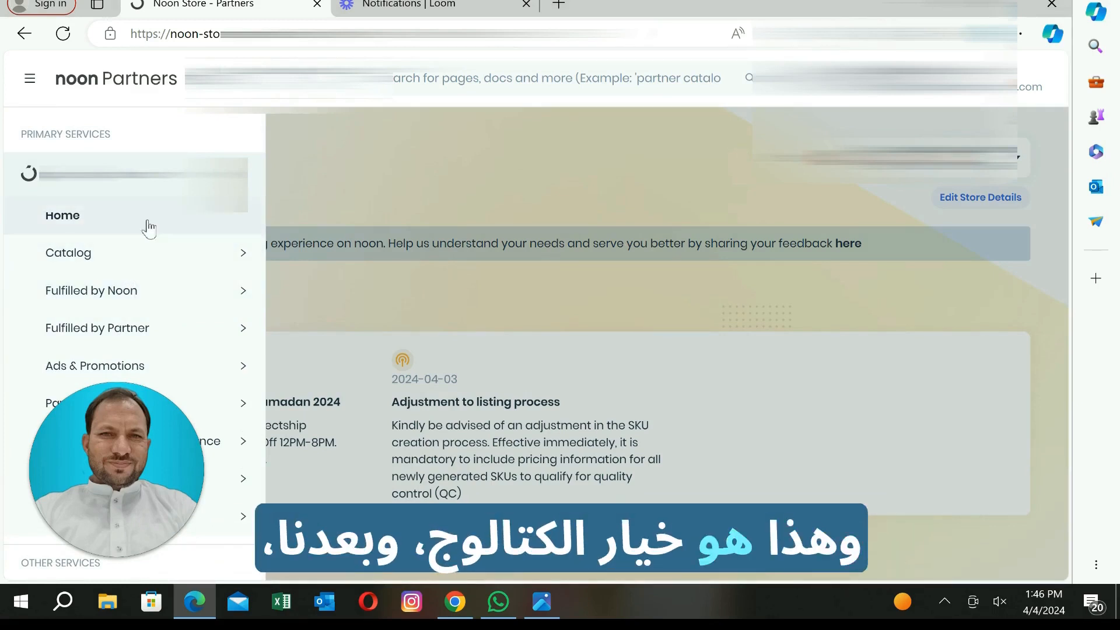
- Open the Partner Catalog and start creating a single product, proceeding past the pricing notice to single SKU creation
left_click(200, 267)
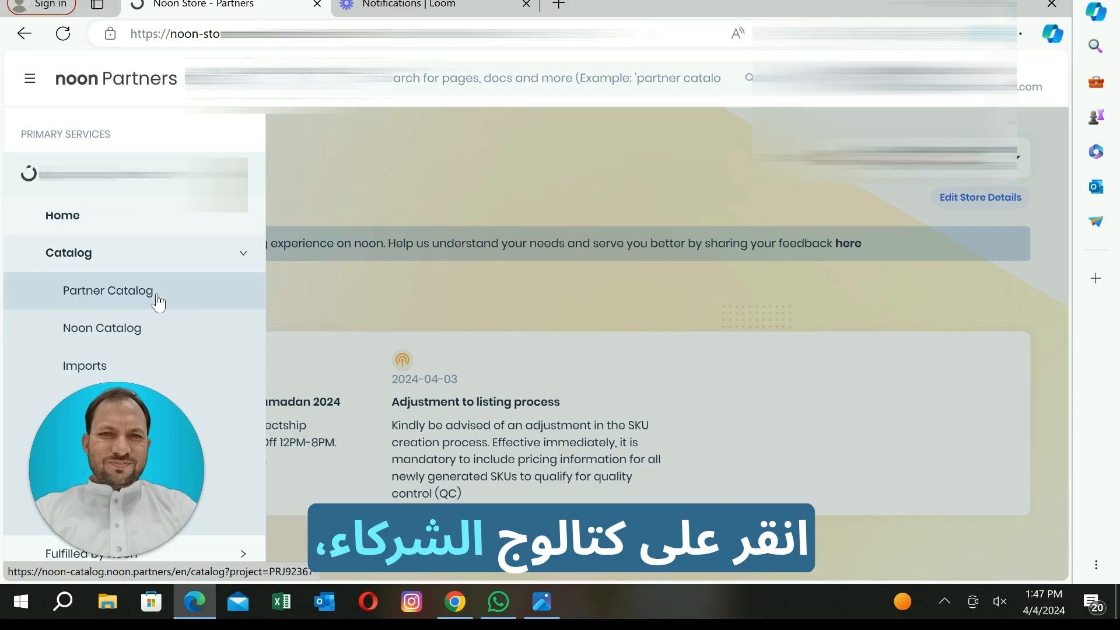
left_click(157, 302)
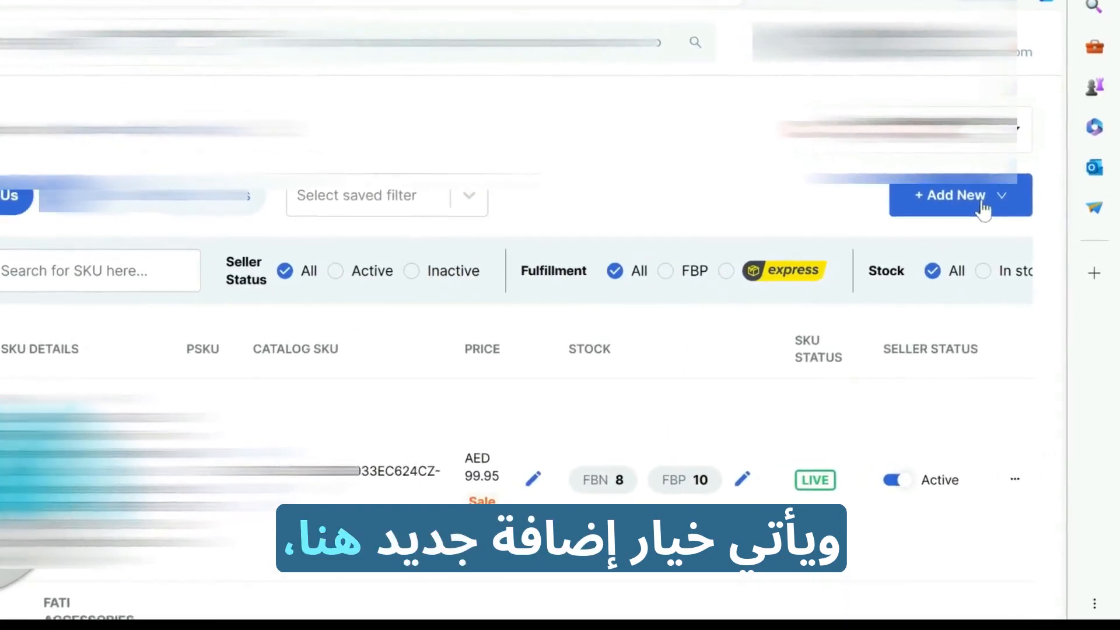
left_click(1001, 201)
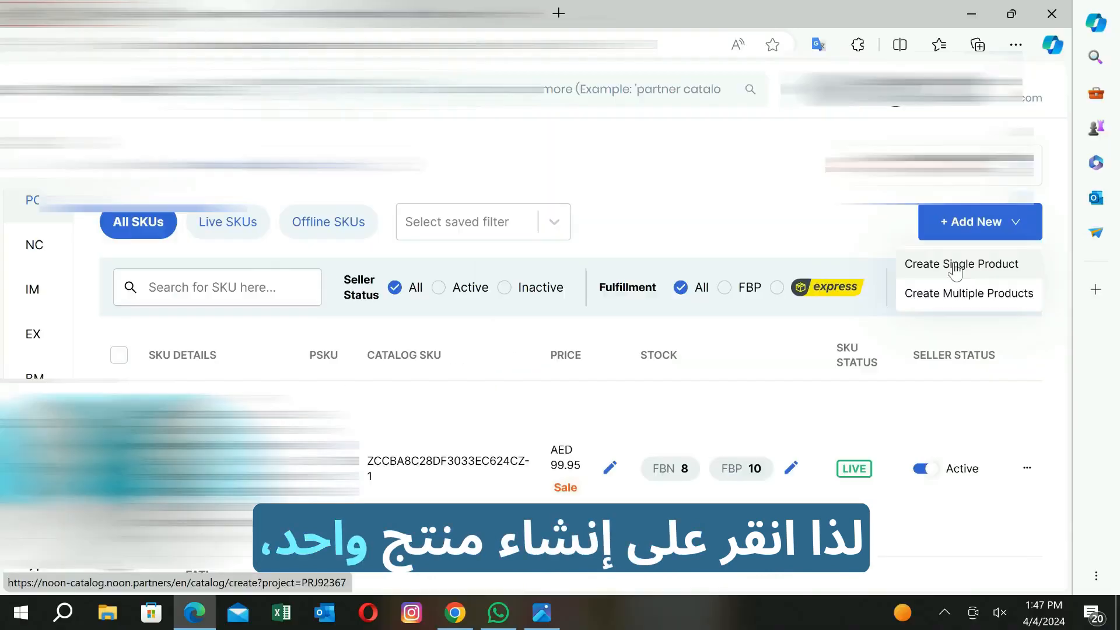
left_click(753, 177)
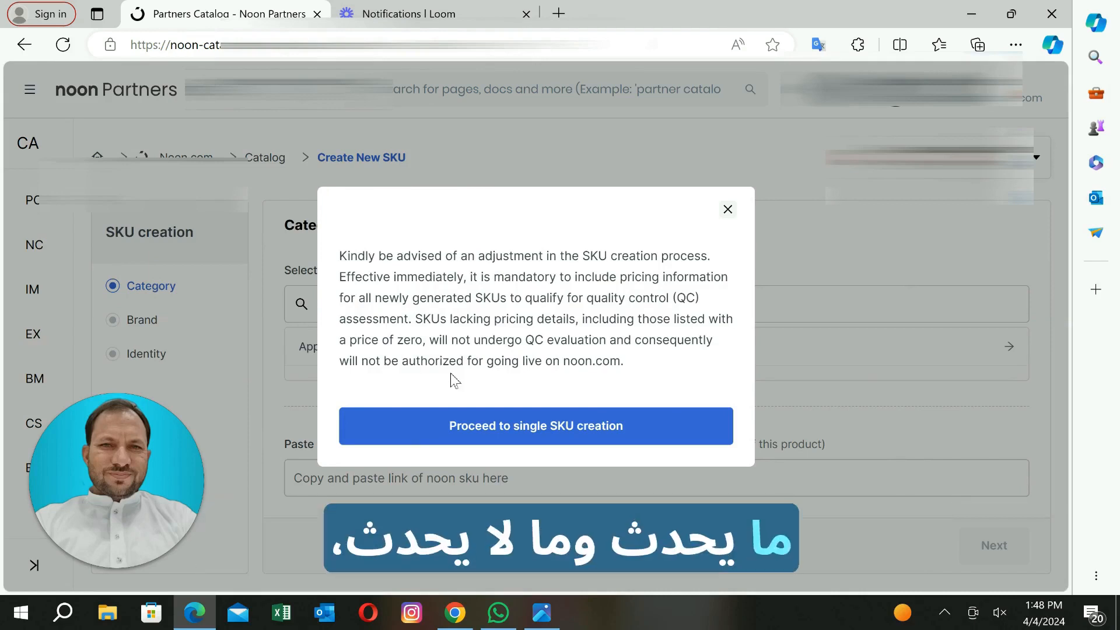
left_click(539, 429)
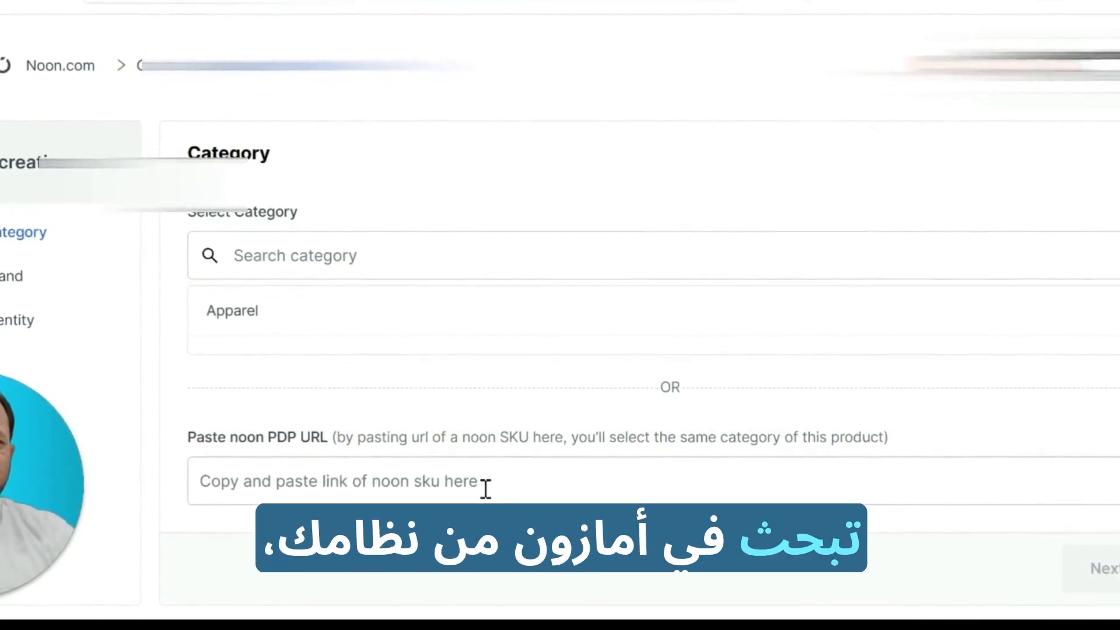
- Search the categories for STATIONERY, choose Stationery > Binders & Accessories > Binder Index Dividers, and continue to the brand stage
left_click(414, 263)
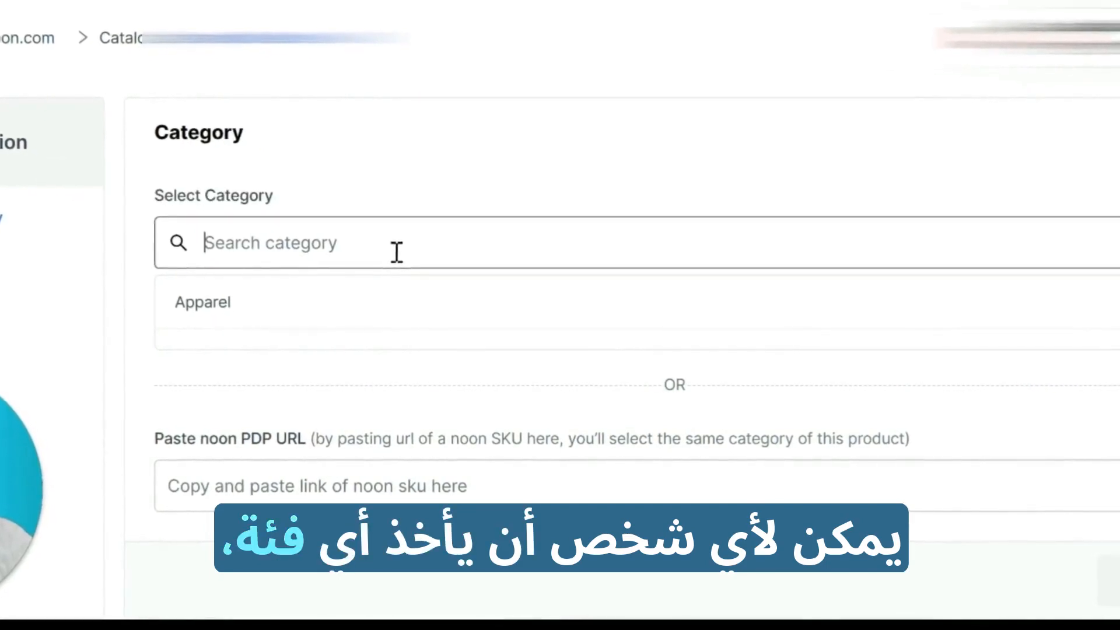
type("STA")
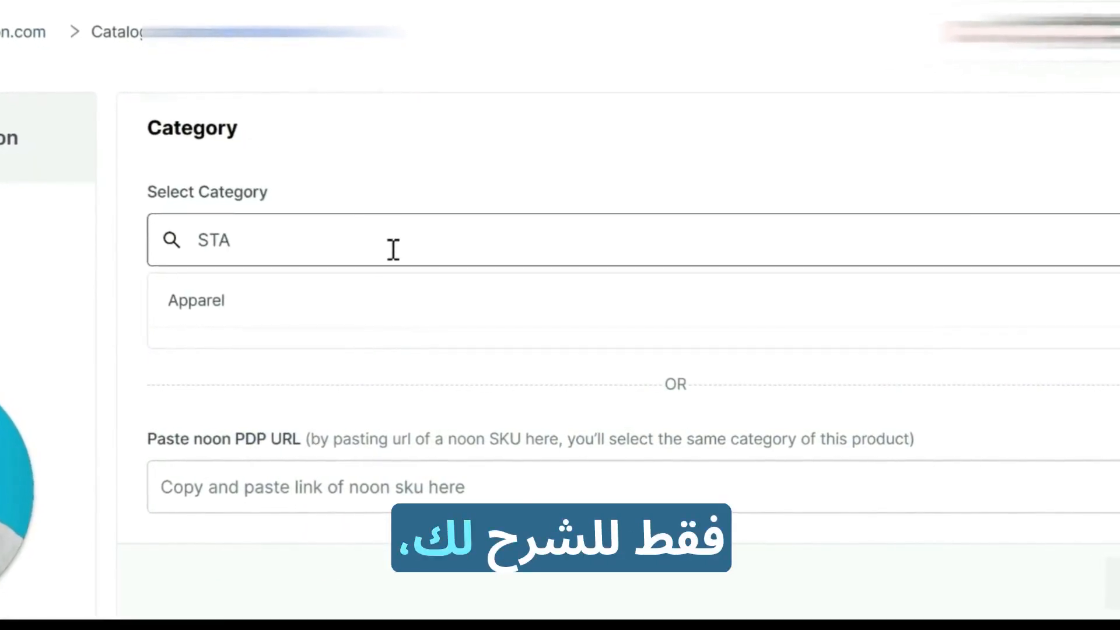
type("TIONER")
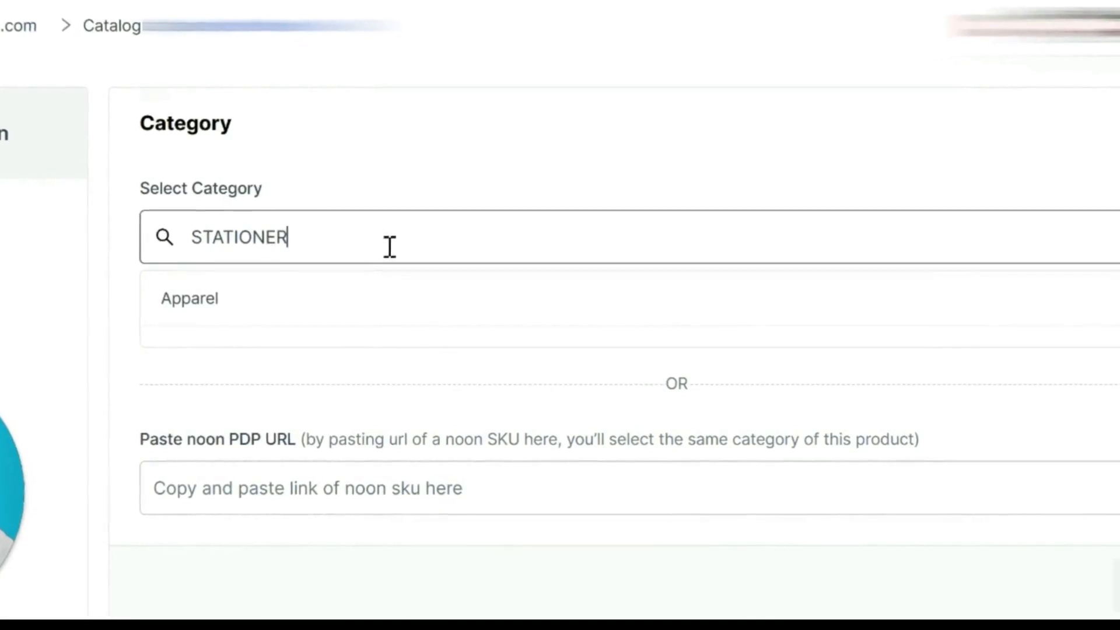
type("Y")
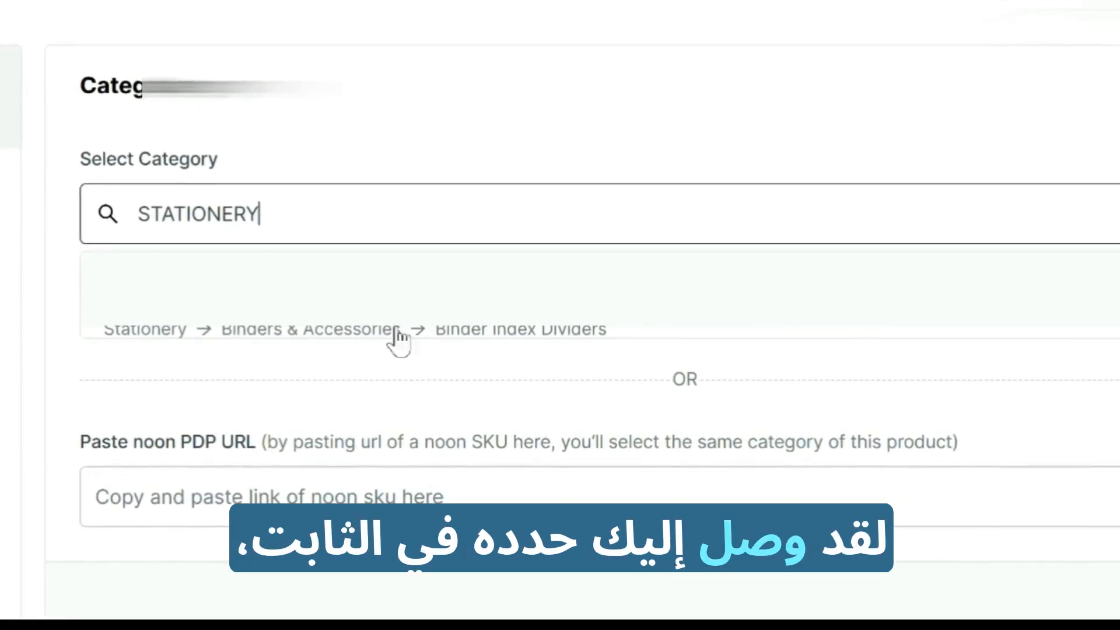
left_click(448, 329)
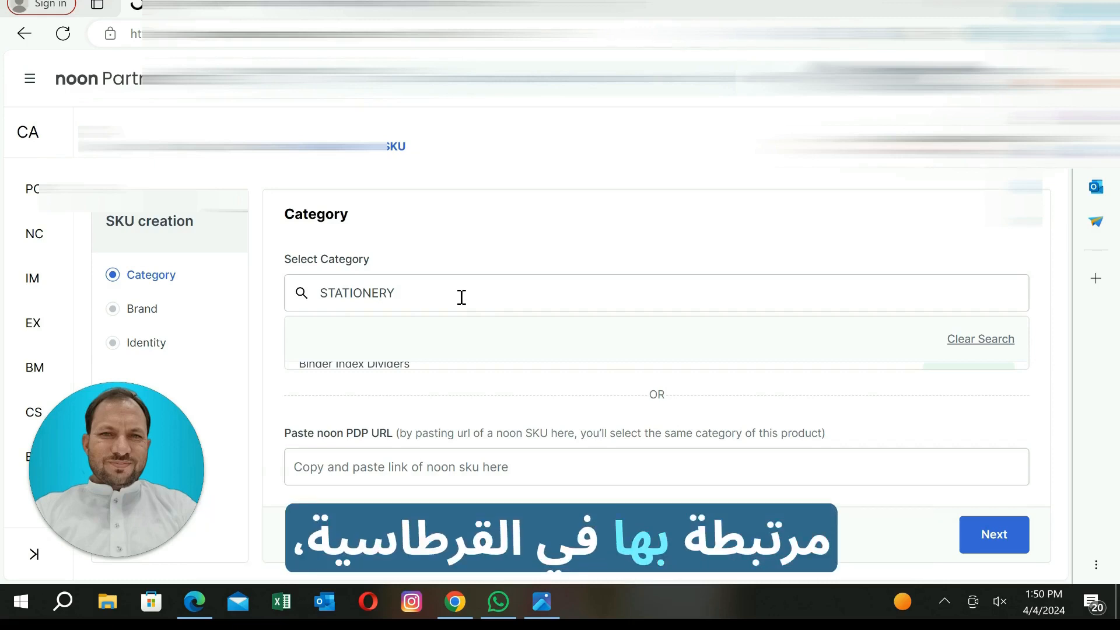
left_click(1000, 538)
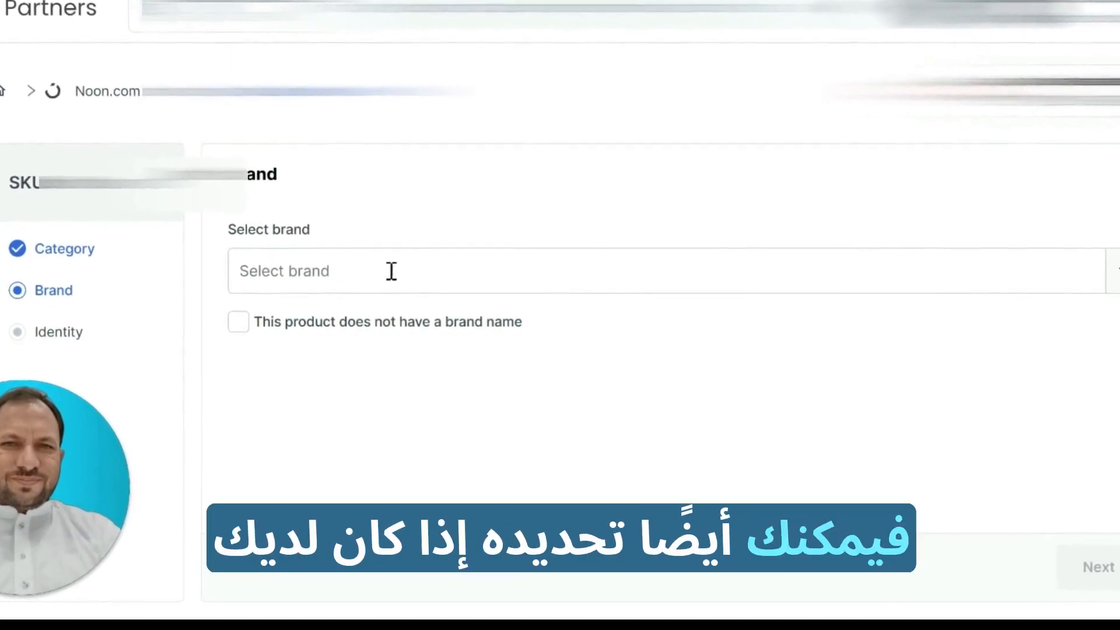
- Search the brands for FABER, select Faber Castle, and continue to the identity stage
left_click(396, 274)
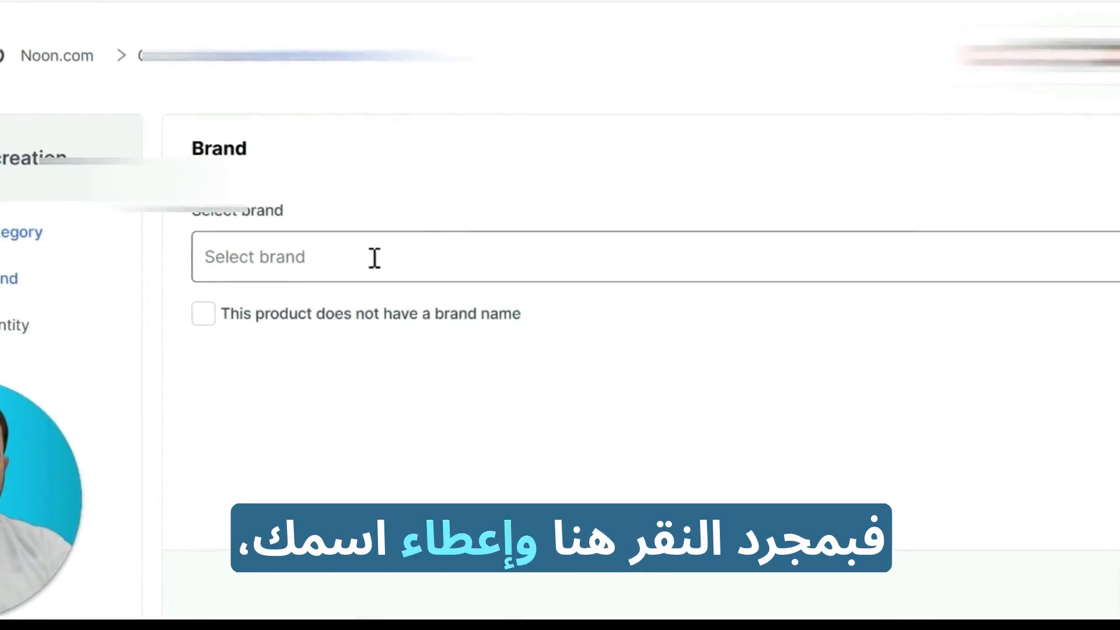
left_click(373, 256)
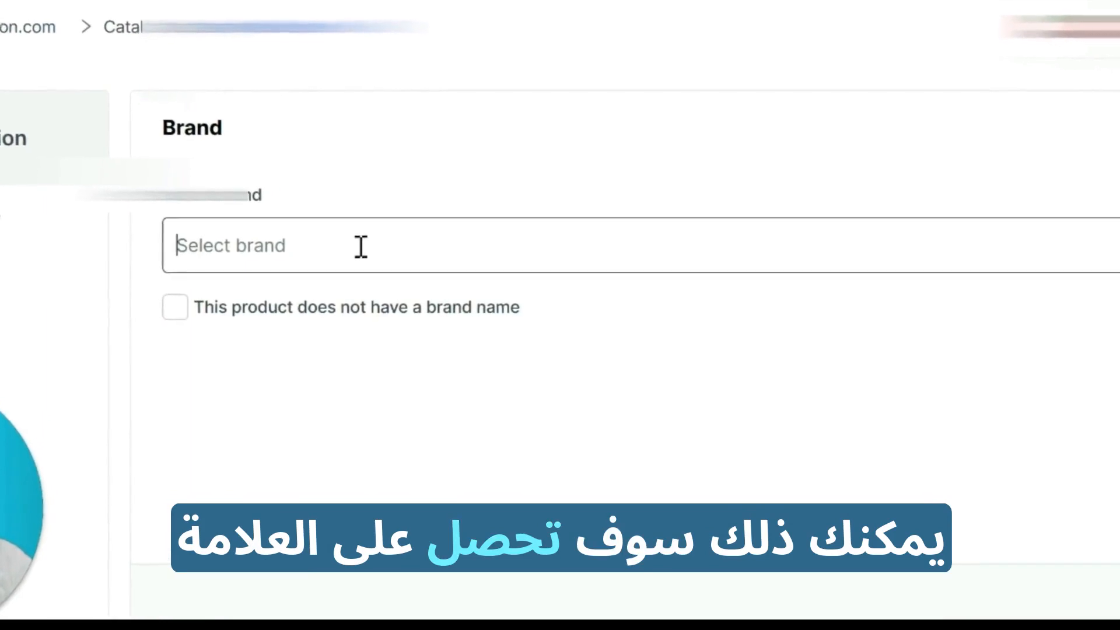
type("FABE")
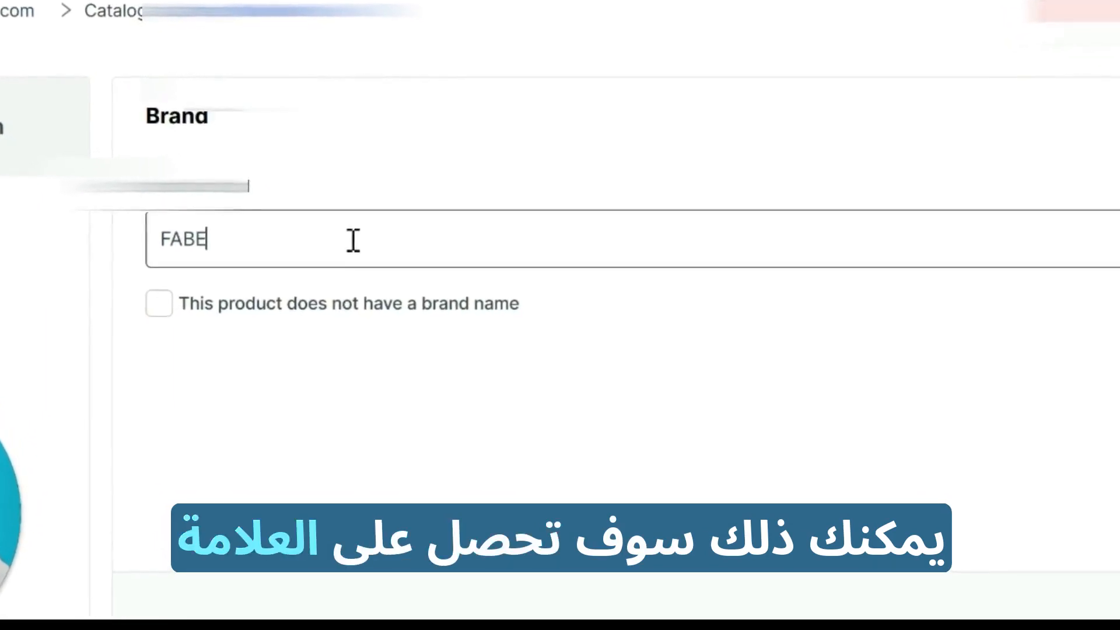
type("R")
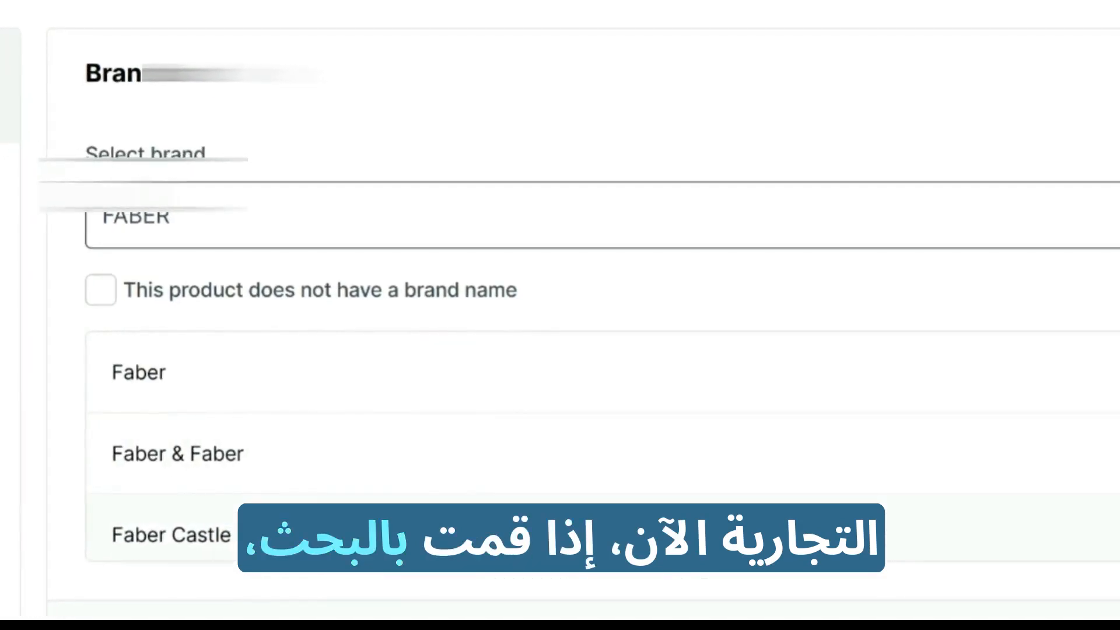
left_click(362, 527)
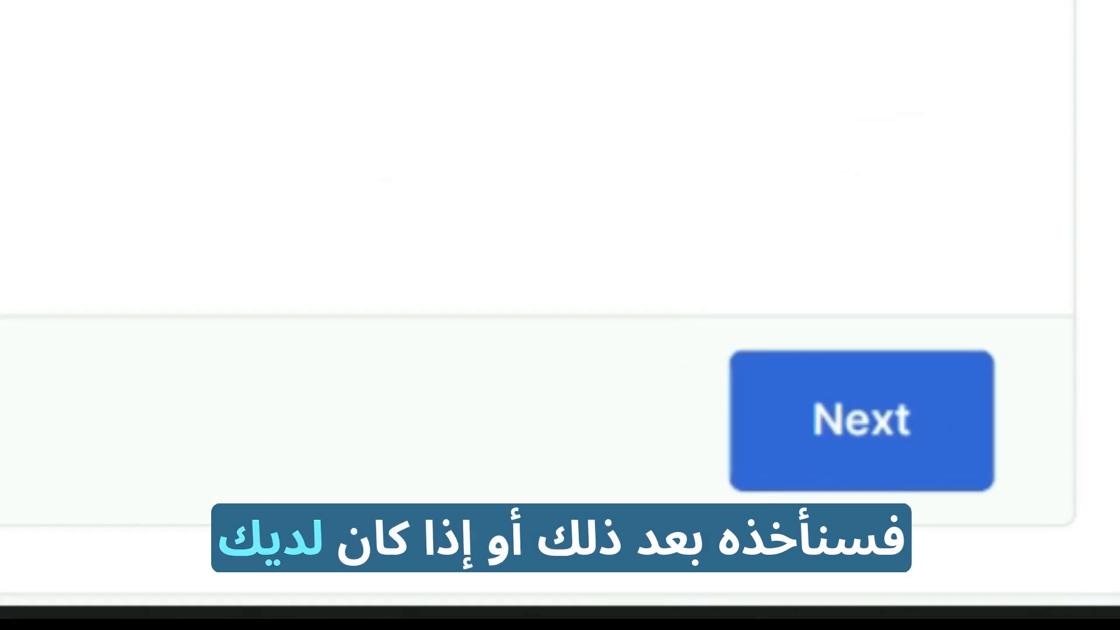
left_click(875, 385)
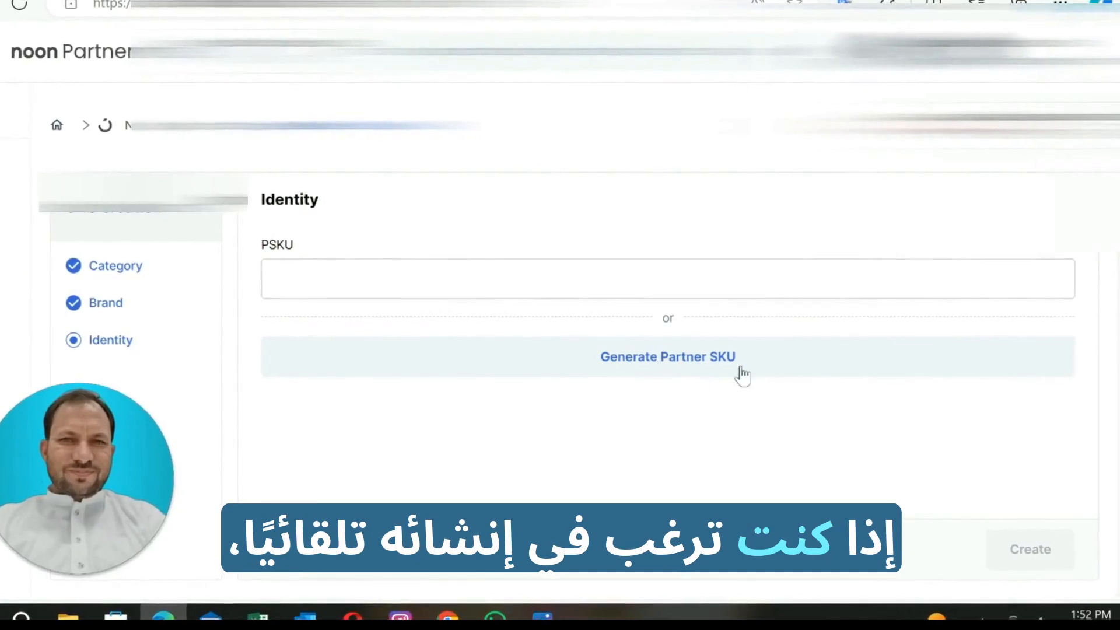
- Enter ABC-01-24-001 as the product's PSKU
left_click(313, 280)
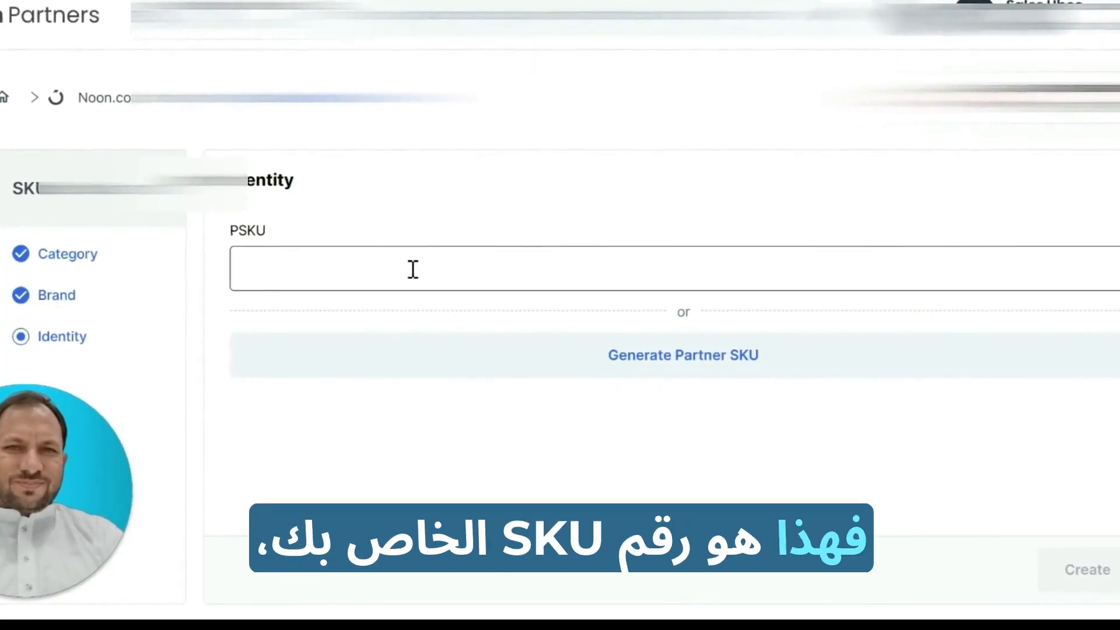
type("ABC")
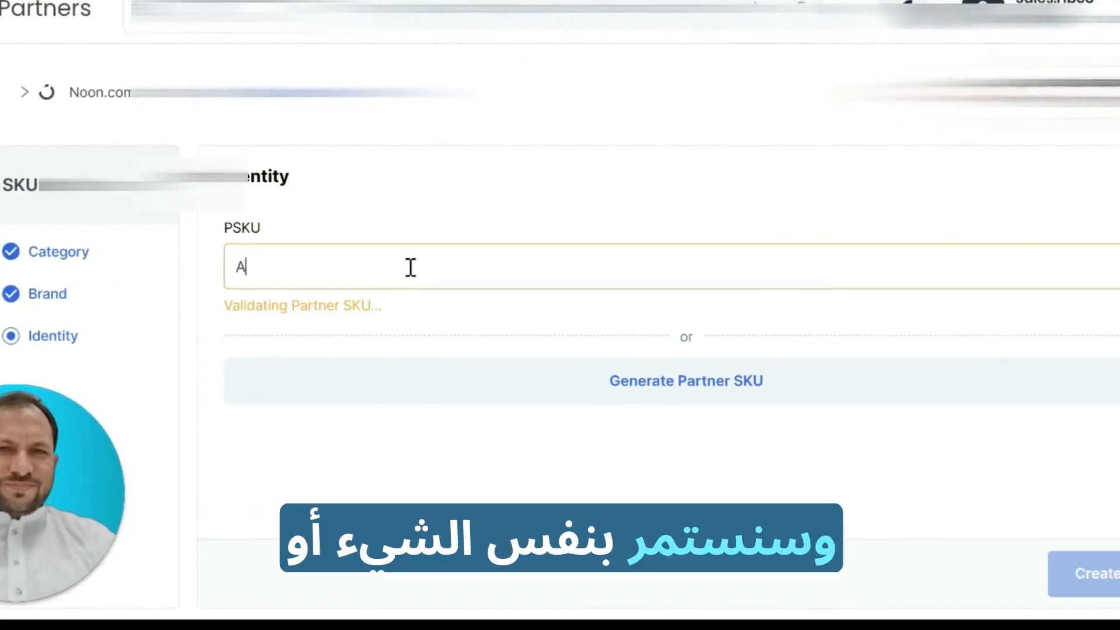
type("-01-24")
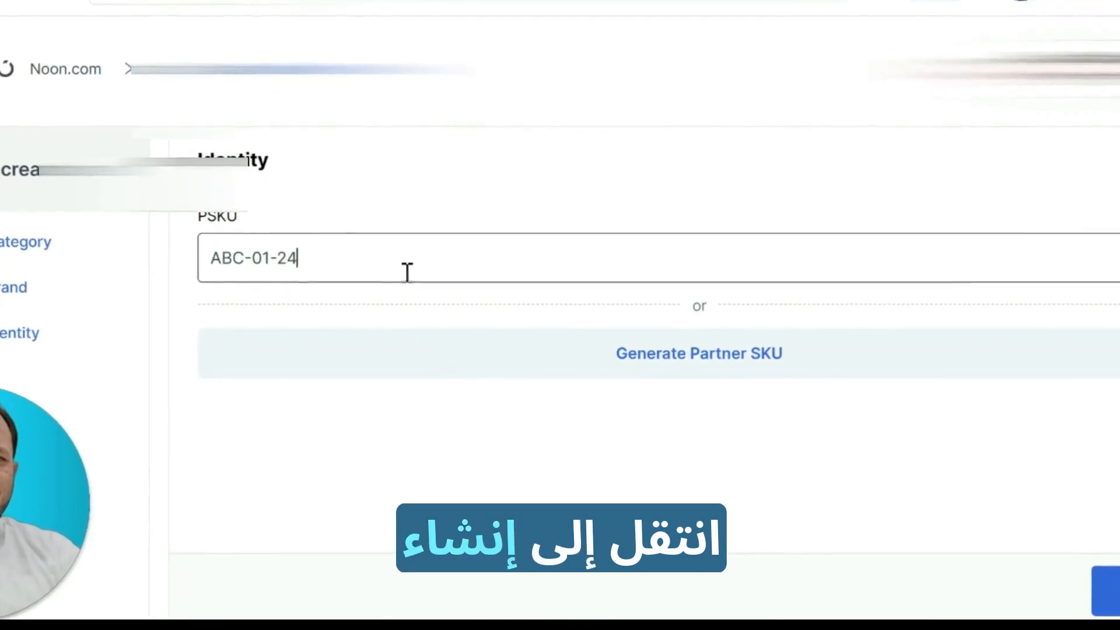
type("-001")
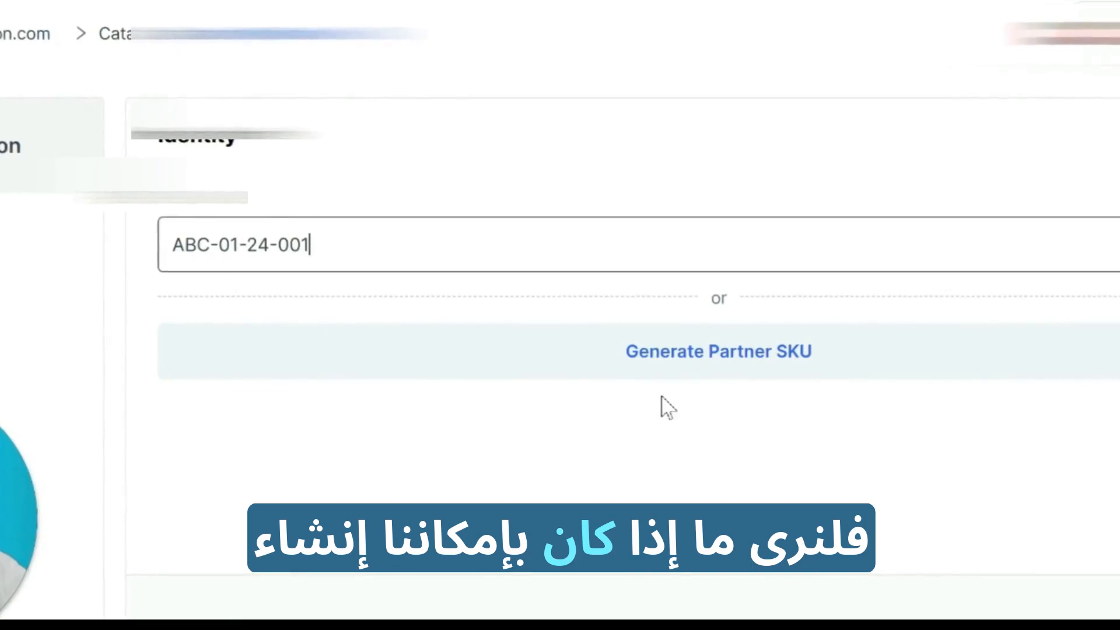
- Generate the partner SKU automatically and create the product
left_click(731, 365)
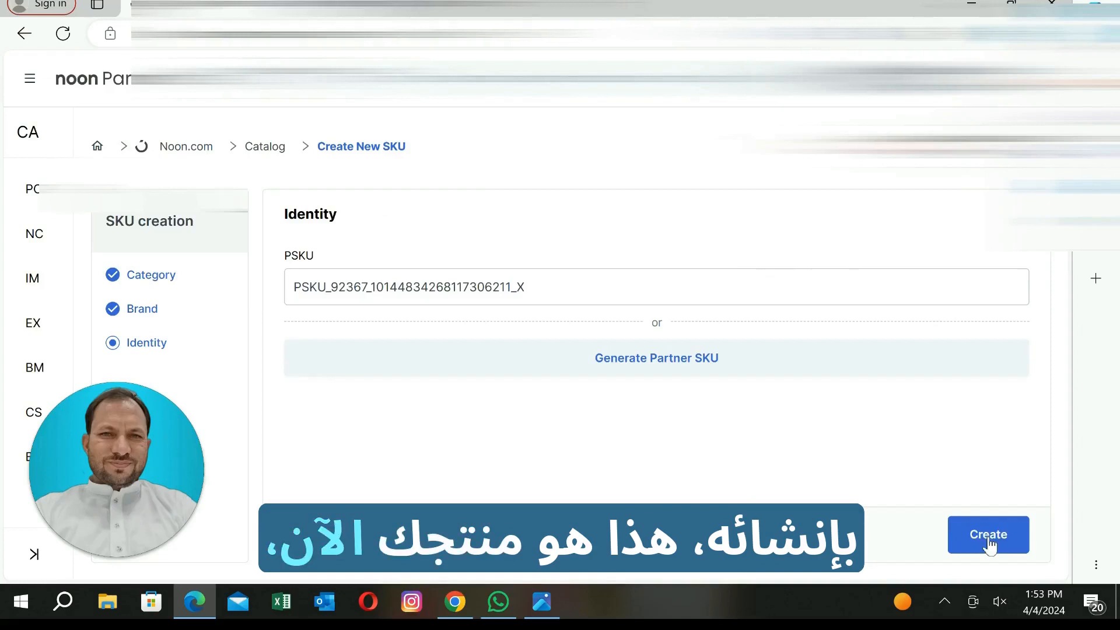
left_click(990, 545)
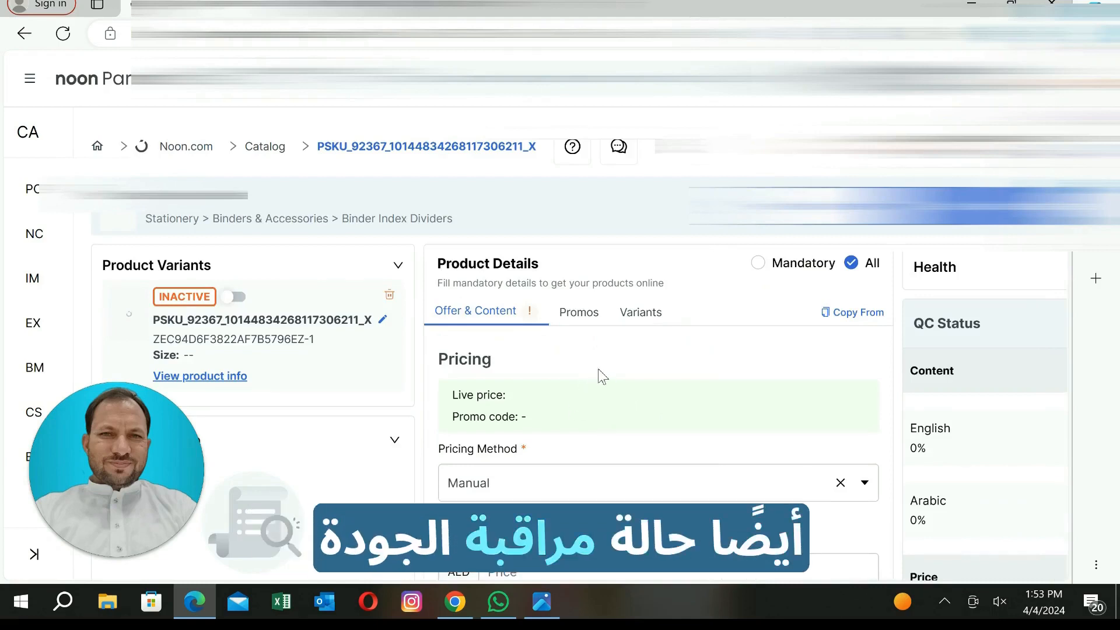
- Examine the new product's offer and content details together with its QC status for content, price, image and brand
scroll(603, 376, "down", 1)
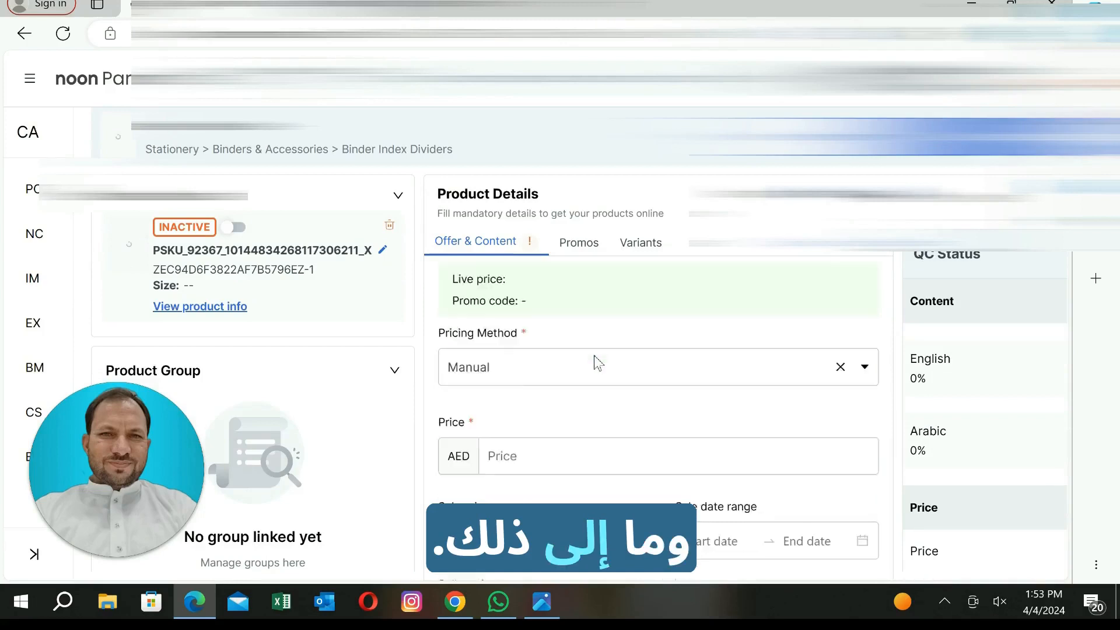
scroll(594, 356, "down", 1)
scroll(588, 358, "up", 3)
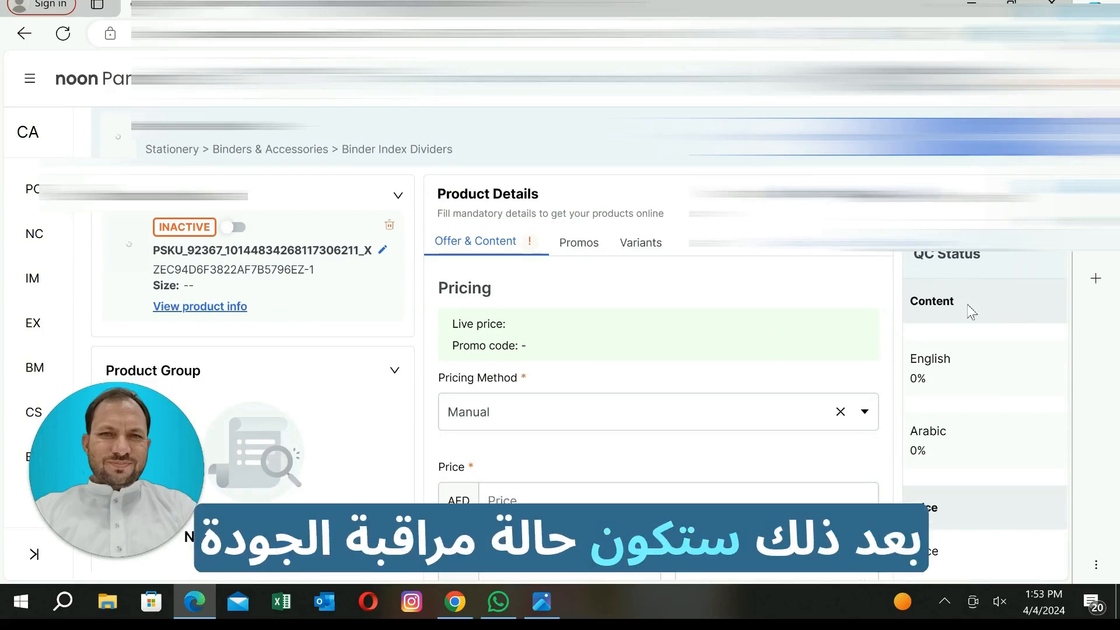
scroll(977, 339, "down", 3)
scroll(969, 325, "up", 3)
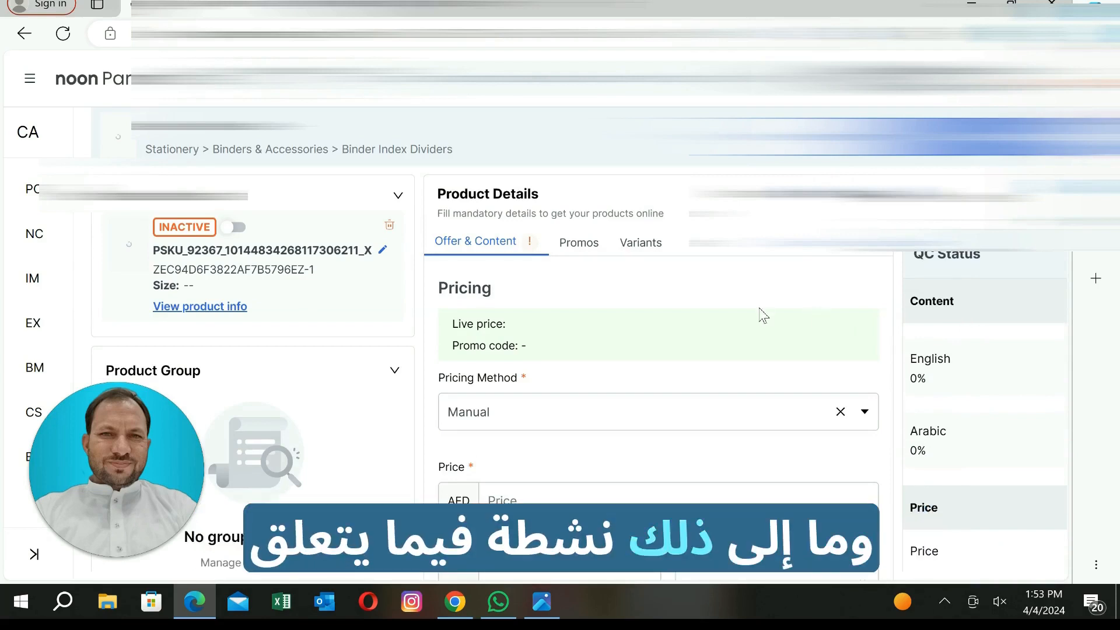
scroll(1022, 327, "up", 2)
scroll(995, 338, "down", 3)
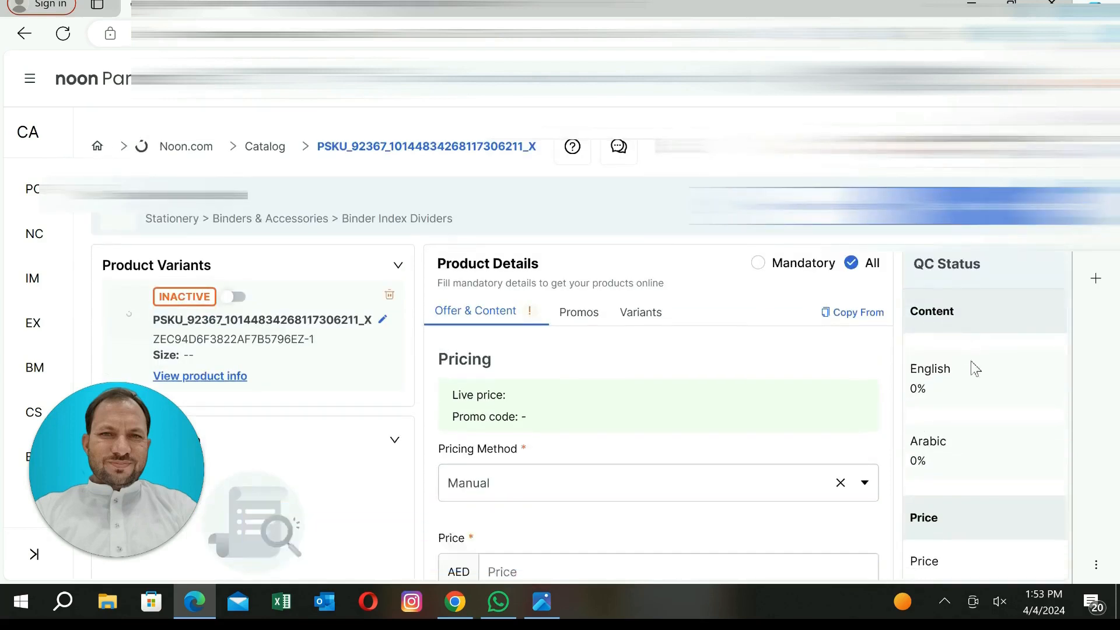
scroll(971, 369, "down", 1)
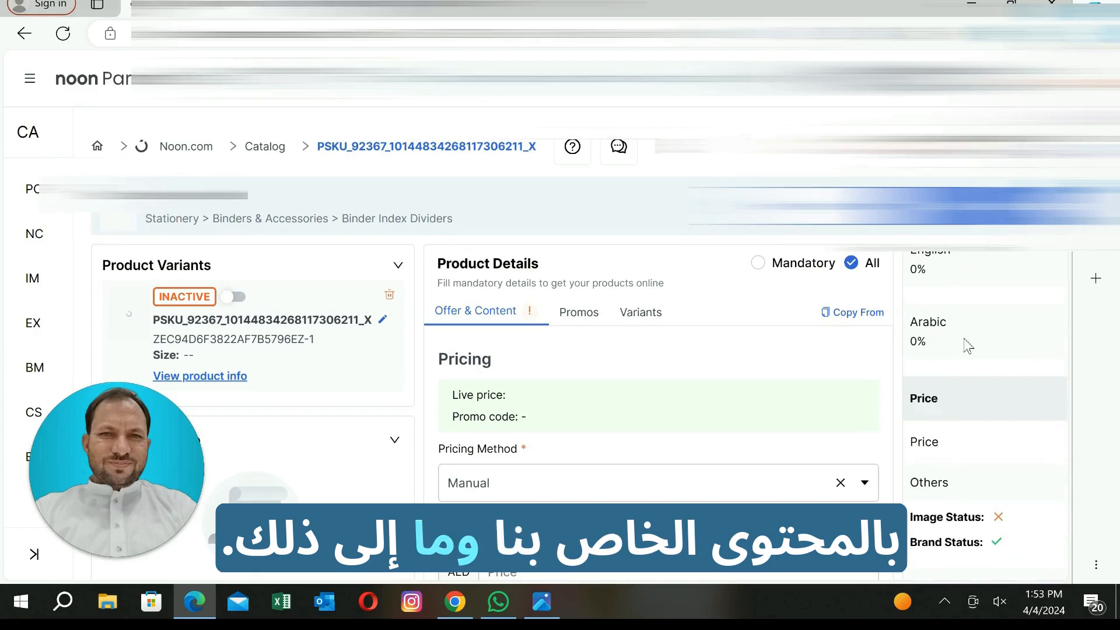
scroll(968, 347, "up", 3)
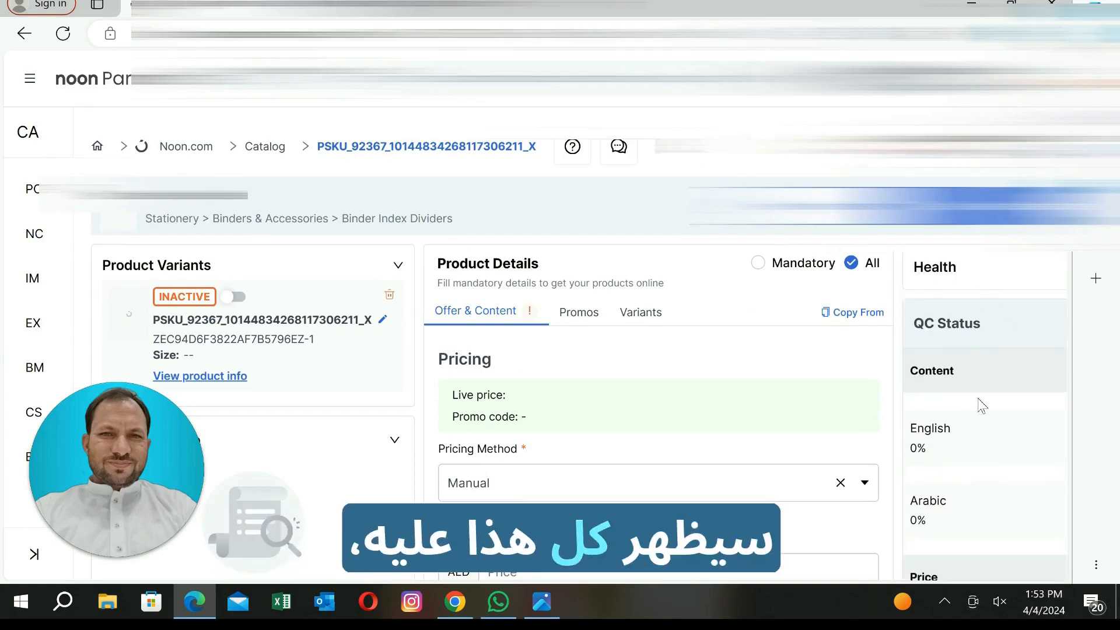
scroll(981, 405, "down", 3)
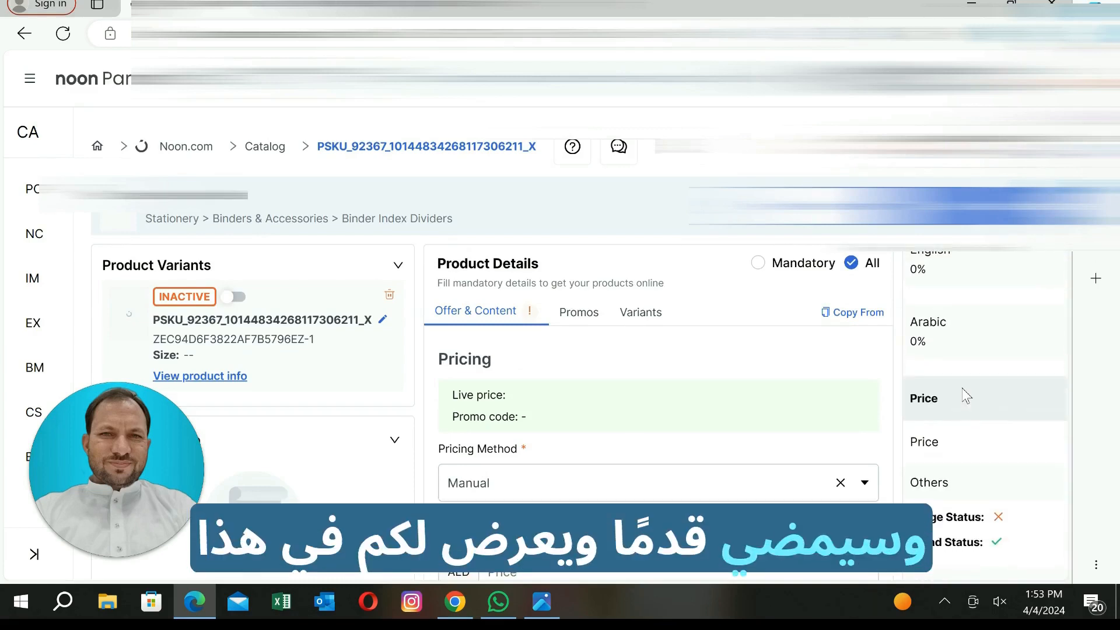
scroll(570, 367, "down", 2)
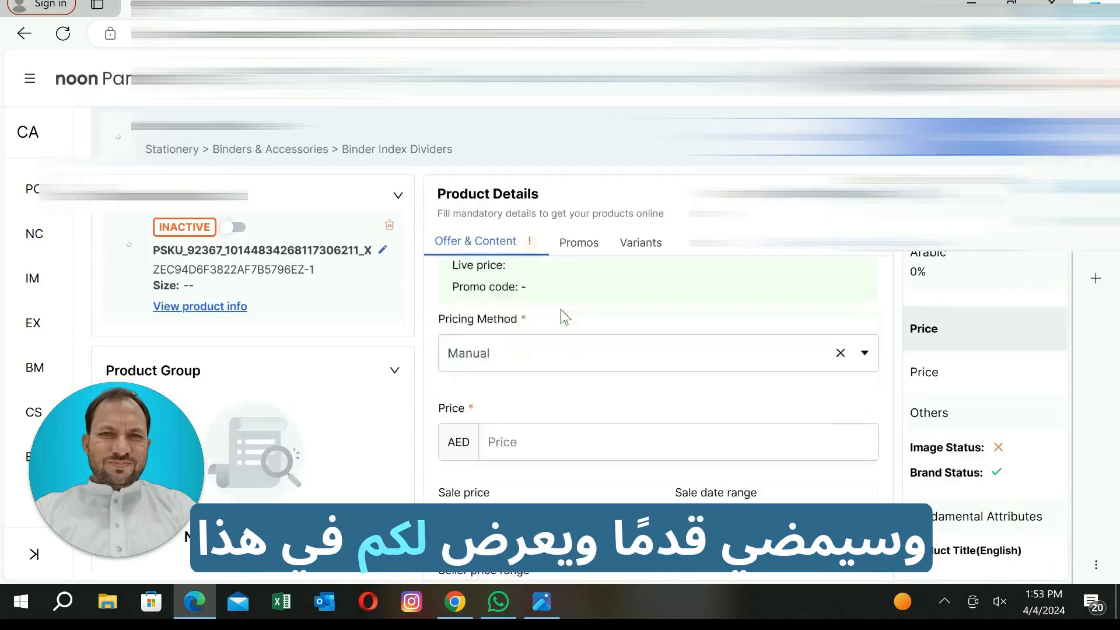
scroll(560, 327, "up", 2)
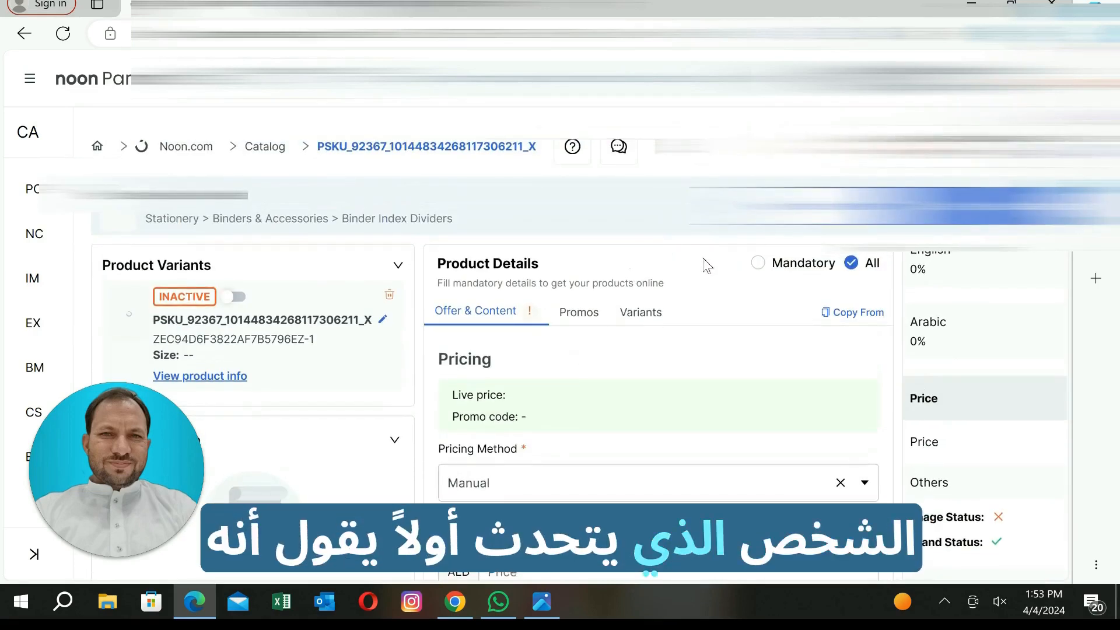
scroll(585, 342, "down", 2)
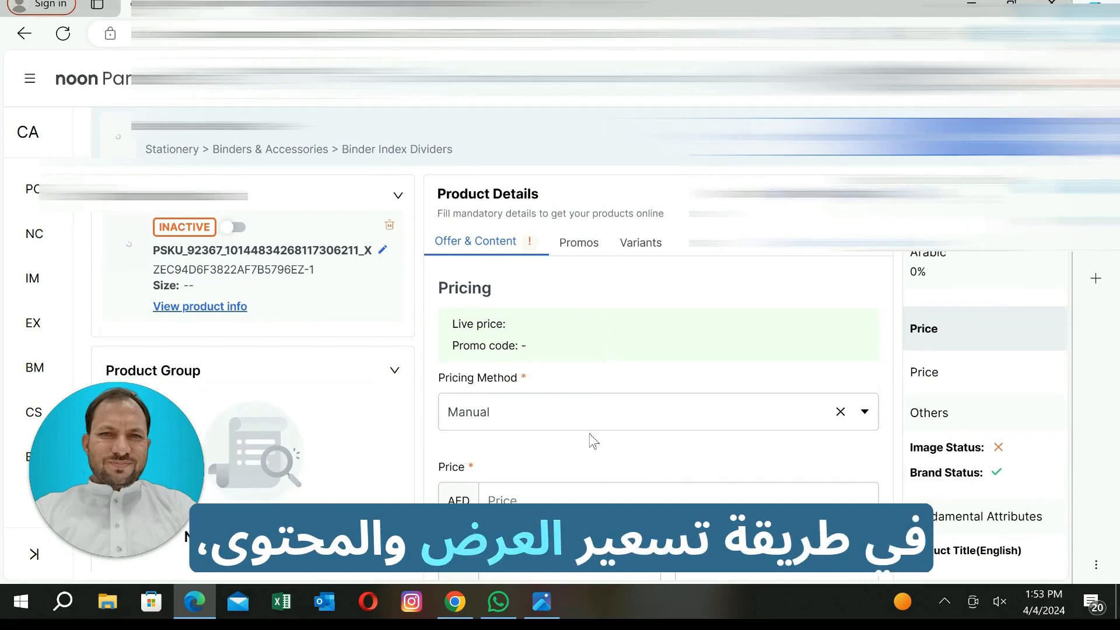
- Choose Manual as the product's pricing method
left_click(862, 413)
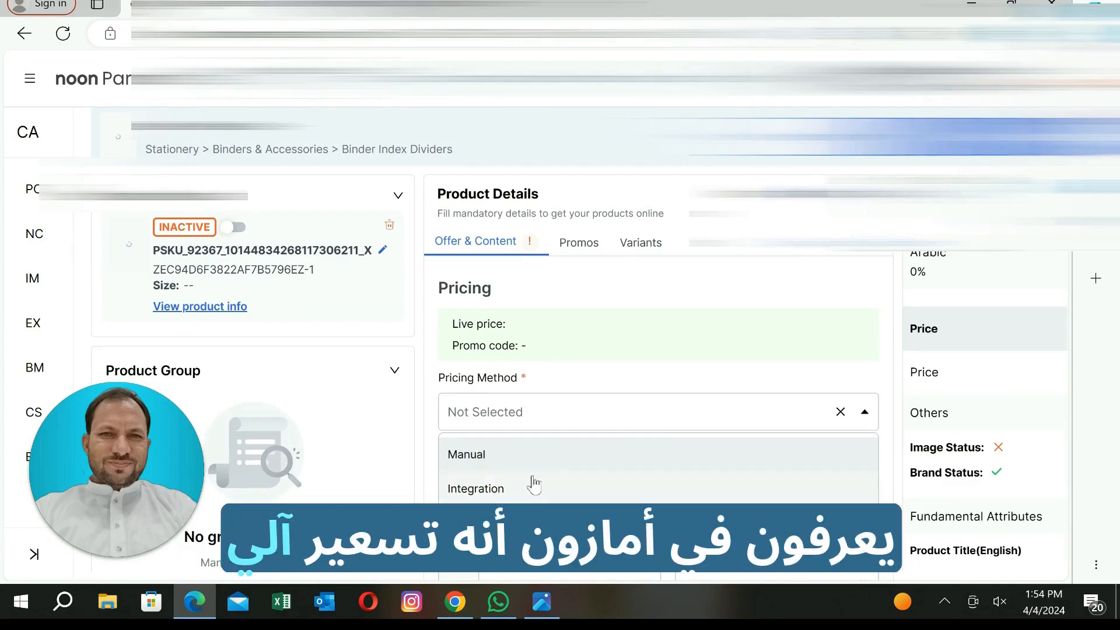
left_click(540, 459)
scroll(619, 387, "down", 2)
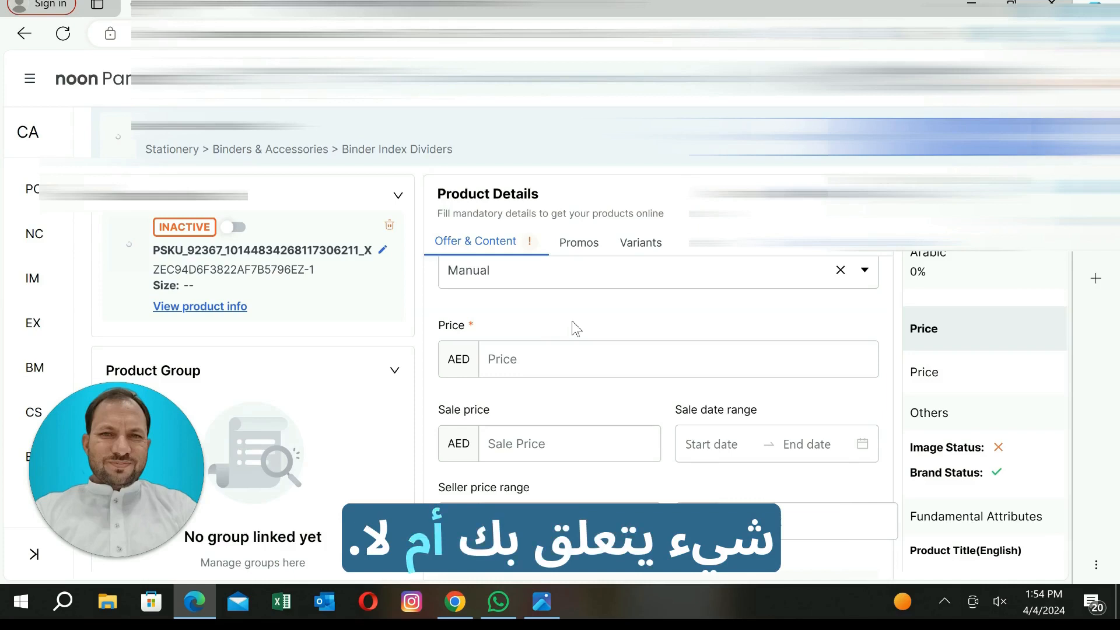
- Set the product's price to AED 50
left_click(569, 358)
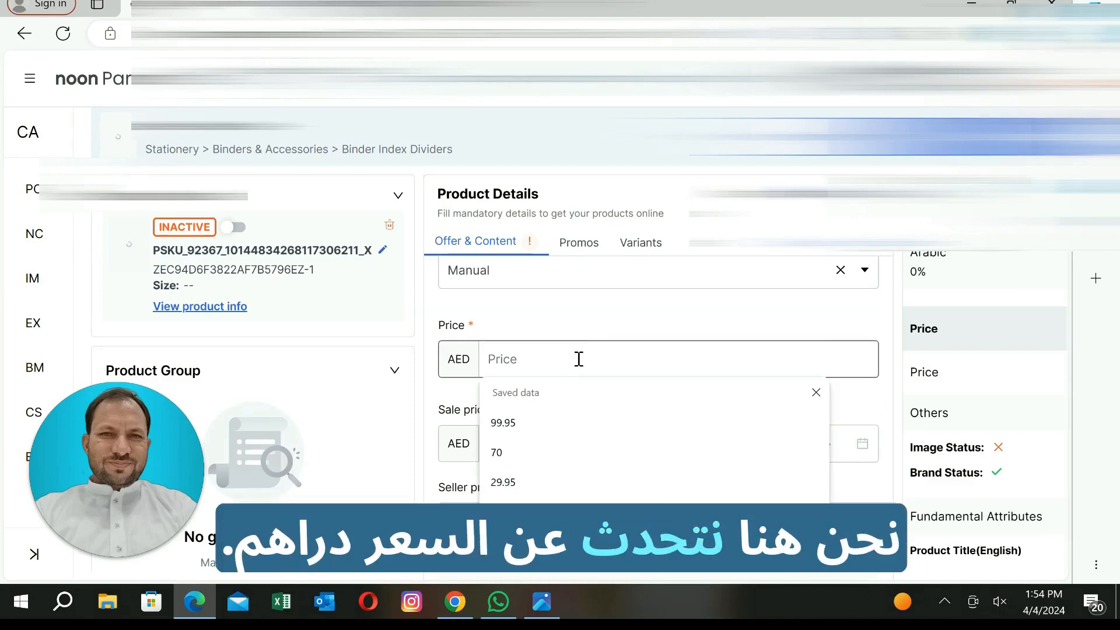
type("50")
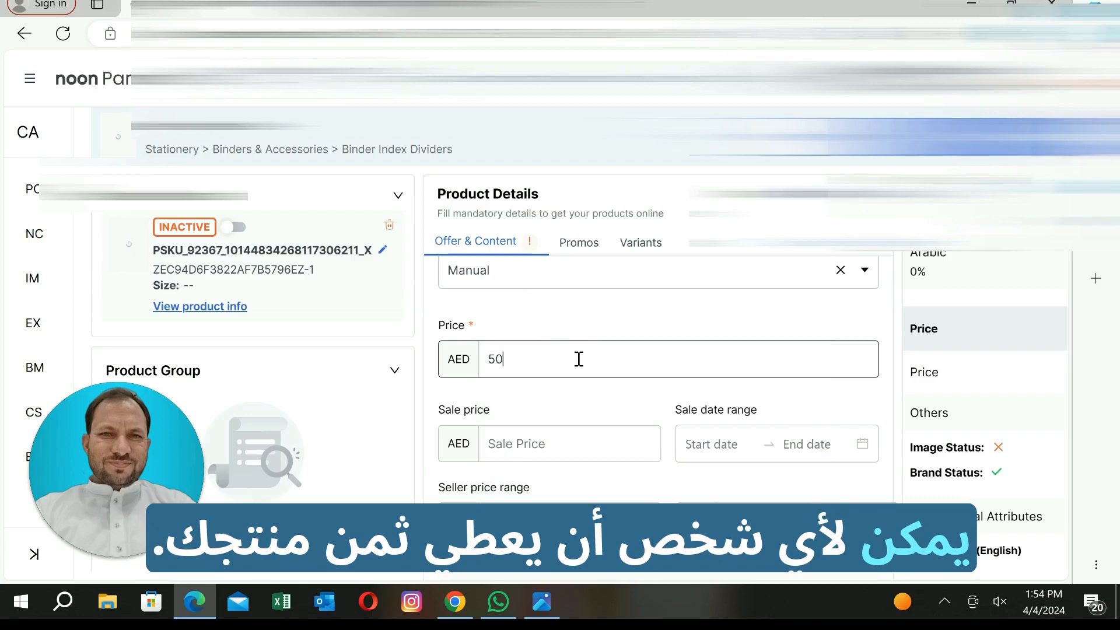
left_click(572, 407)
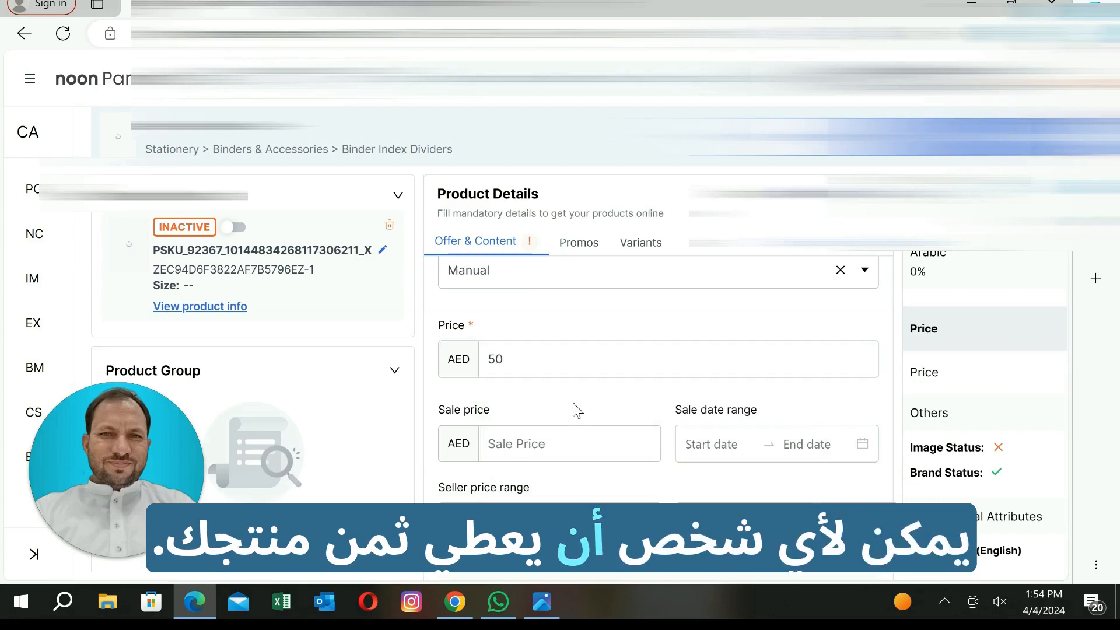
- Examine the product's sale price, sale date range and seller price range fields
scroll(570, 386, "down", 1)
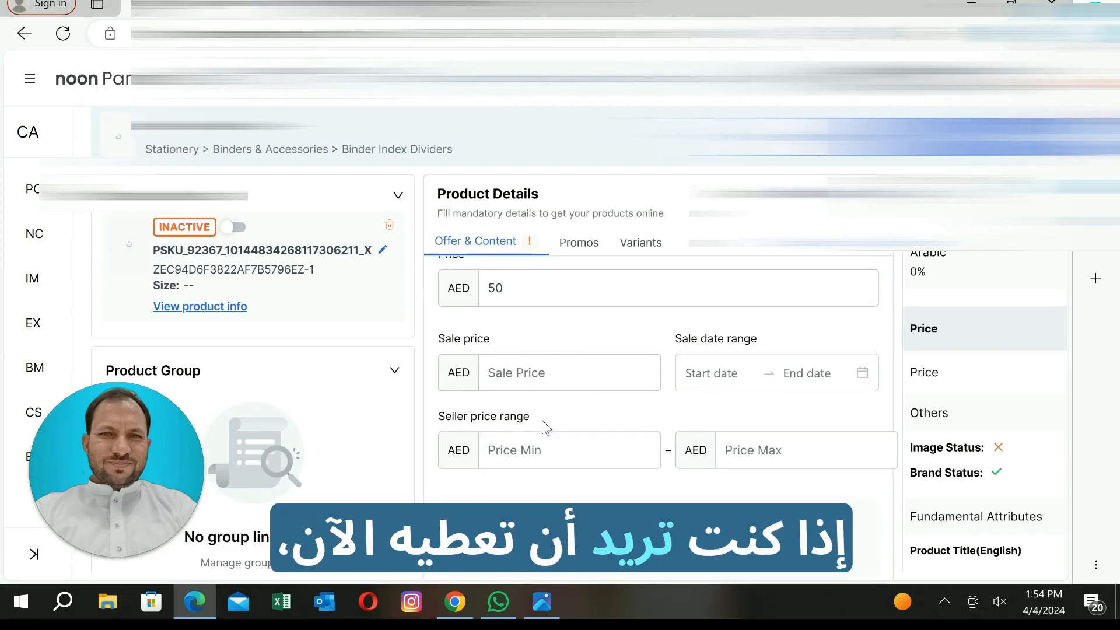
scroll(573, 407, "up", 1)
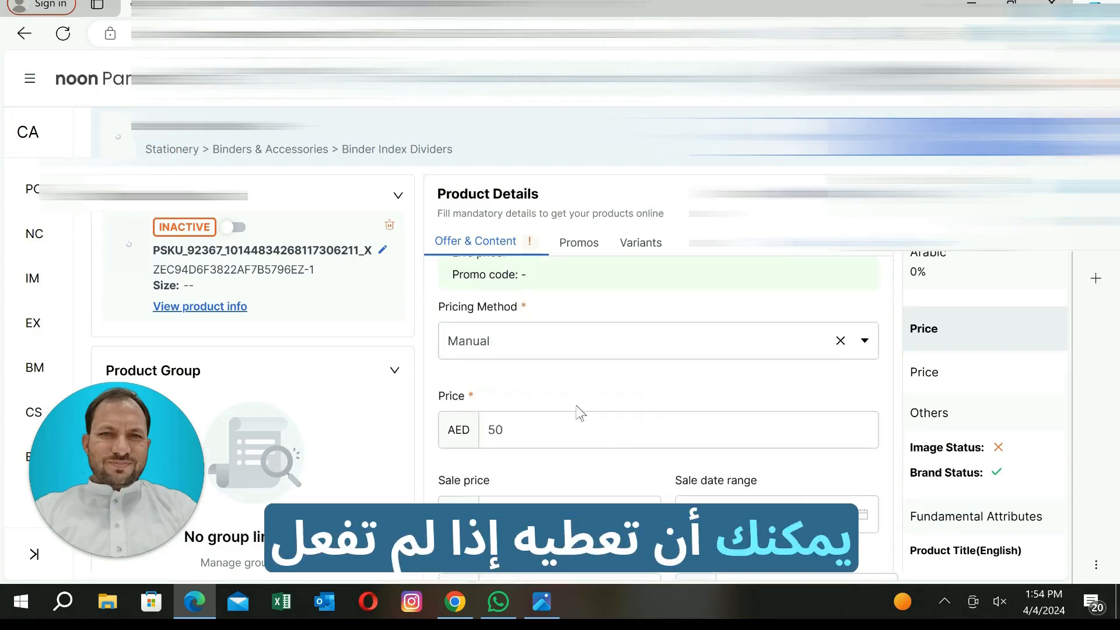
scroll(511, 402, "down", 1)
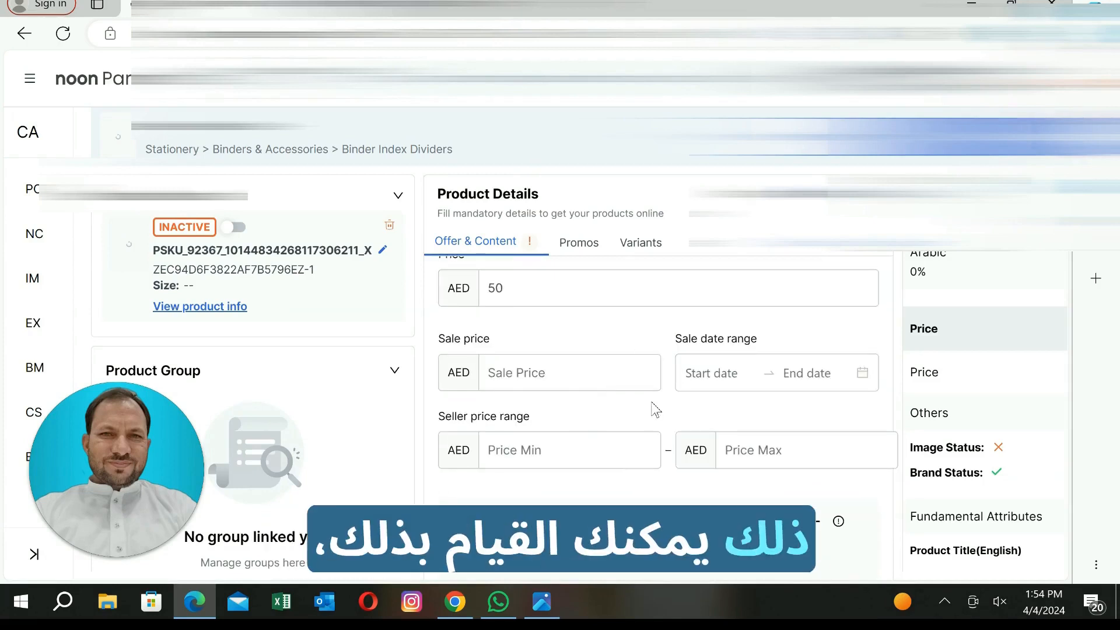
left_click(529, 373)
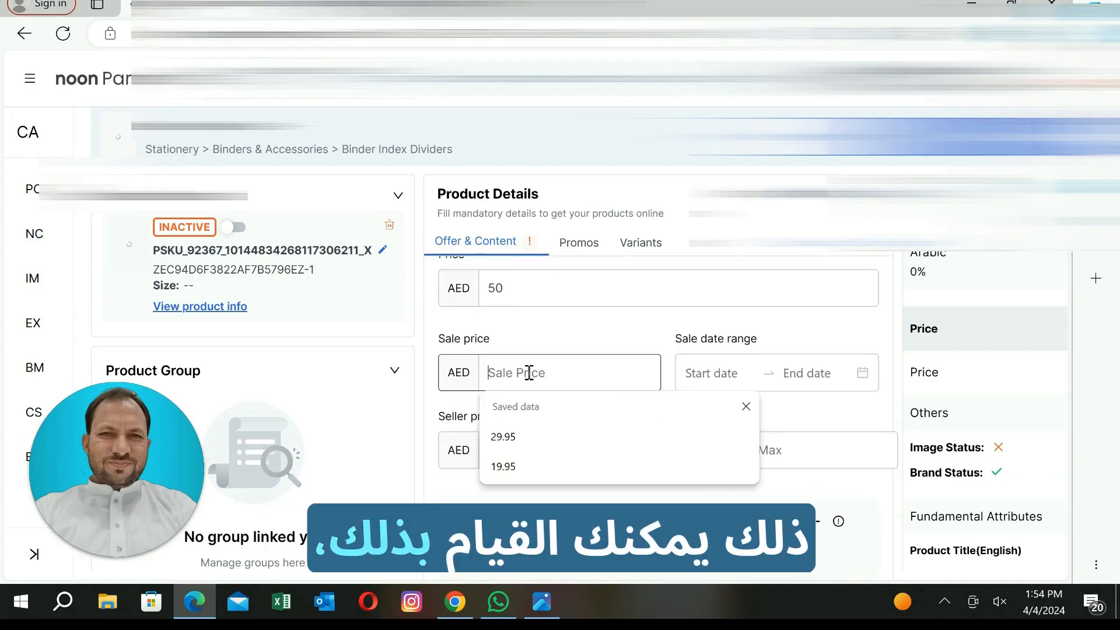
left_click(568, 334)
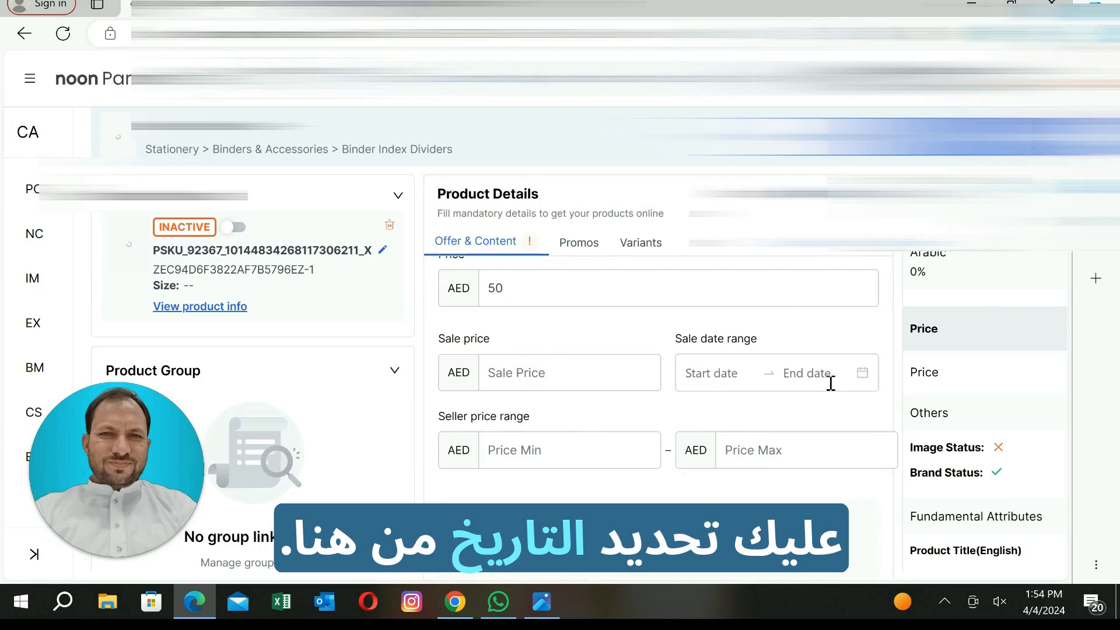
scroll(646, 421, "down", 1)
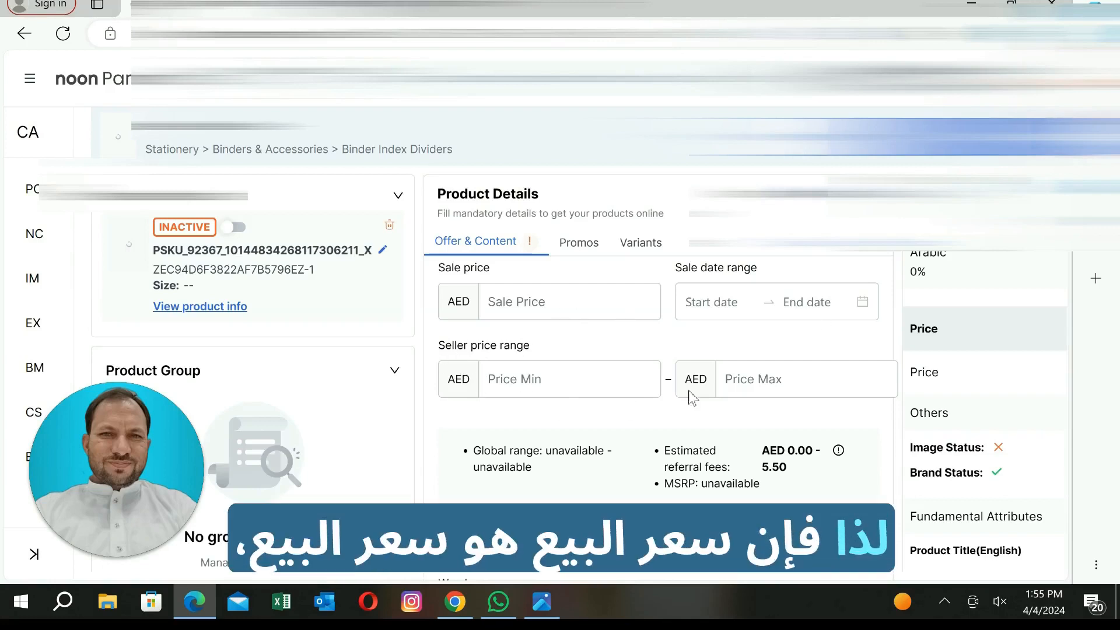
scroll(554, 350, "up", 2)
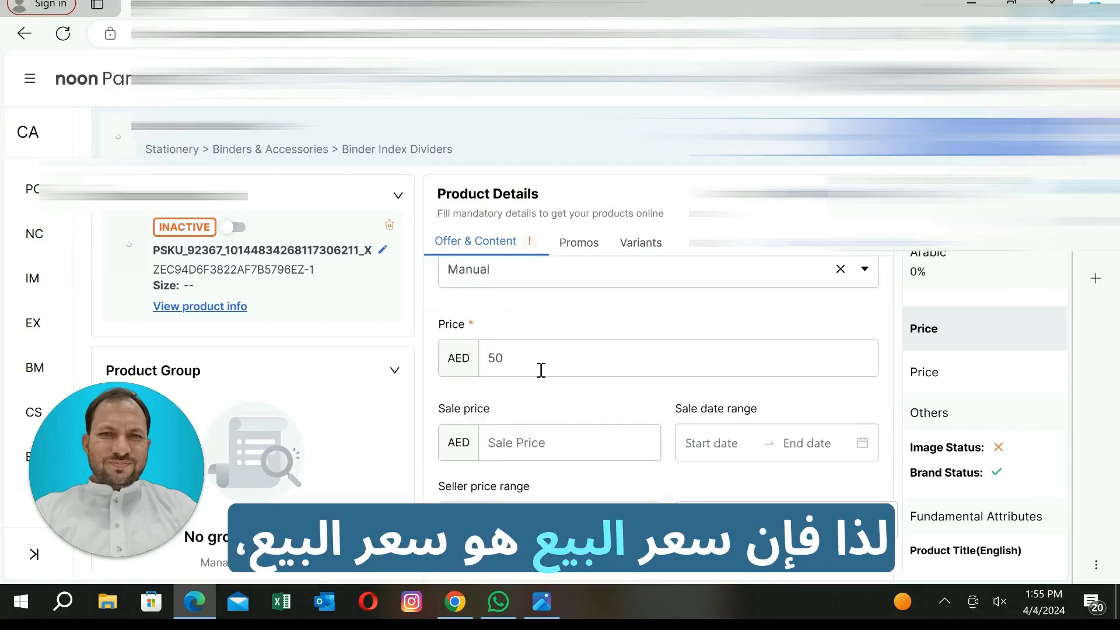
scroll(539, 370, "down", 1)
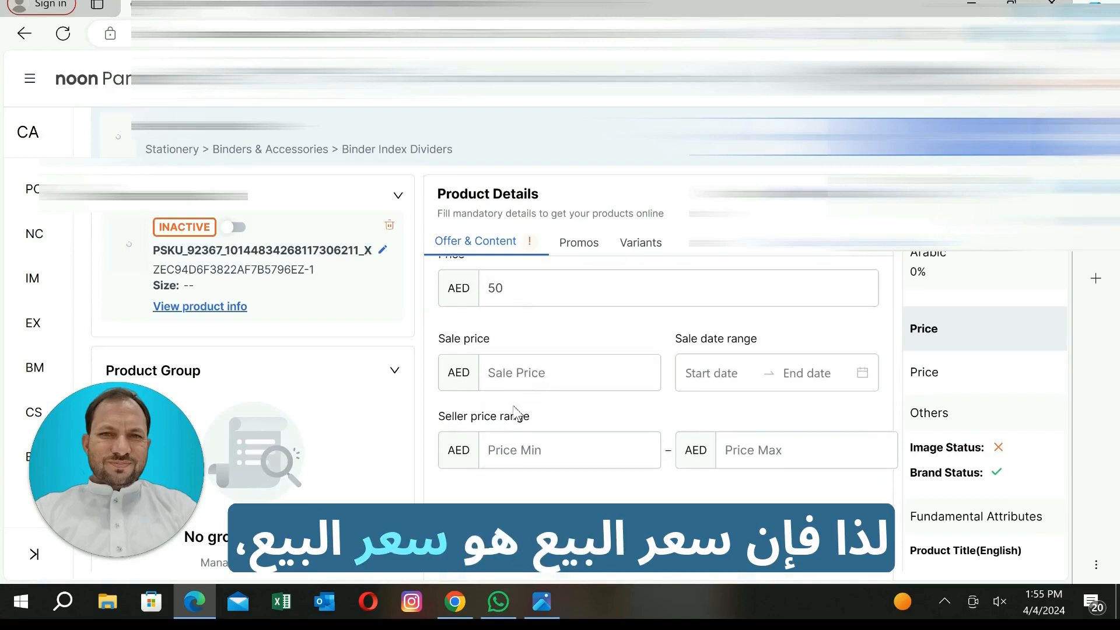
scroll(515, 410, "down", 1)
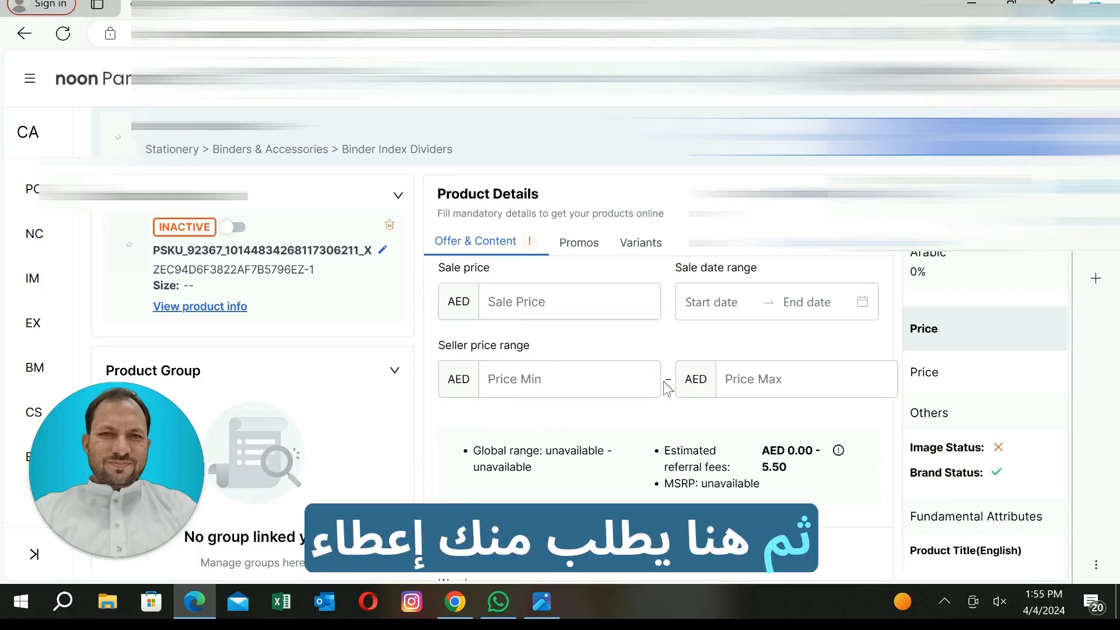
- Add the FATI WARSAN - Dubai warehouse to the product's stock information
scroll(667, 387, "down", 1)
scroll(615, 361, "down", 2)
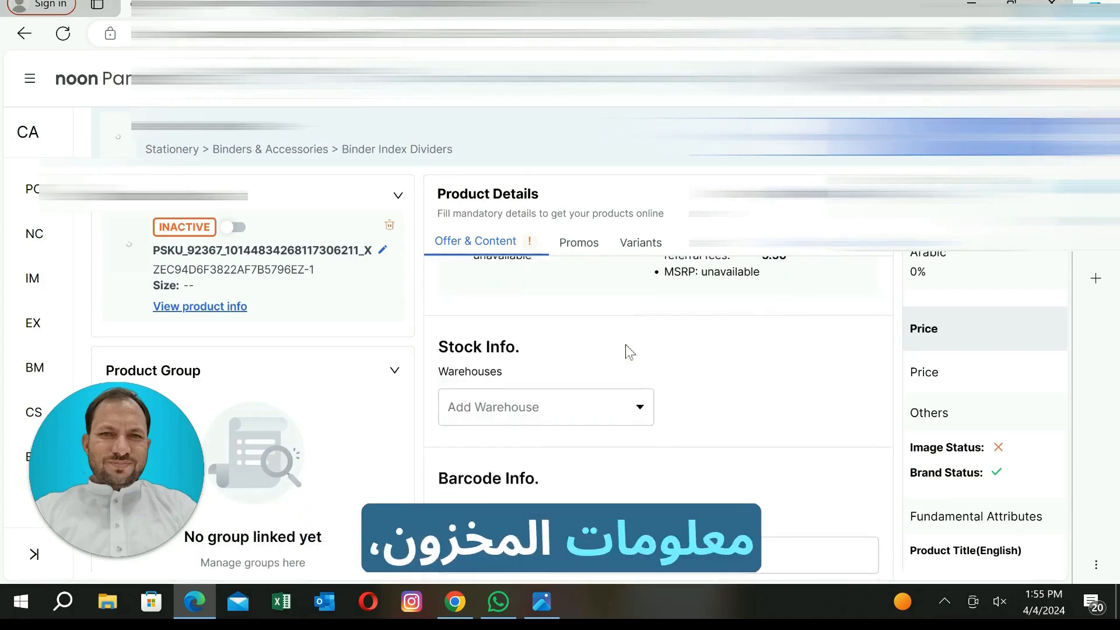
scroll(645, 332, "down", 3)
scroll(653, 328, "up", 2)
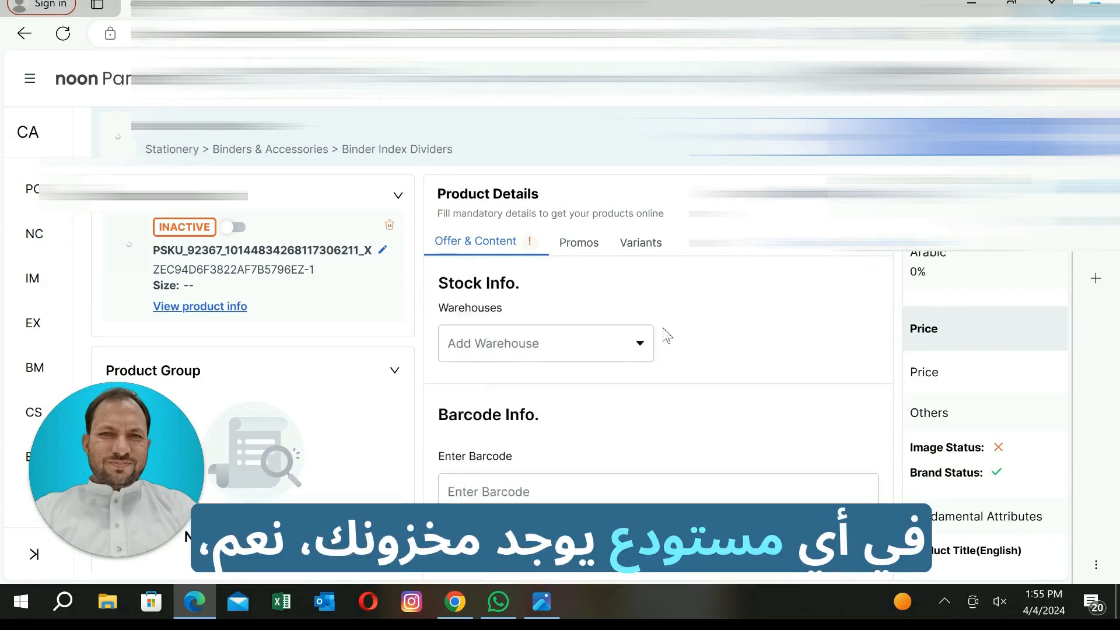
scroll(642, 350, "up", 1)
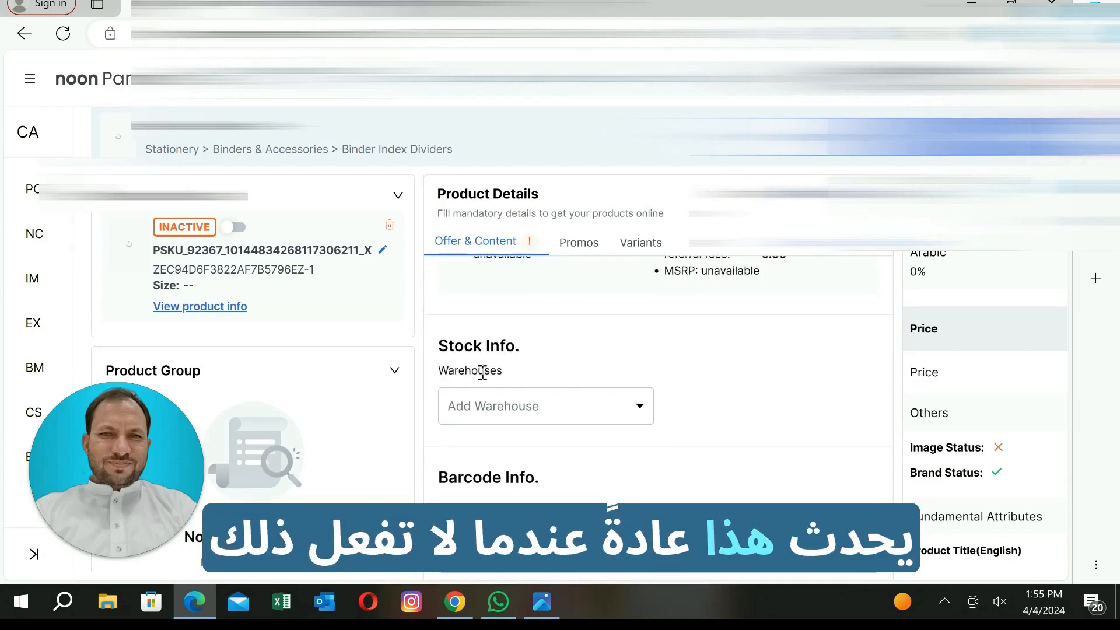
scroll(482, 374, "down", 1)
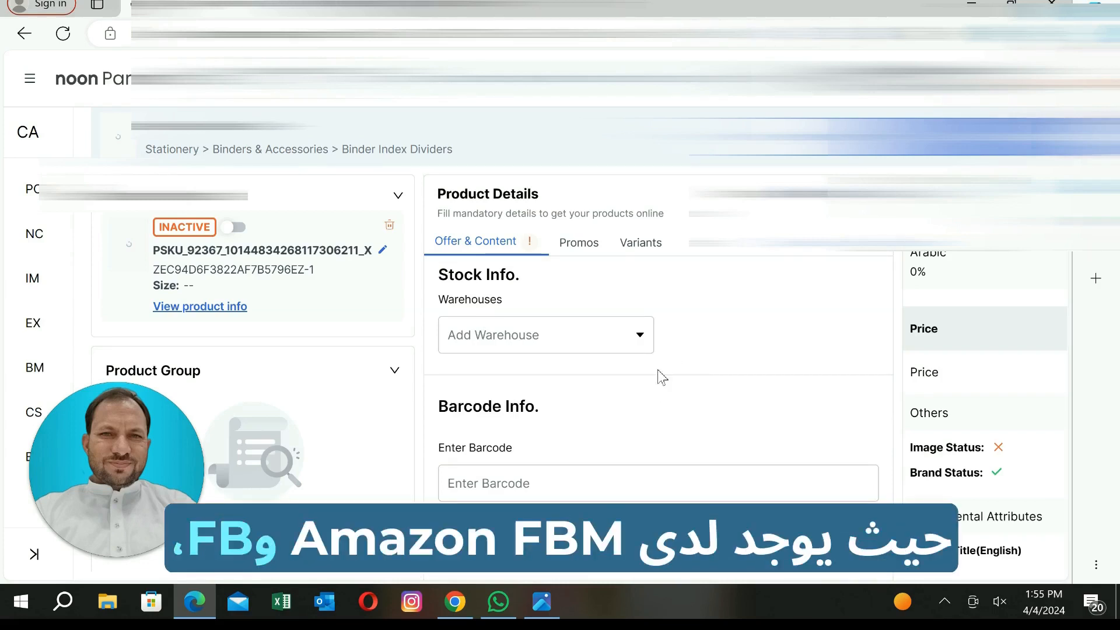
scroll(651, 360, "up", 1)
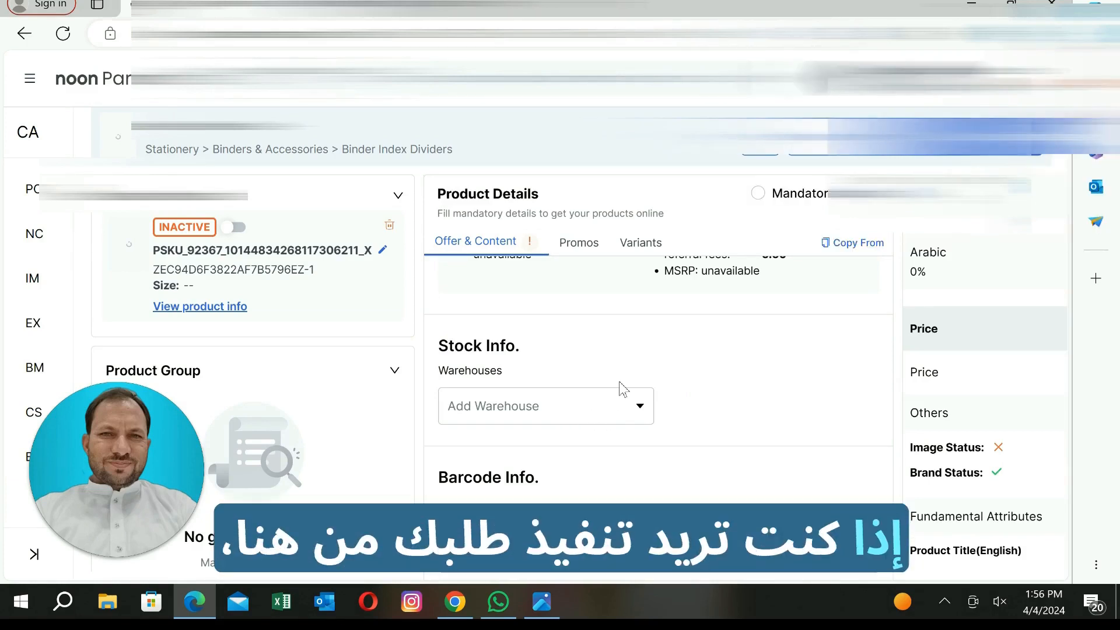
left_click(643, 406)
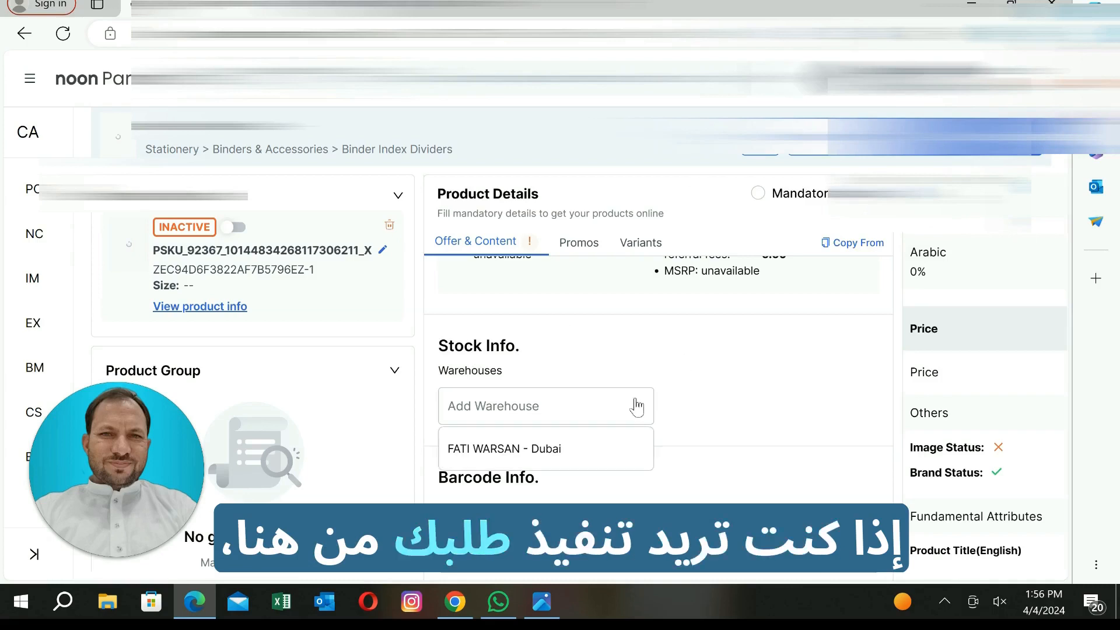
left_click(641, 407)
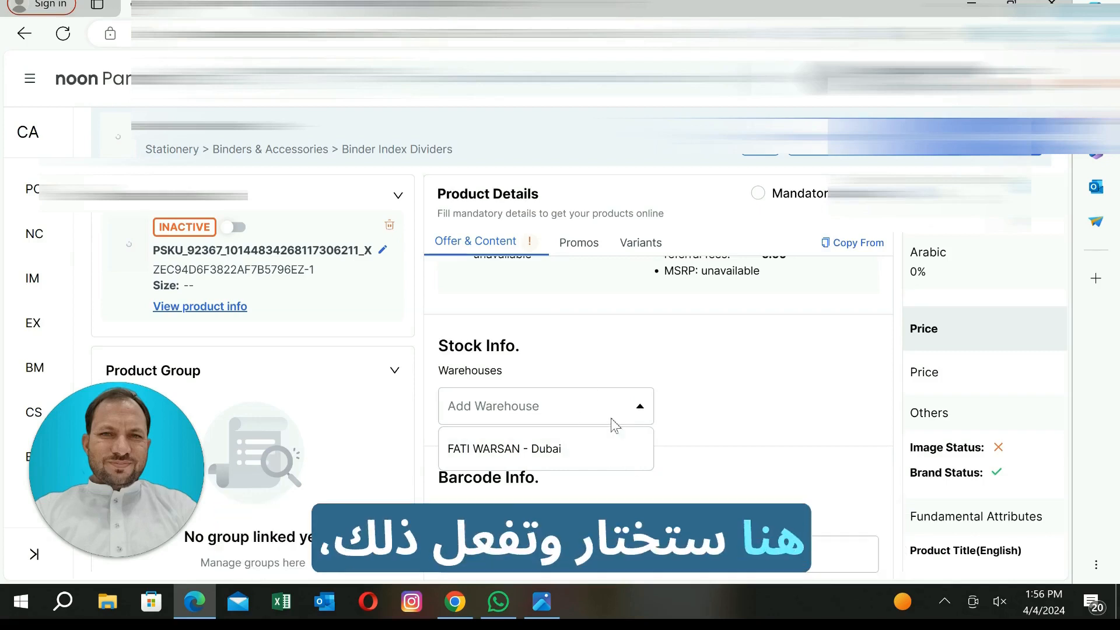
left_click(595, 449)
- Set the Dubai warehouse's new stock to 100 and choose a processing time of 1 Day
scroll(671, 376, "down", 1)
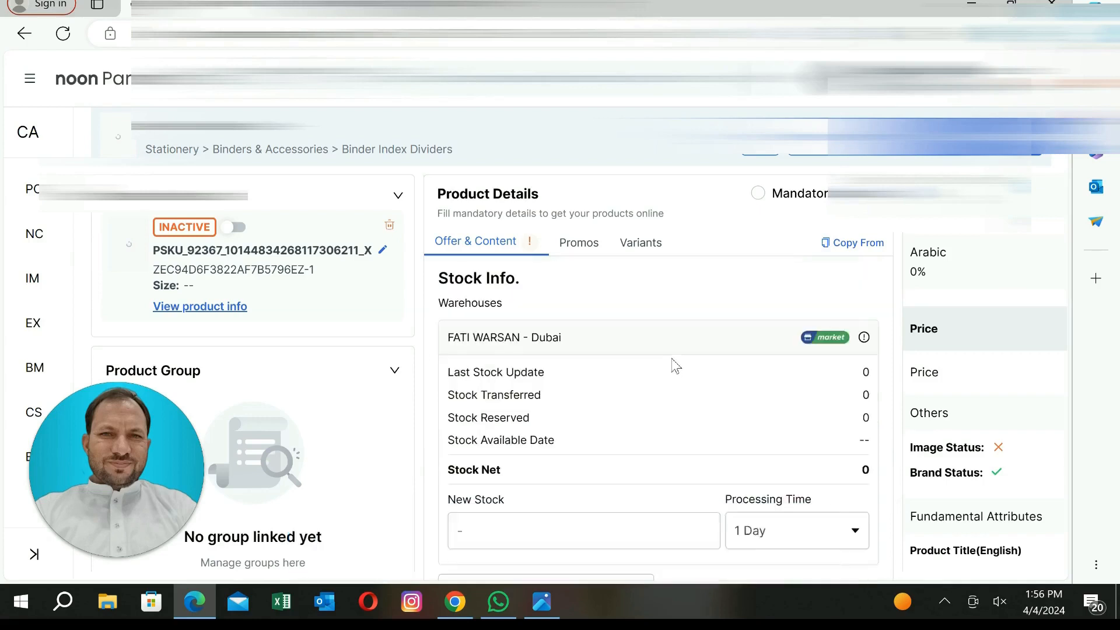
scroll(663, 399, "down", 1)
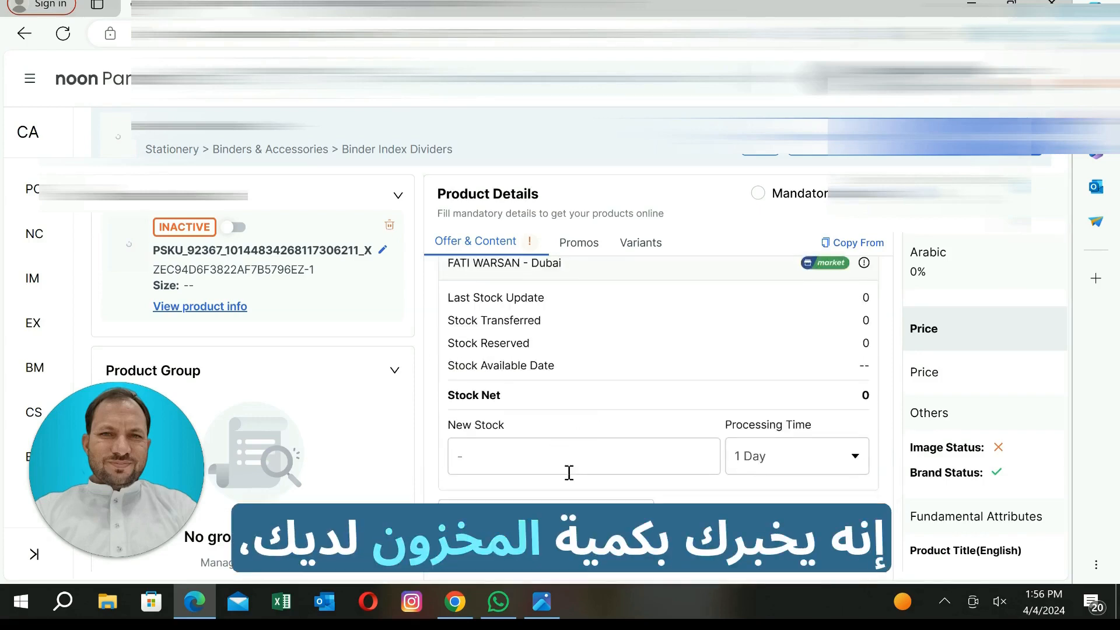
left_click(497, 464)
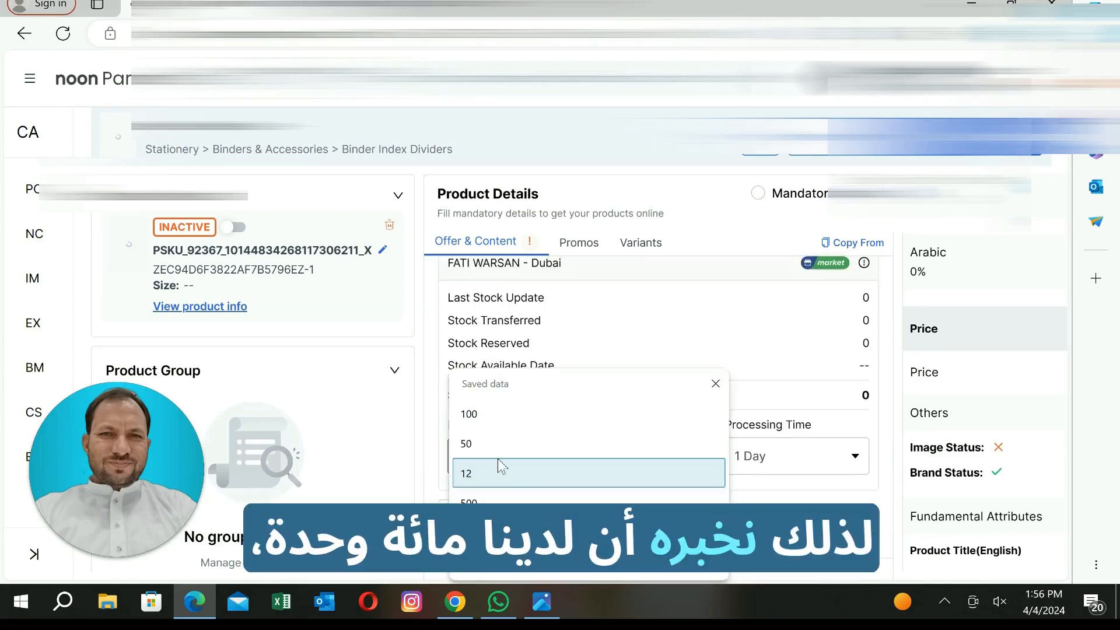
left_click(550, 417)
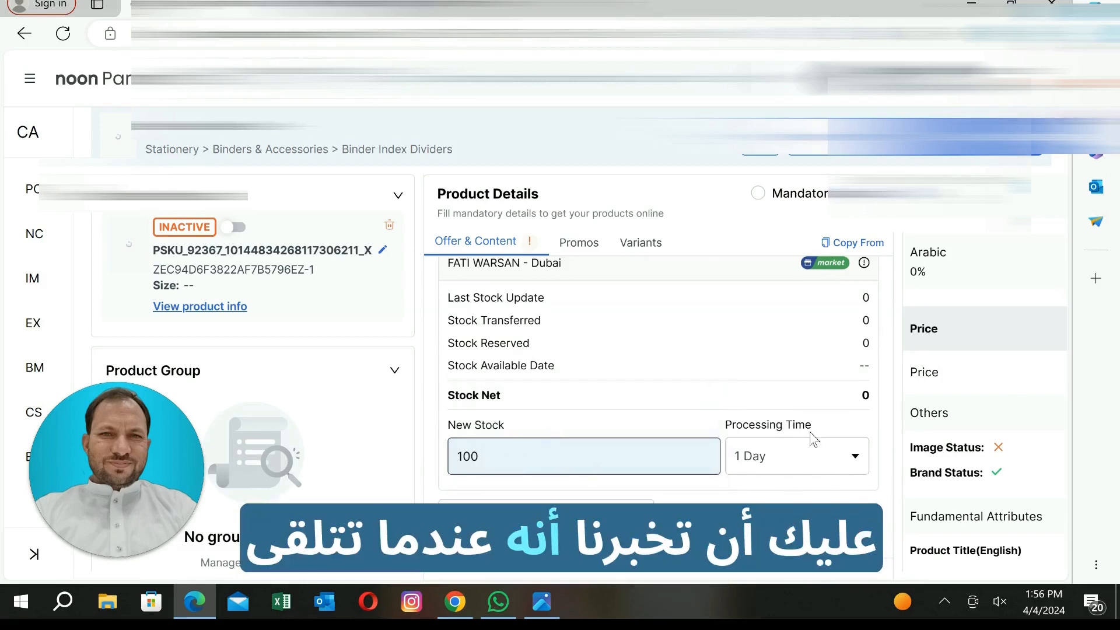
scroll(794, 415, "down", 1)
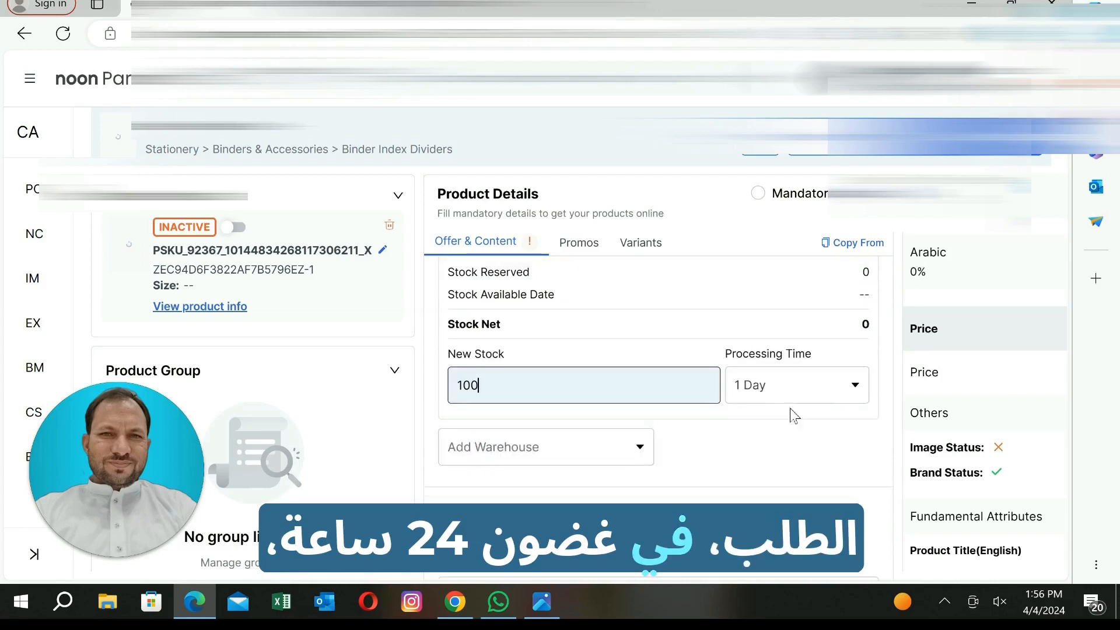
left_click(854, 386)
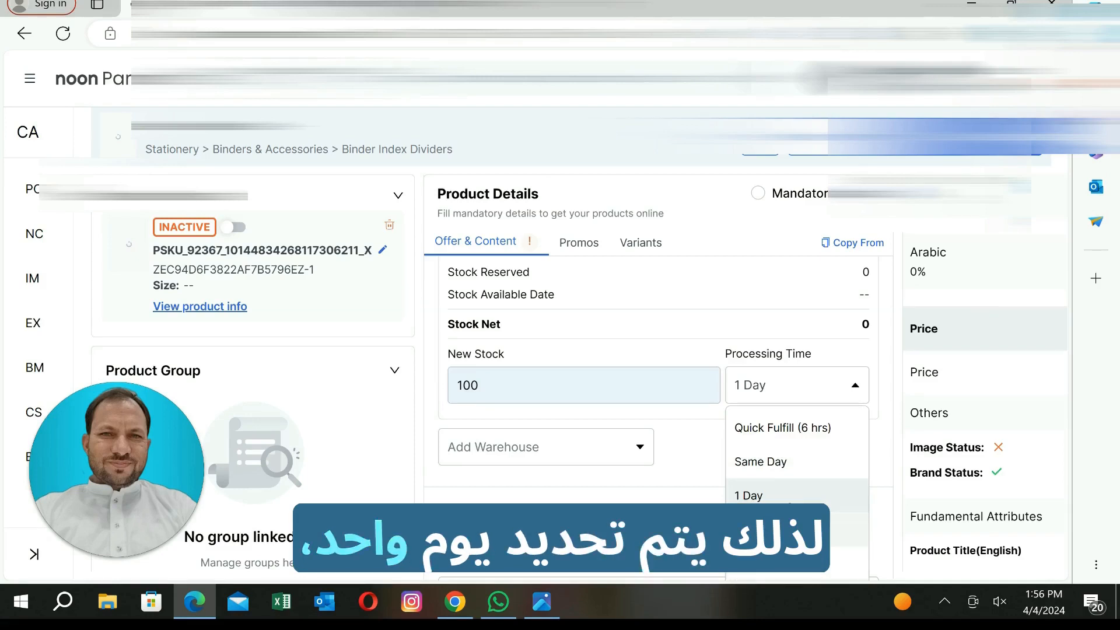
left_click(789, 497)
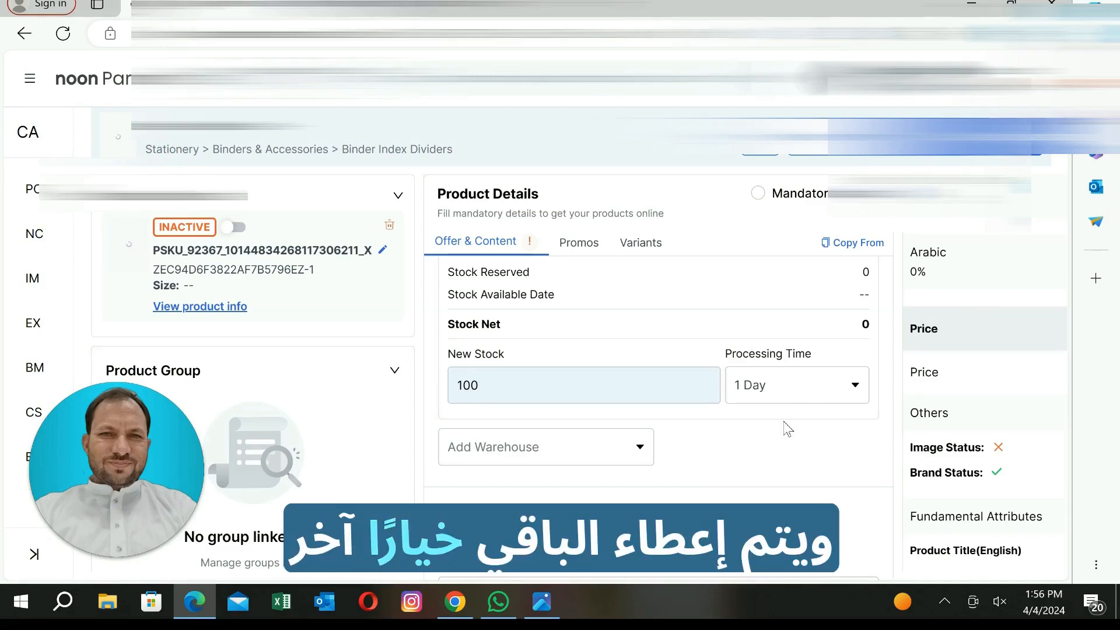
- Review the Dubai warehouse's stock entry and check for an additional warehouse to add
scroll(752, 428, "down", 2)
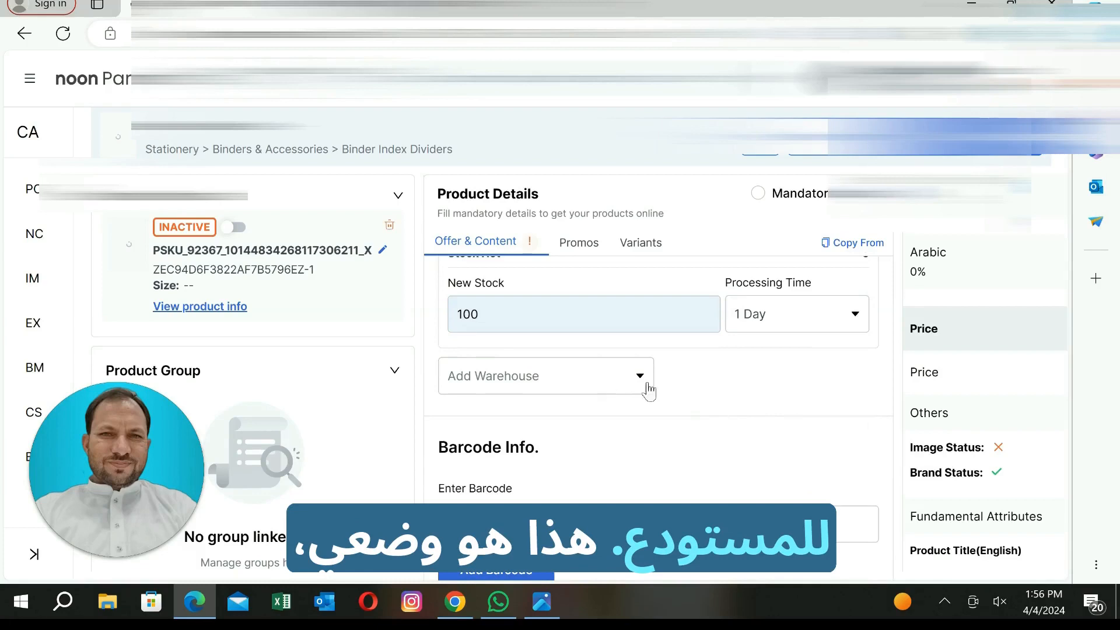
scroll(595, 420, "up", 2)
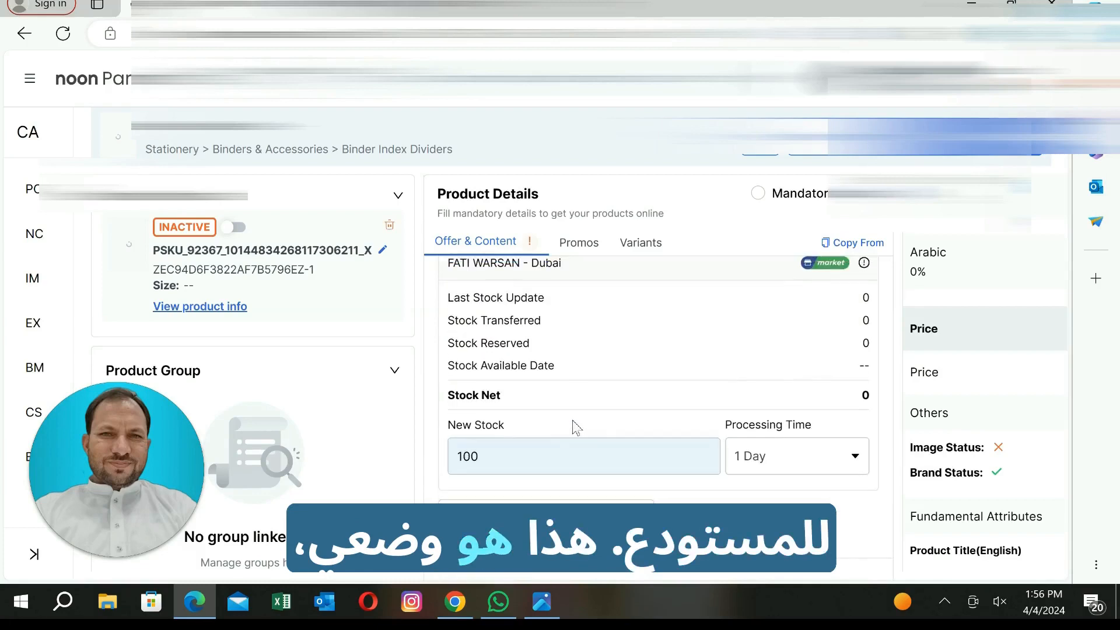
scroll(703, 490, "down", 1)
scroll(665, 467, "down", 1)
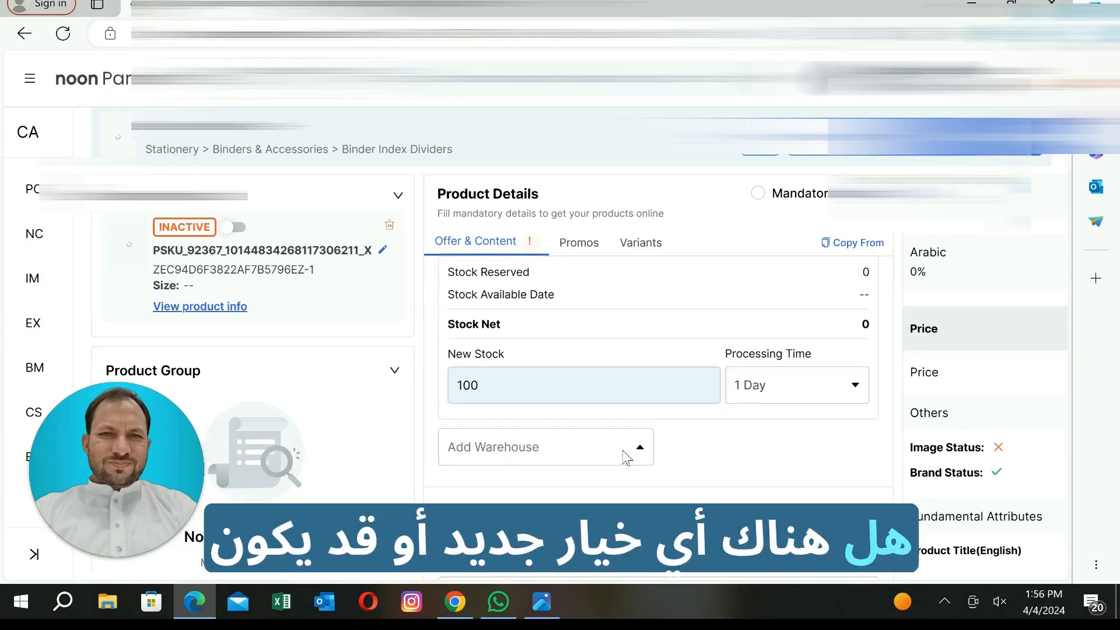
scroll(690, 445, "down", 1)
left_click(715, 398)
scroll(706, 398, "down", 2)
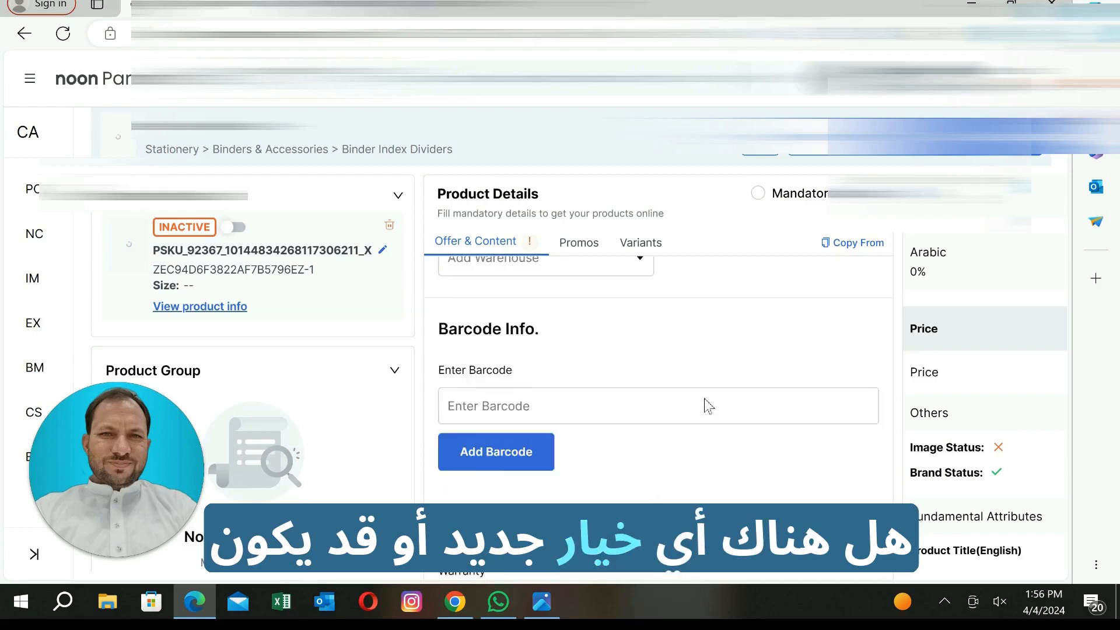
scroll(633, 350, "up", 2)
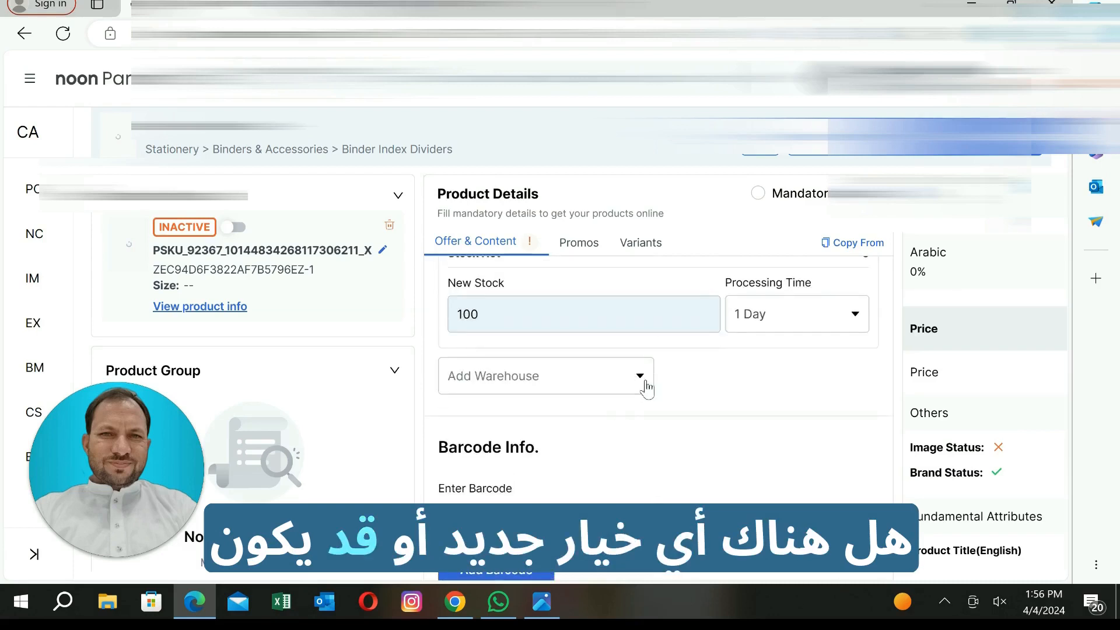
scroll(656, 385, "down", 1)
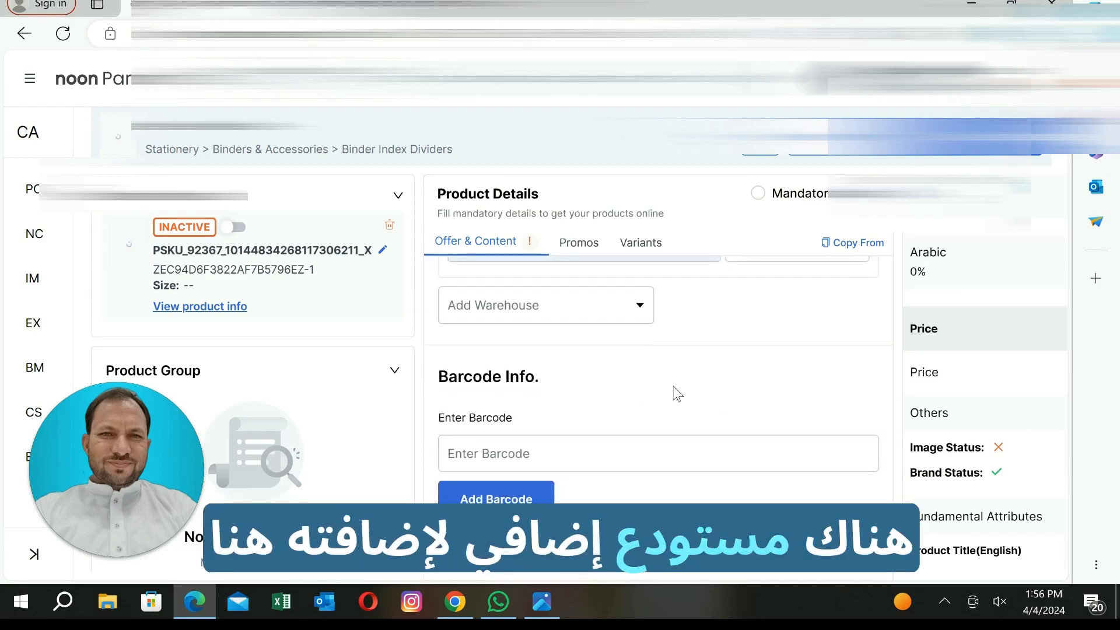
- Add the barcode BNV1239087 to the product's barcode information
scroll(656, 383, "down", 1)
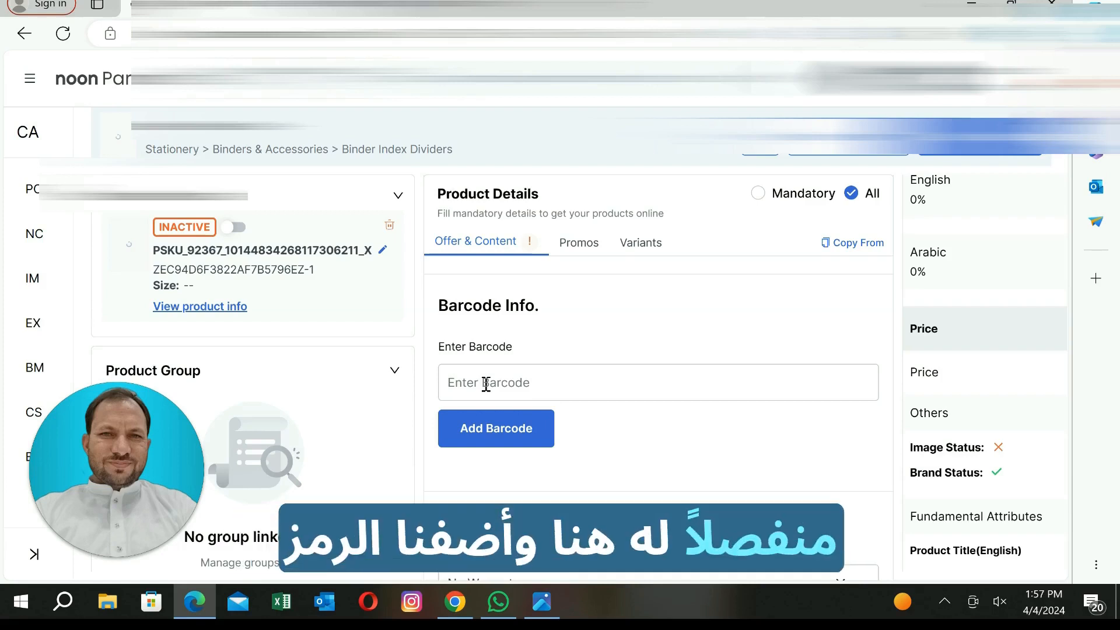
left_click(550, 385)
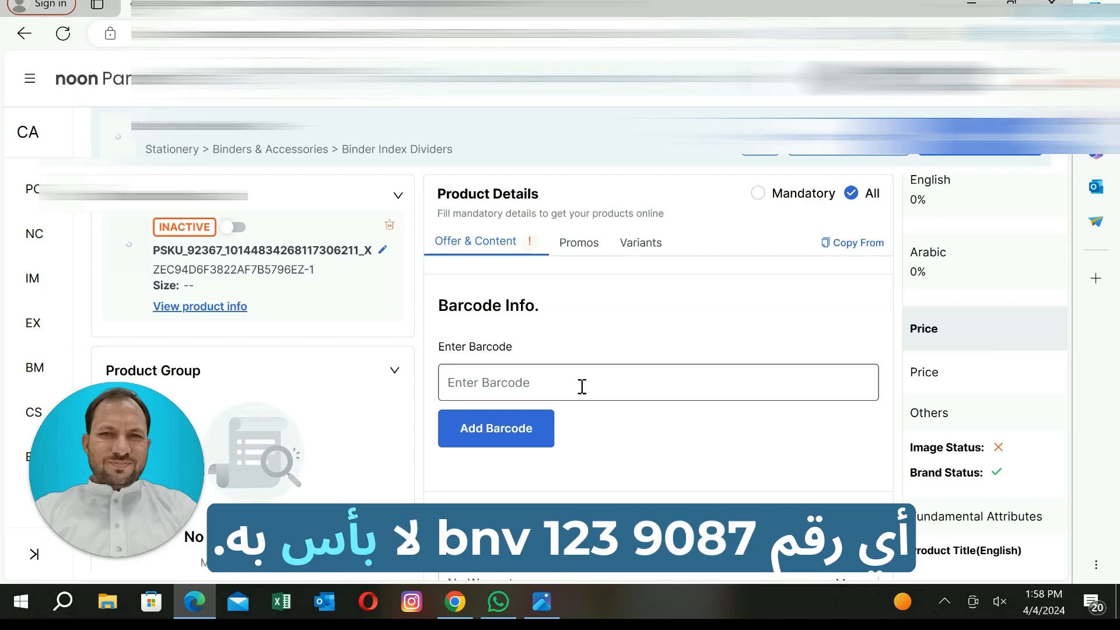
type("BNV")
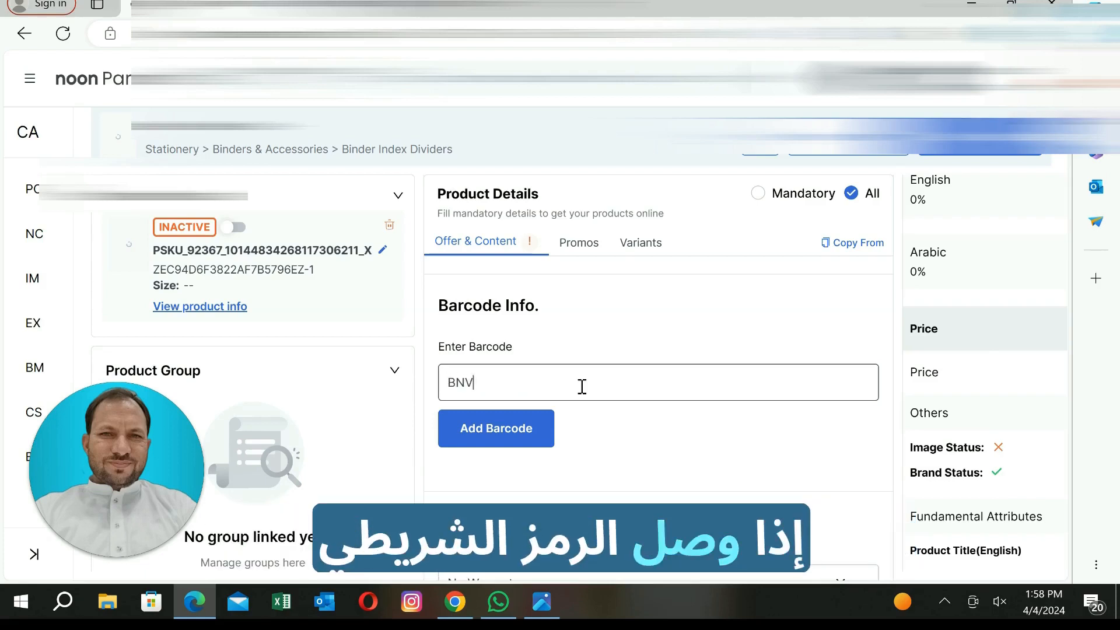
type("1239087")
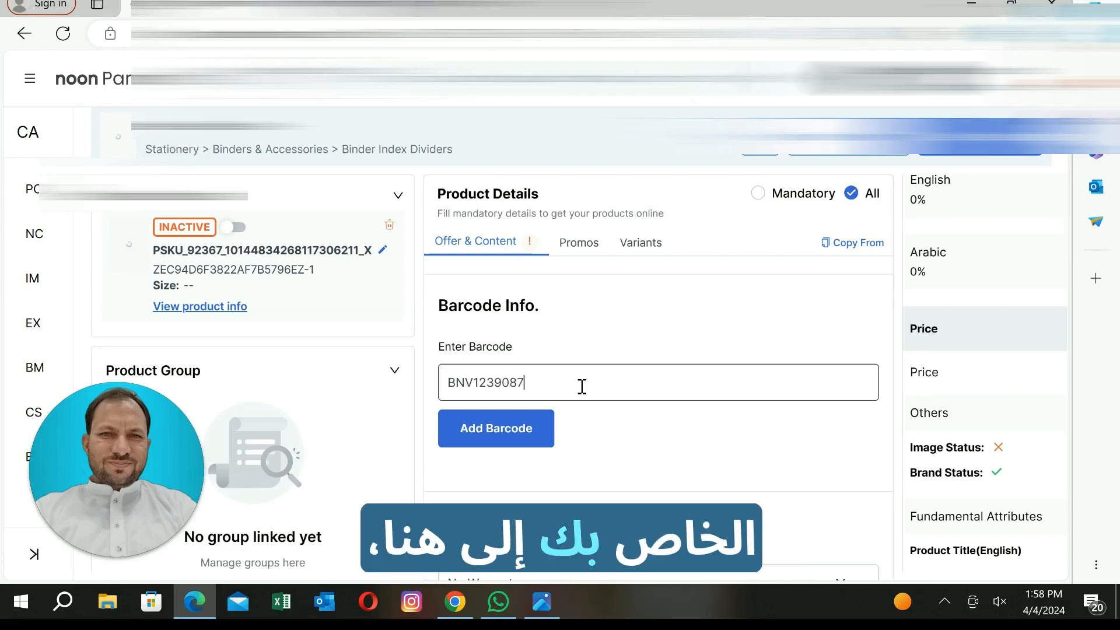
left_click(528, 434)
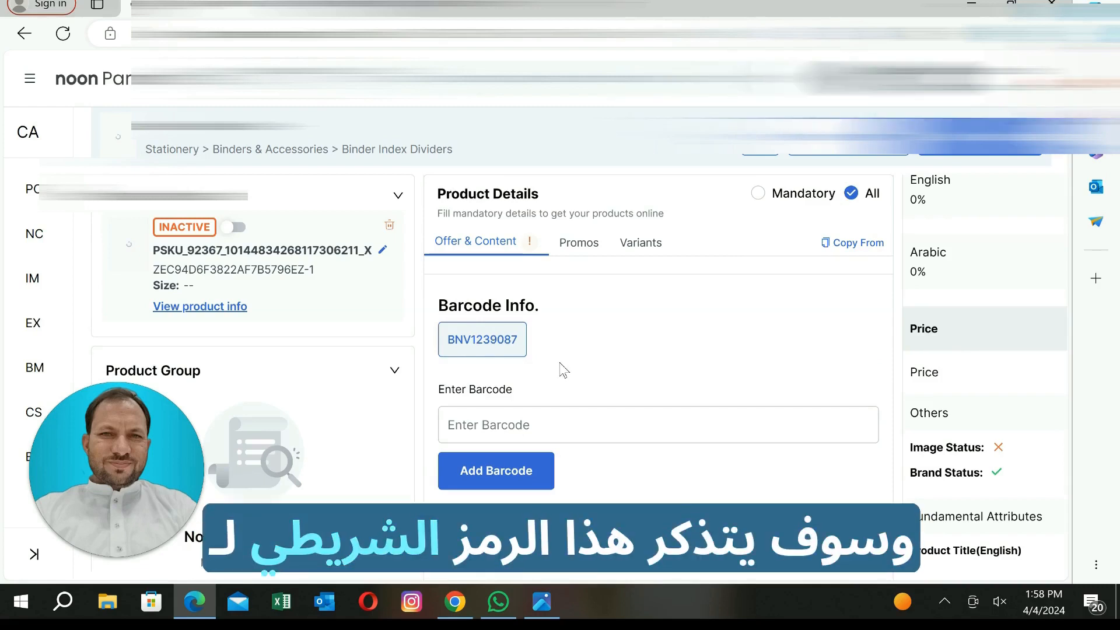
scroll(561, 358, "down", 2)
scroll(578, 367, "up", 2)
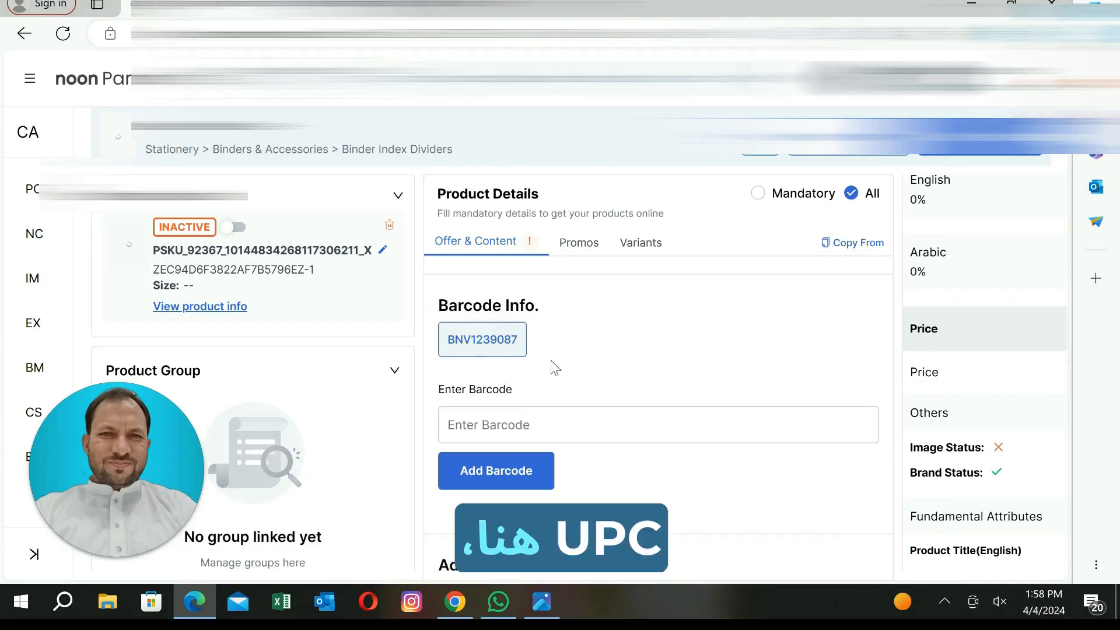
- Examine the warranty and offer note fields, and check which fields from pricing through product images are marked mandatory
scroll(573, 390, "down", 3)
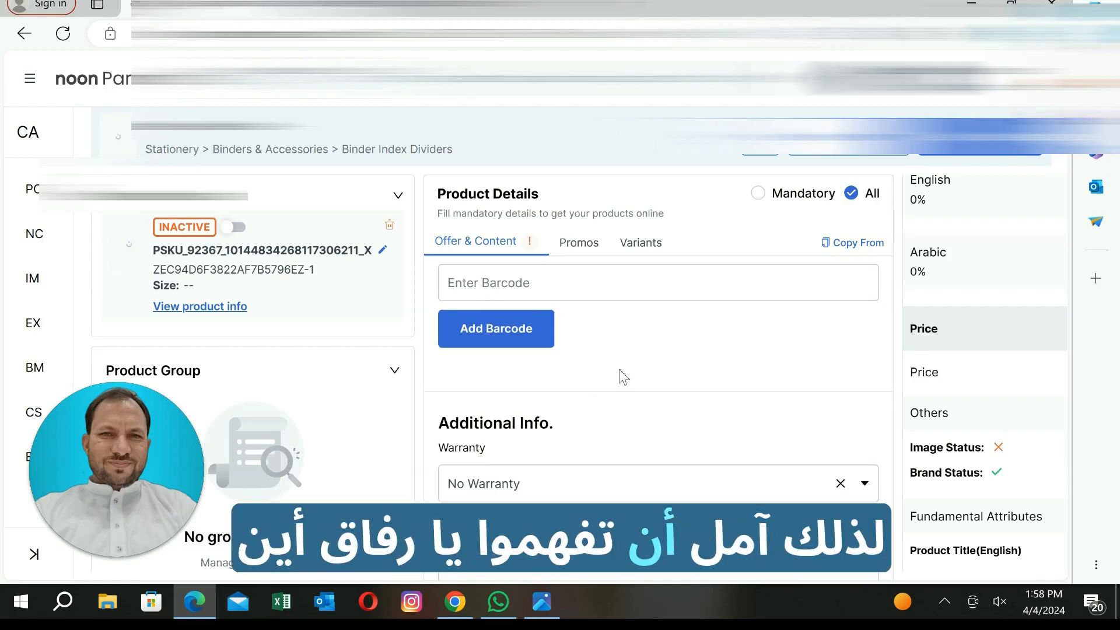
scroll(621, 376, "down", 1)
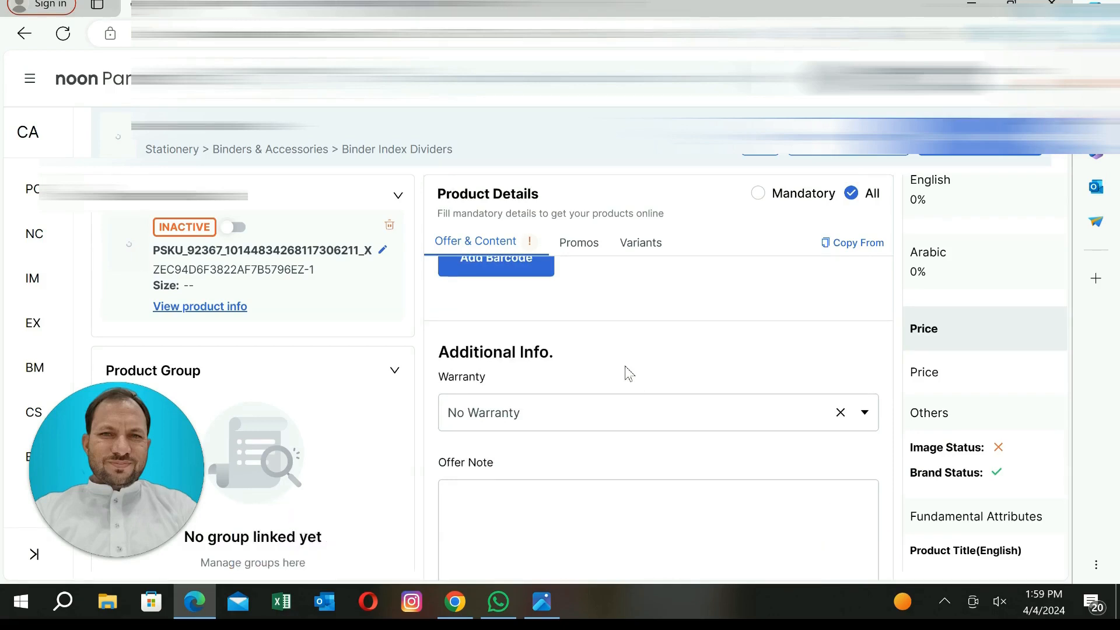
scroll(649, 367, "down", 1)
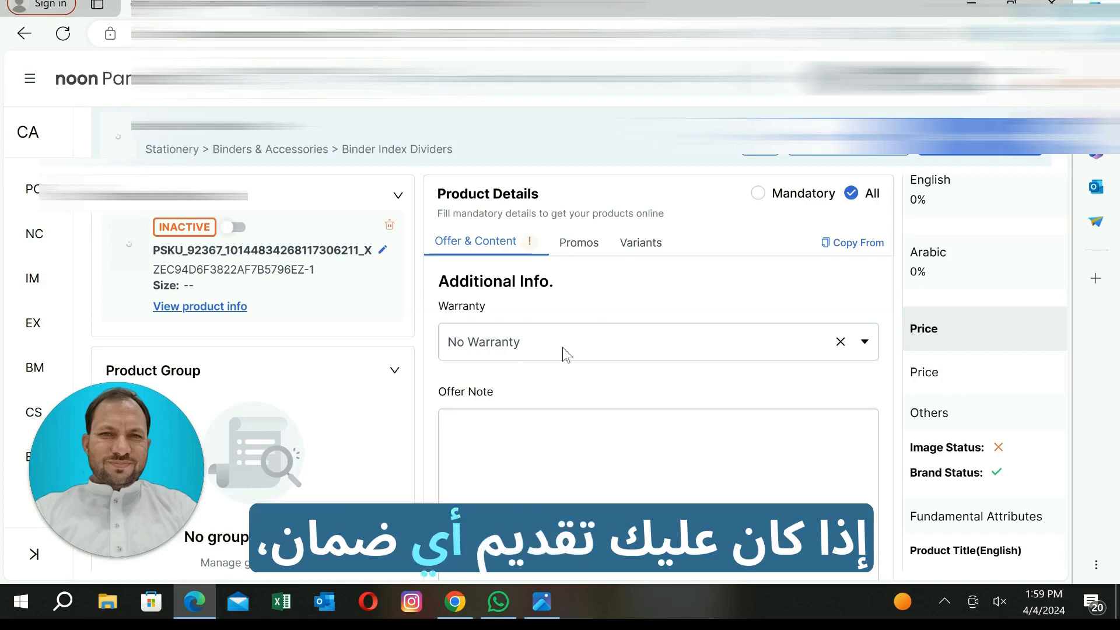
scroll(562, 347, "down", 2)
scroll(587, 337, "down", 4)
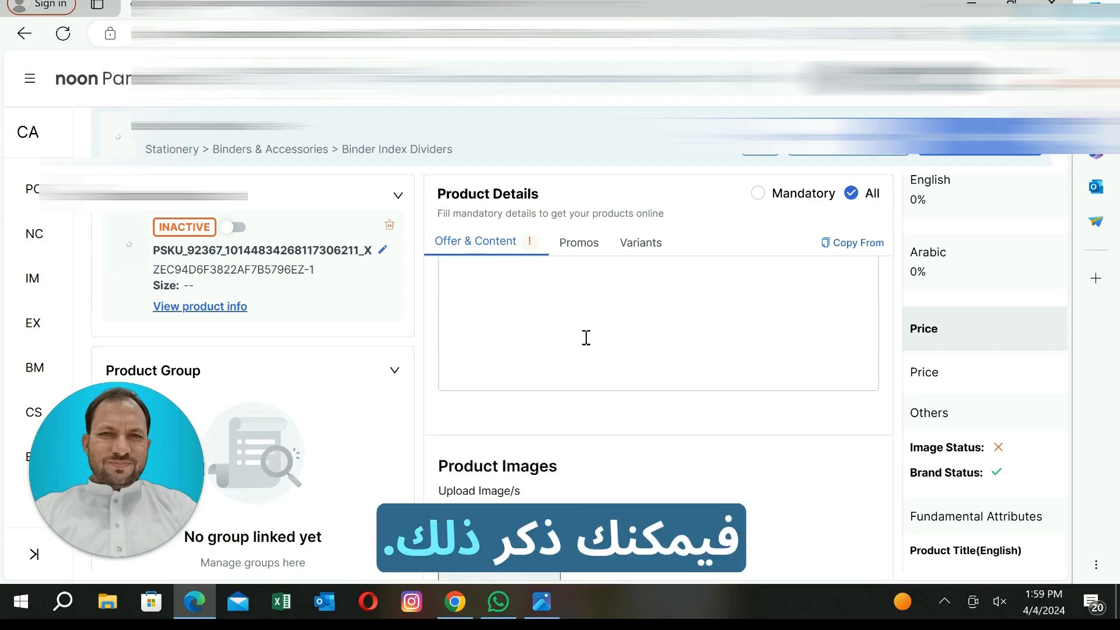
scroll(628, 356, "up", 6)
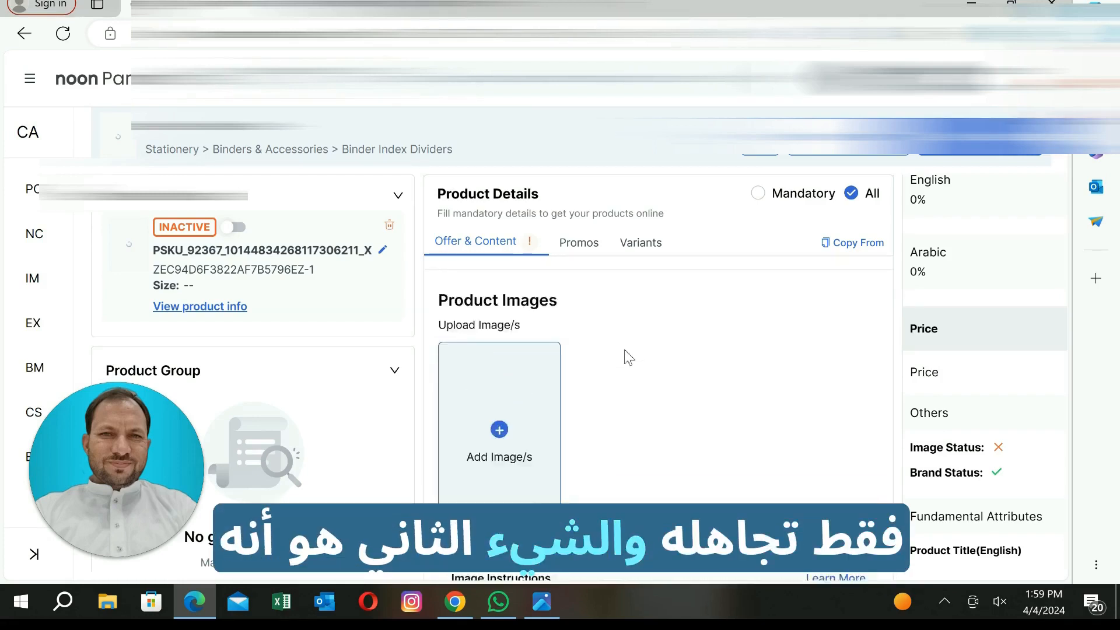
scroll(575, 387, "up", 8)
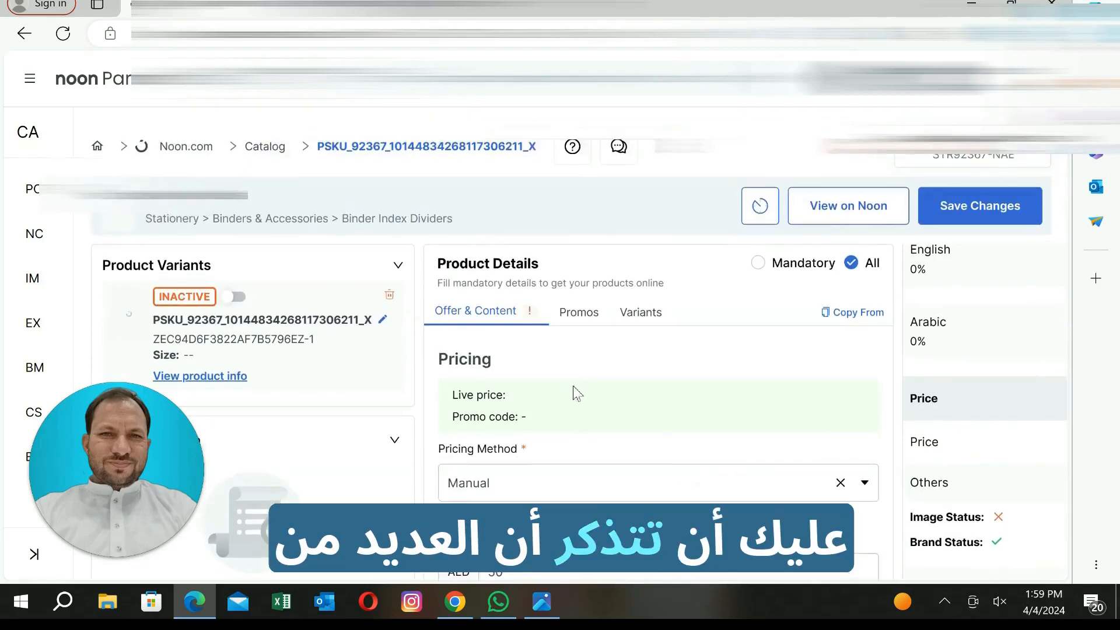
scroll(573, 390, "down", 4)
scroll(545, 375, "up", 2)
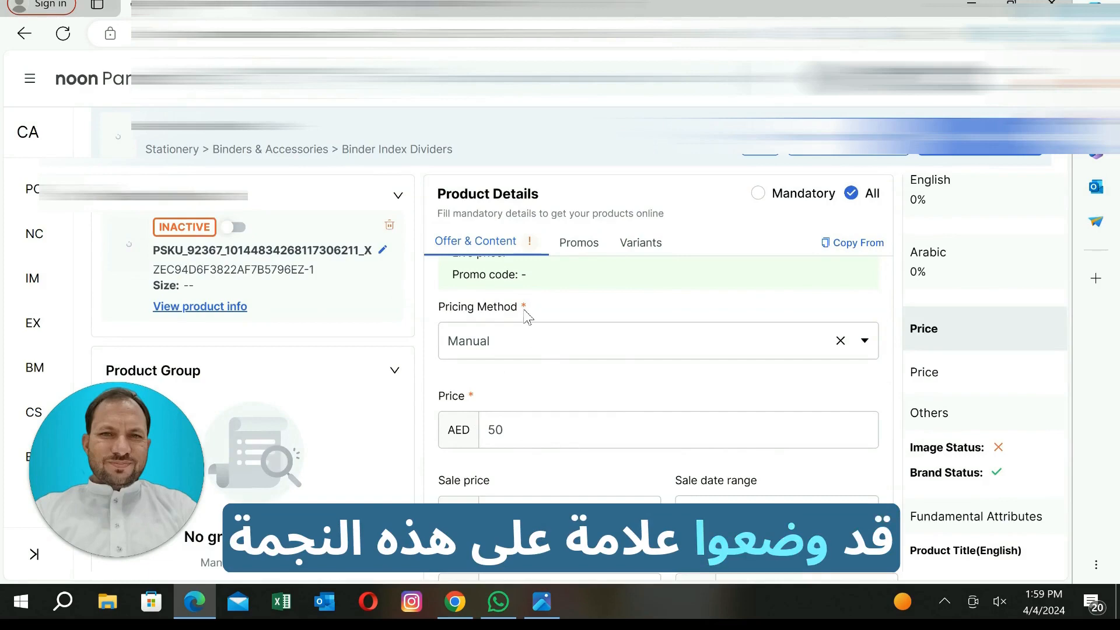
scroll(551, 368, "down", 3)
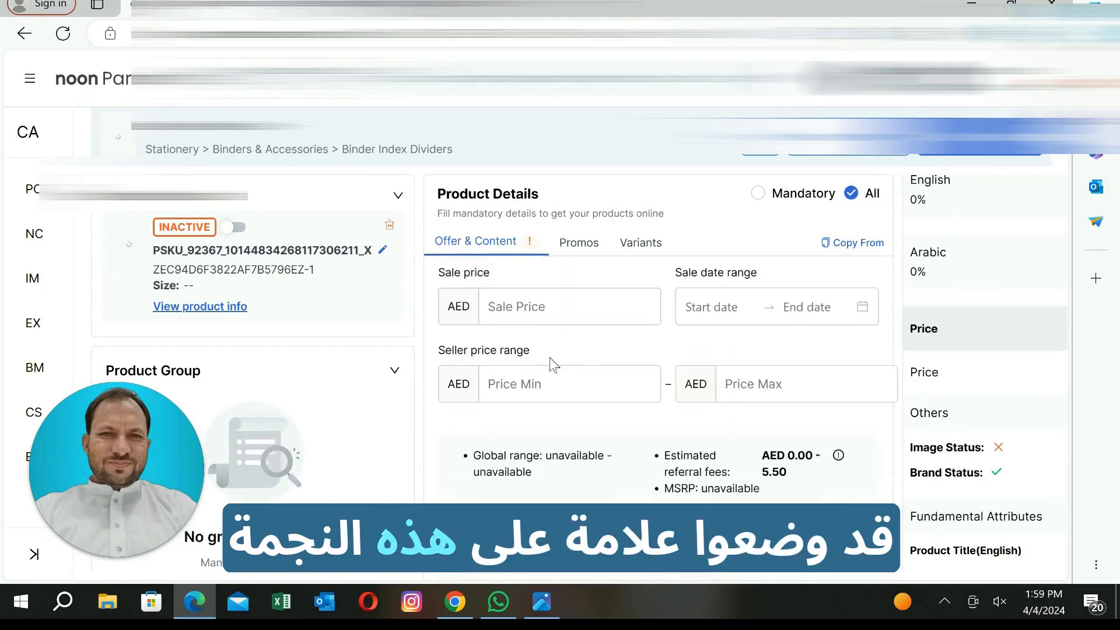
scroll(551, 363, "down", 10)
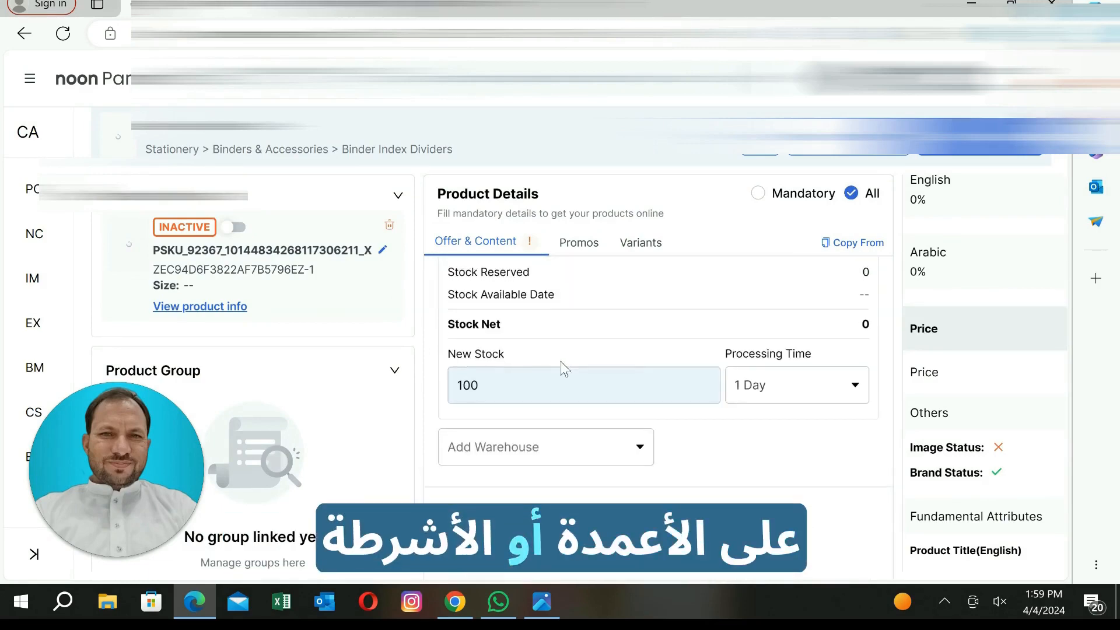
scroll(564, 369, "down", 7)
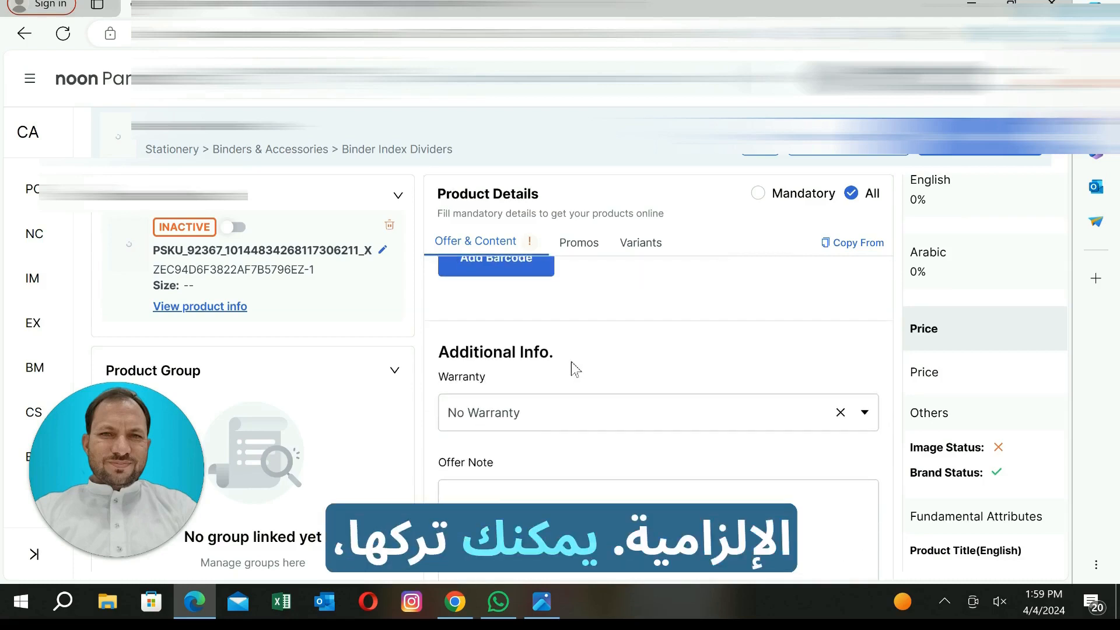
scroll(575, 366, "down", 3)
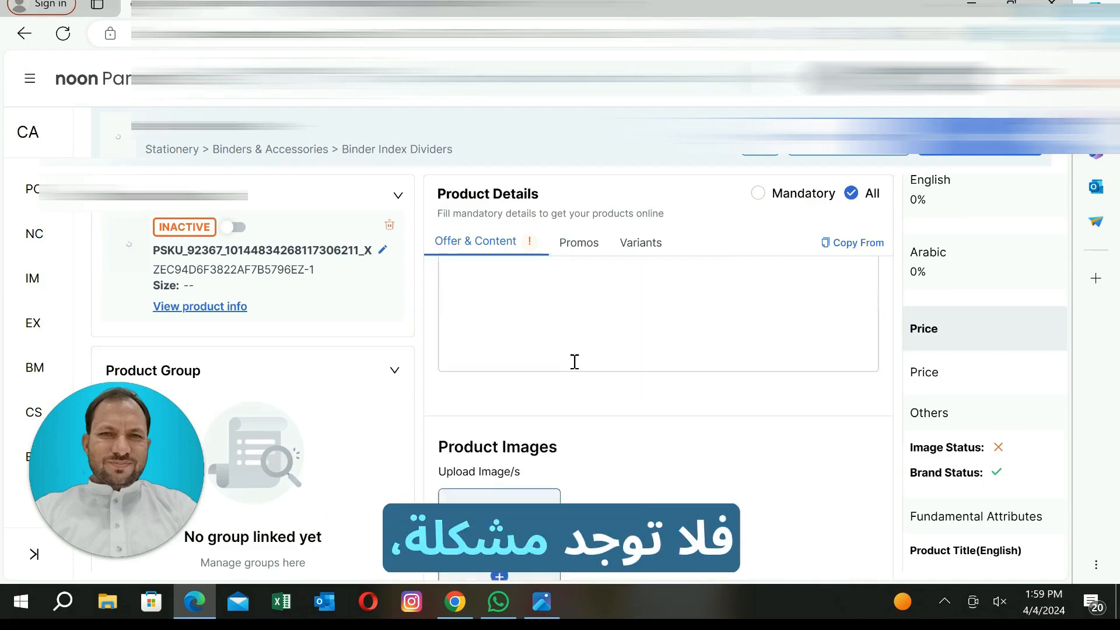
- Upload the STAY CONNECT TO GROW picture as a product image, cropped to its central portrait area
scroll(575, 361, "down", 3)
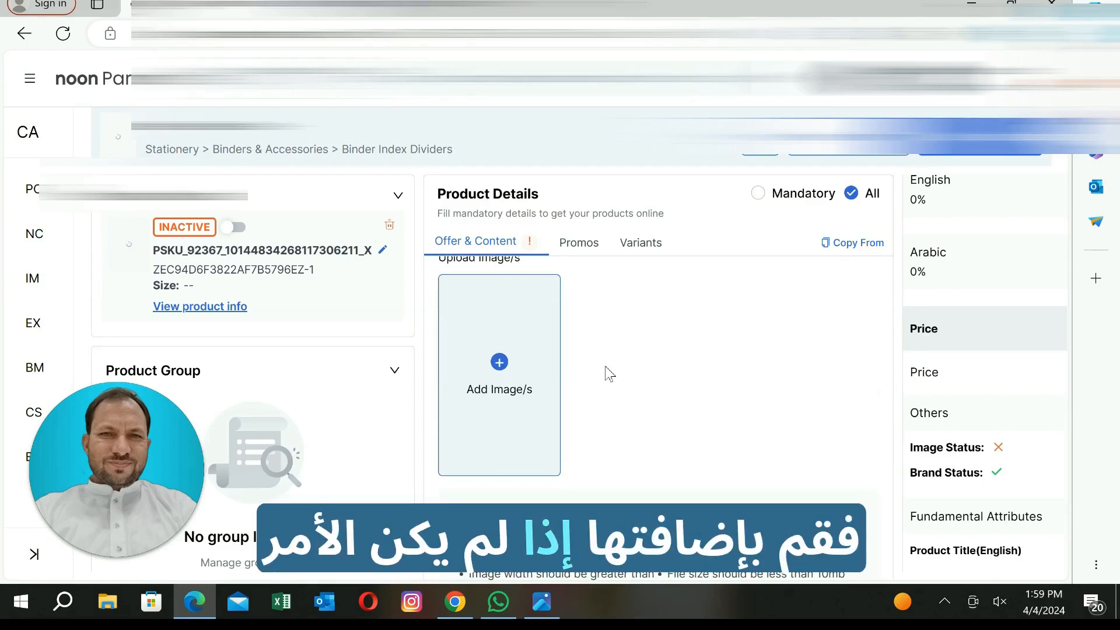
left_click(499, 368)
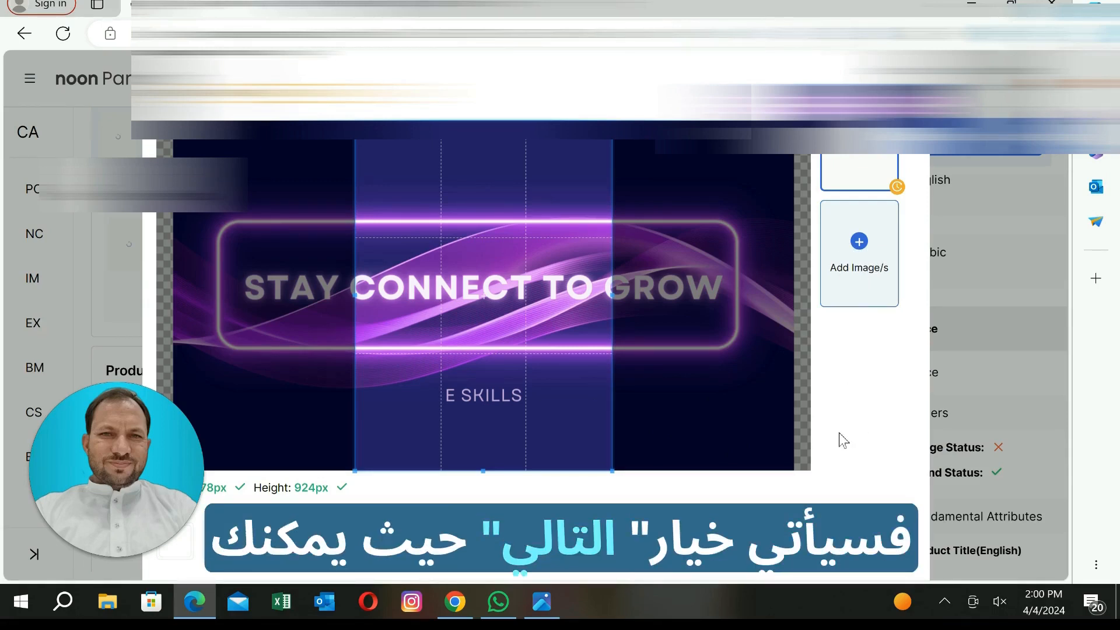
left_click(795, 542)
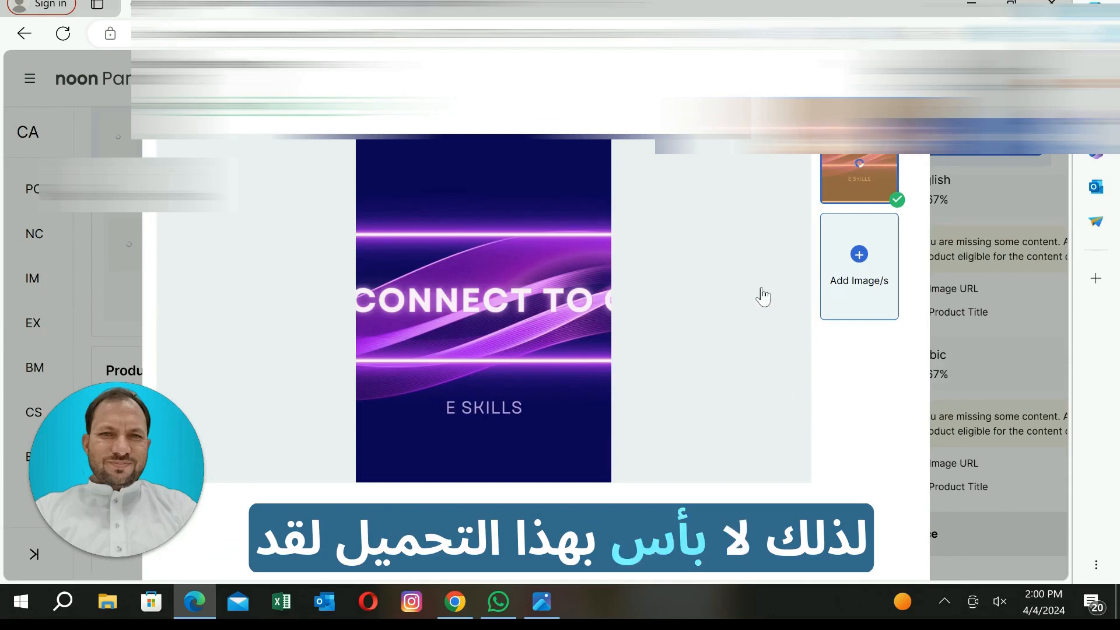
scroll(787, 370, "down", 1)
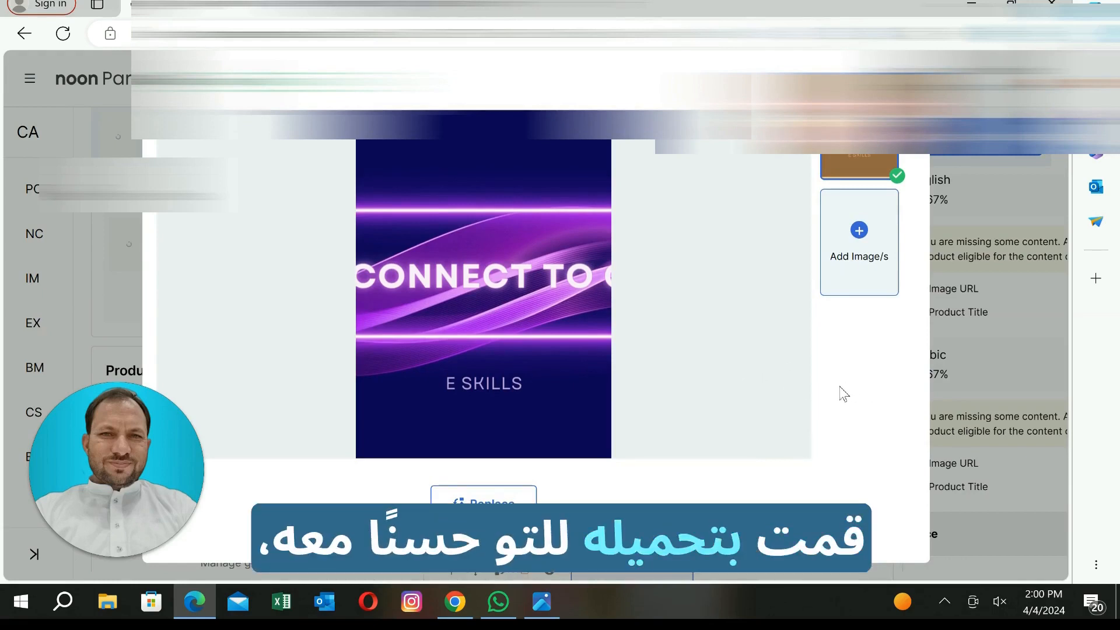
left_click(1014, 341)
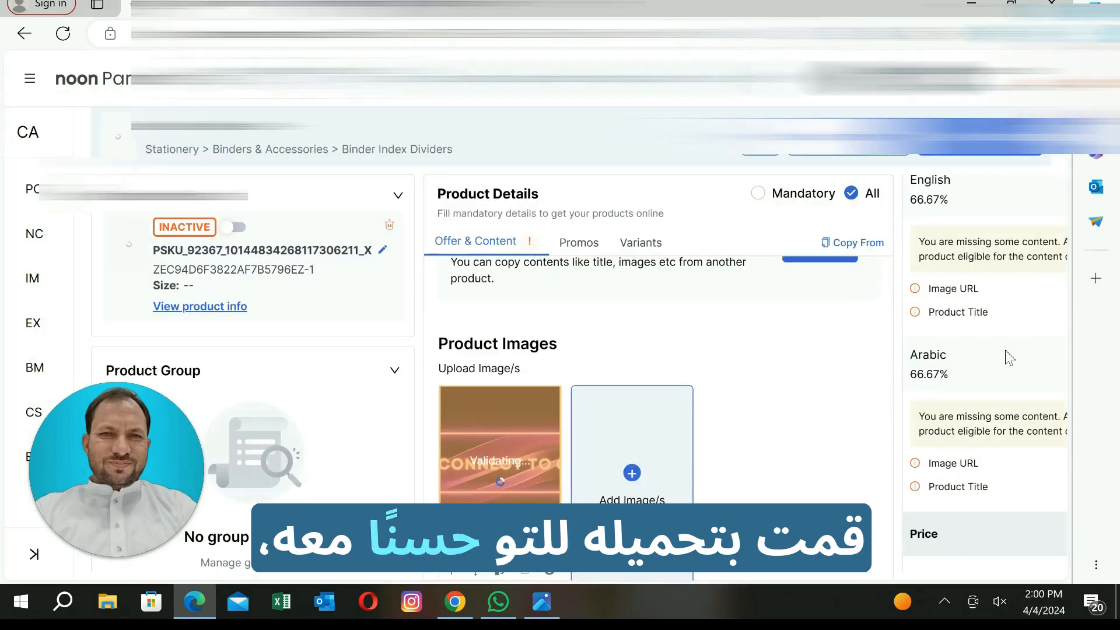
- Review the image size instructions and the GTIN, product title and model number fields of the Basic section
scroll(653, 332, "down", 2)
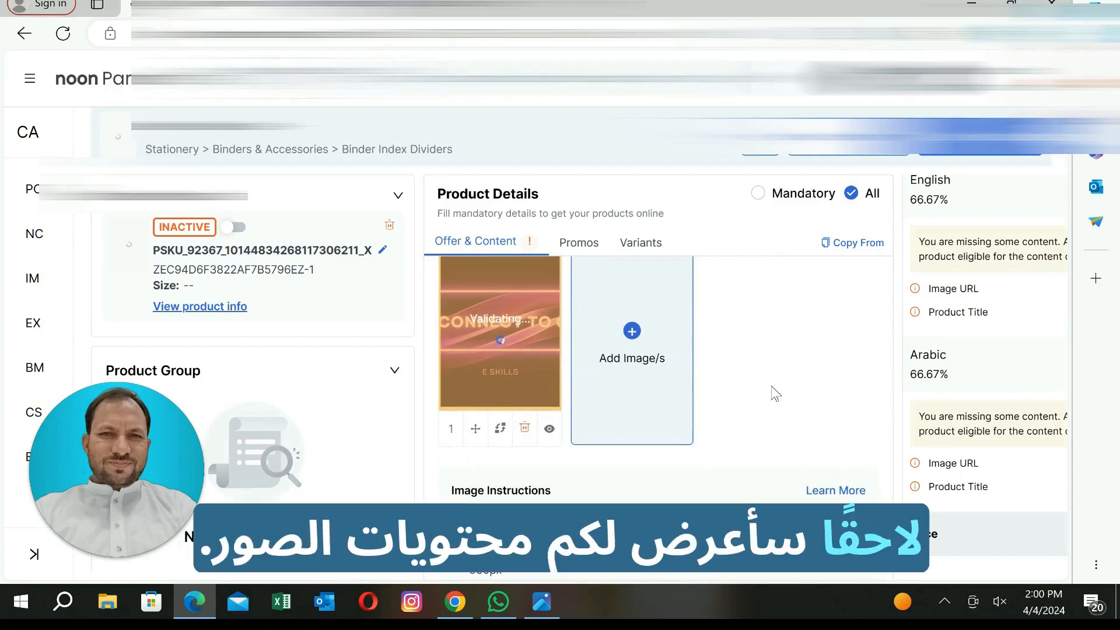
scroll(763, 392, "down", 2)
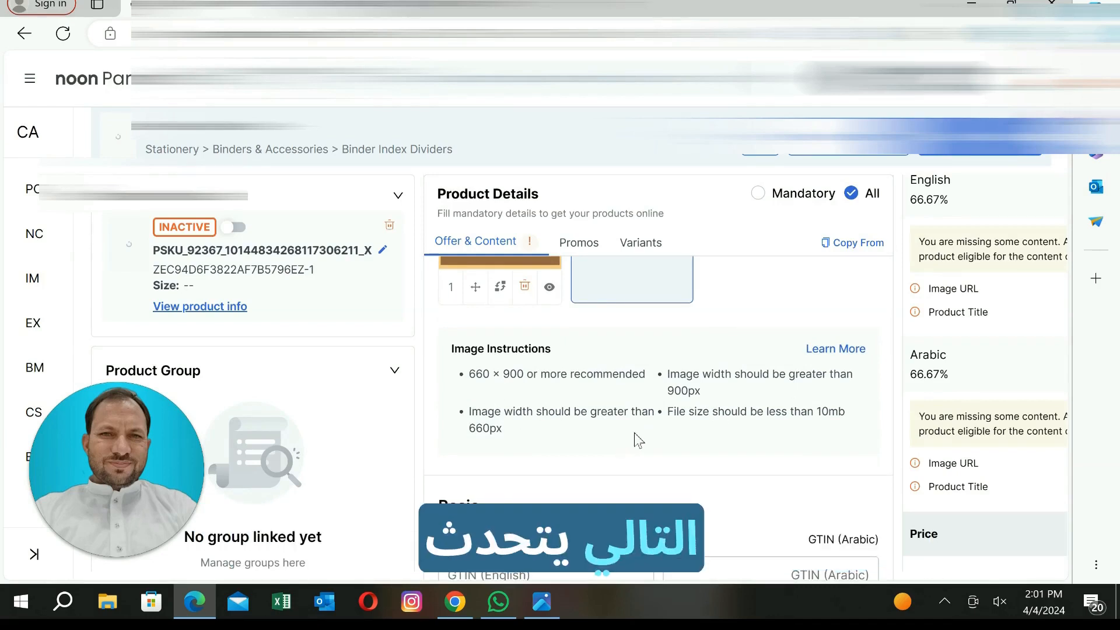
scroll(636, 408, "down", 2)
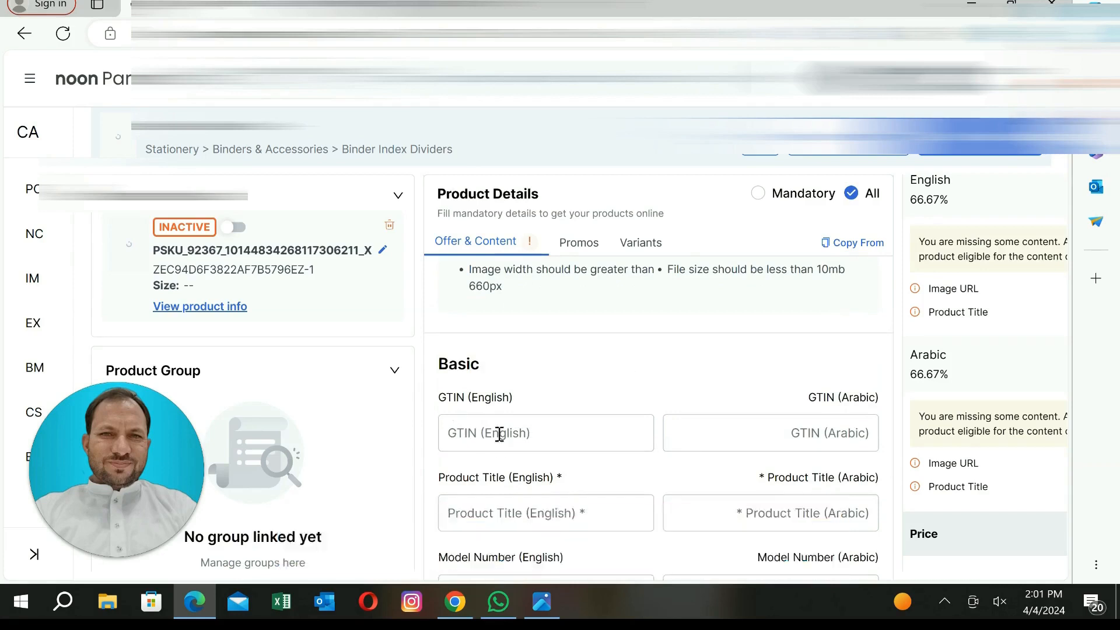
scroll(610, 400, "down", 1)
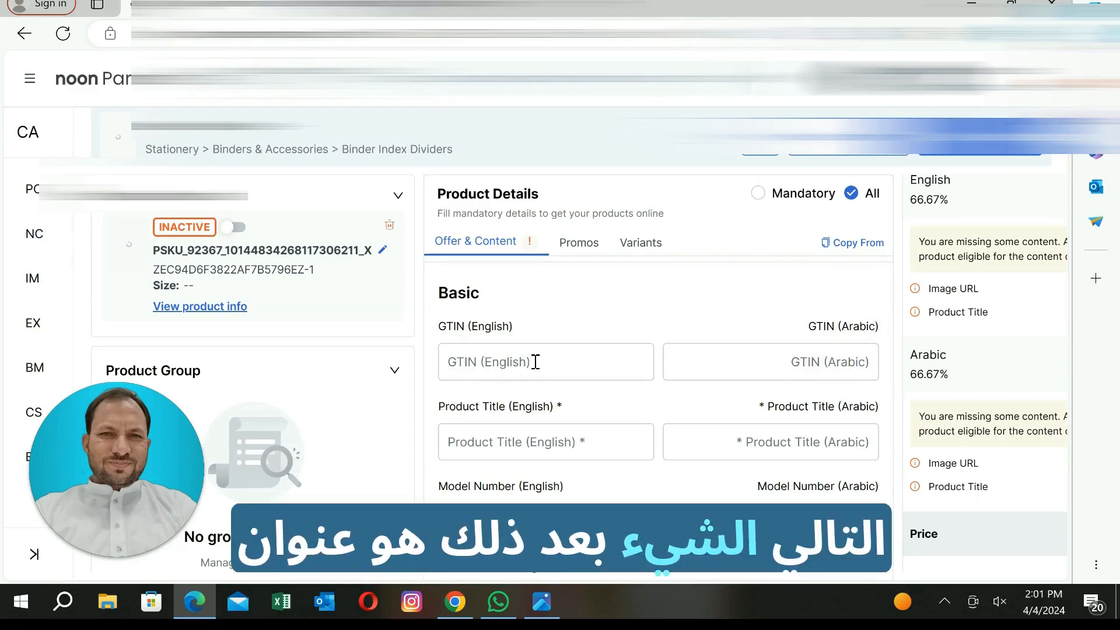
scroll(533, 365, "down", 1)
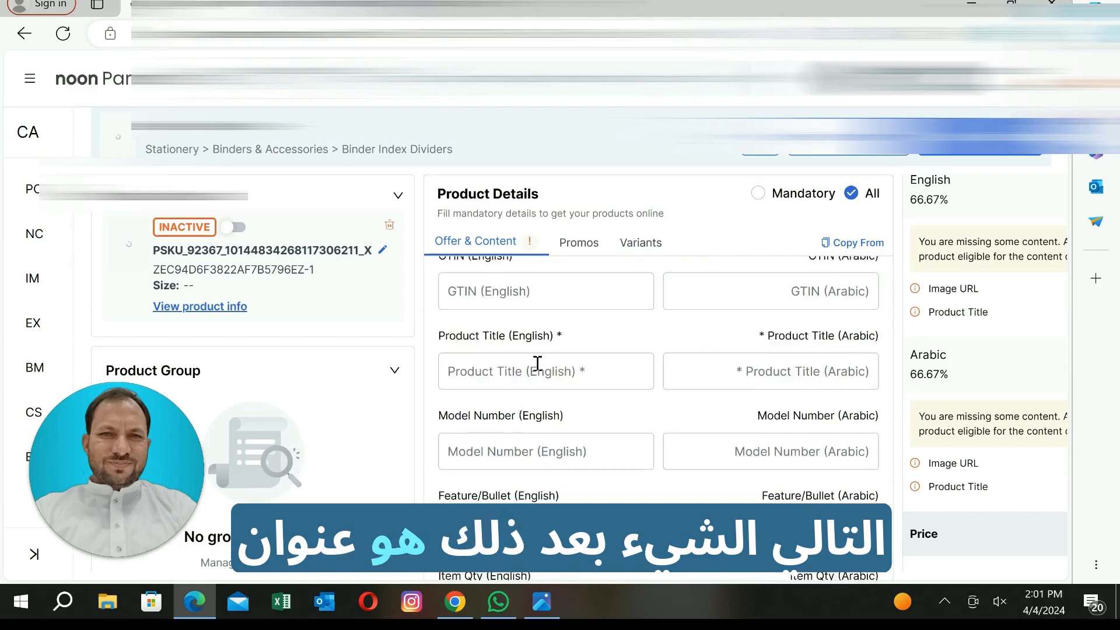
scroll(530, 360, "down", 1)
scroll(533, 365, "up", 1)
scroll(513, 356, "up", 1)
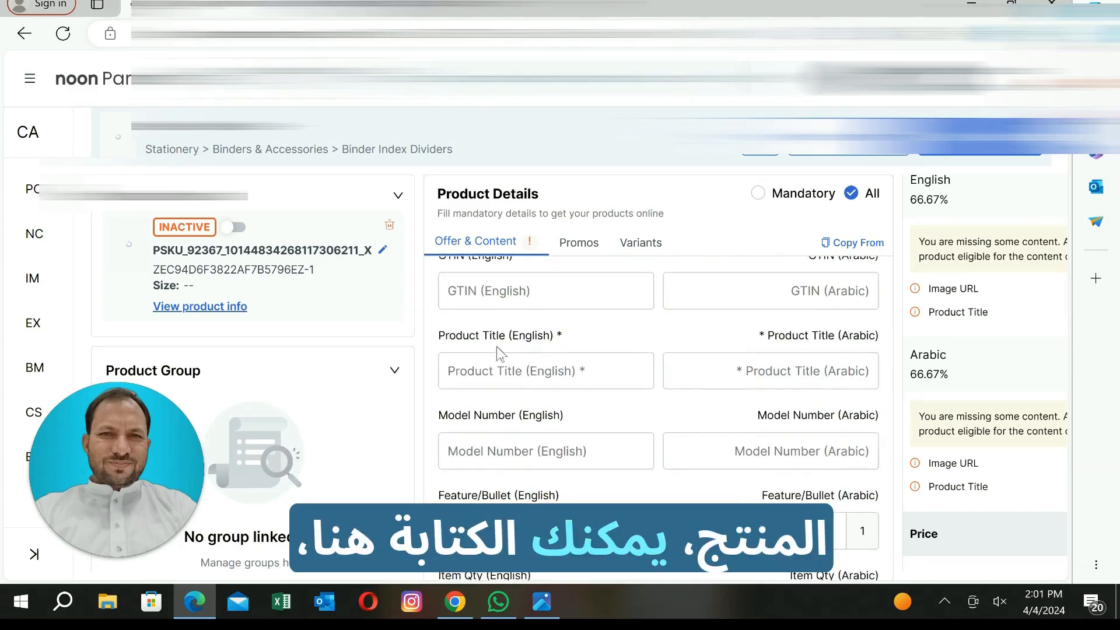
- Enter PENCIL FOR KIDS as the product's English title
left_click(522, 382)
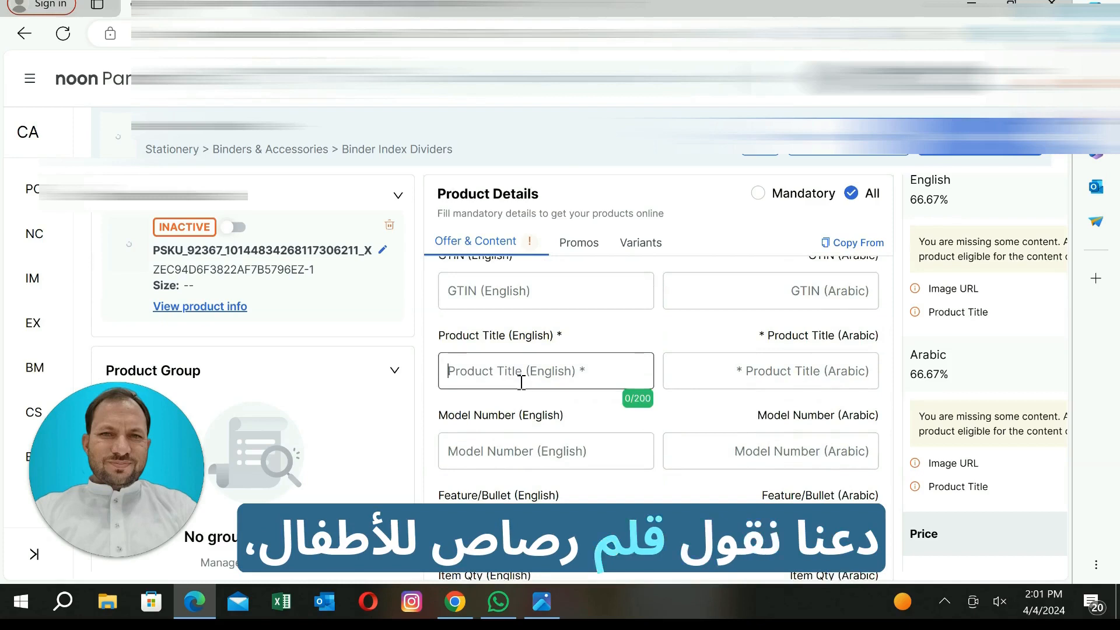
type("P")
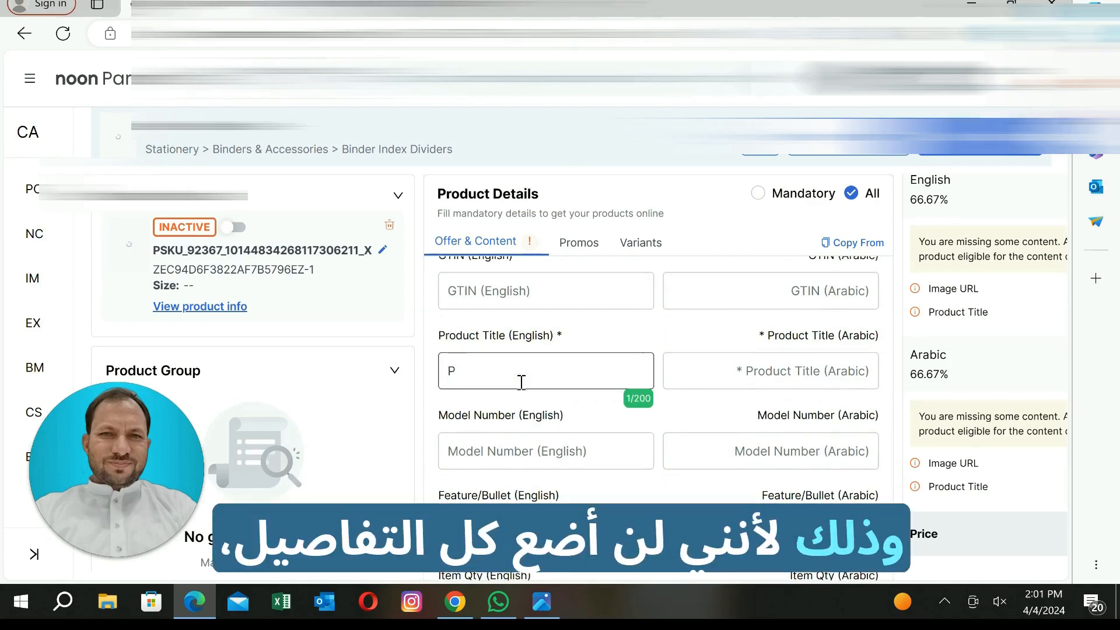
type("ENCIL FO")
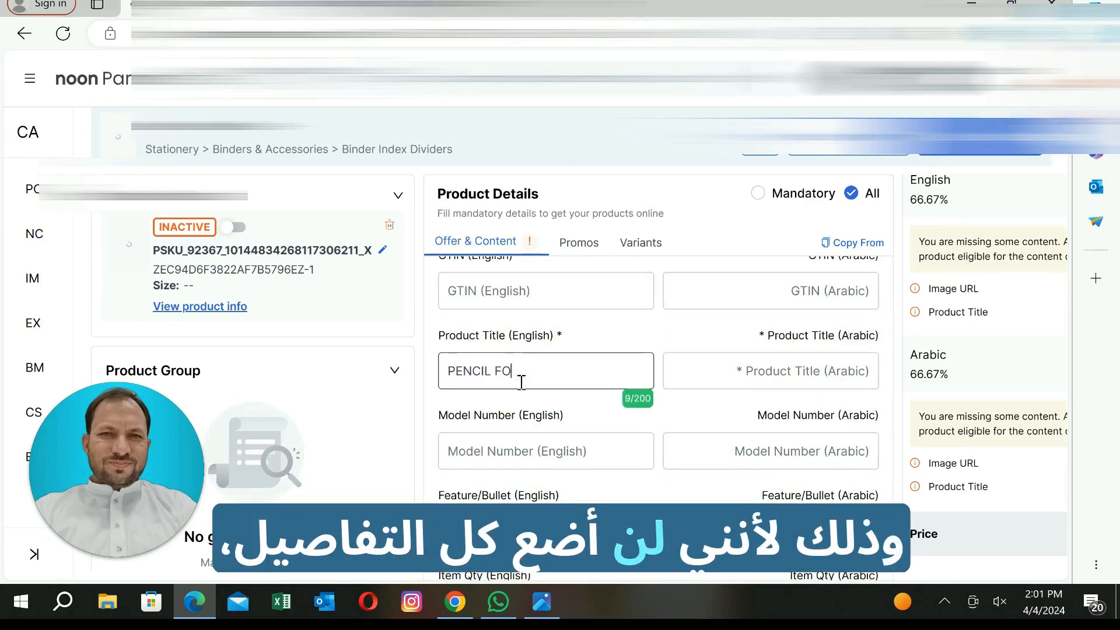
type("R KIDS")
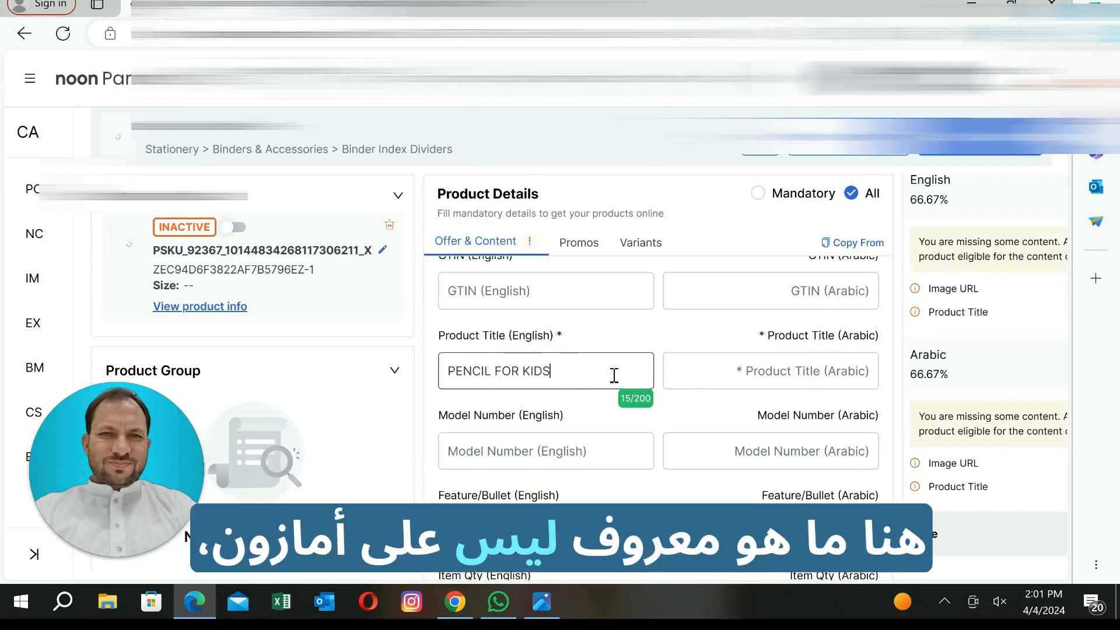
left_click(770, 378)
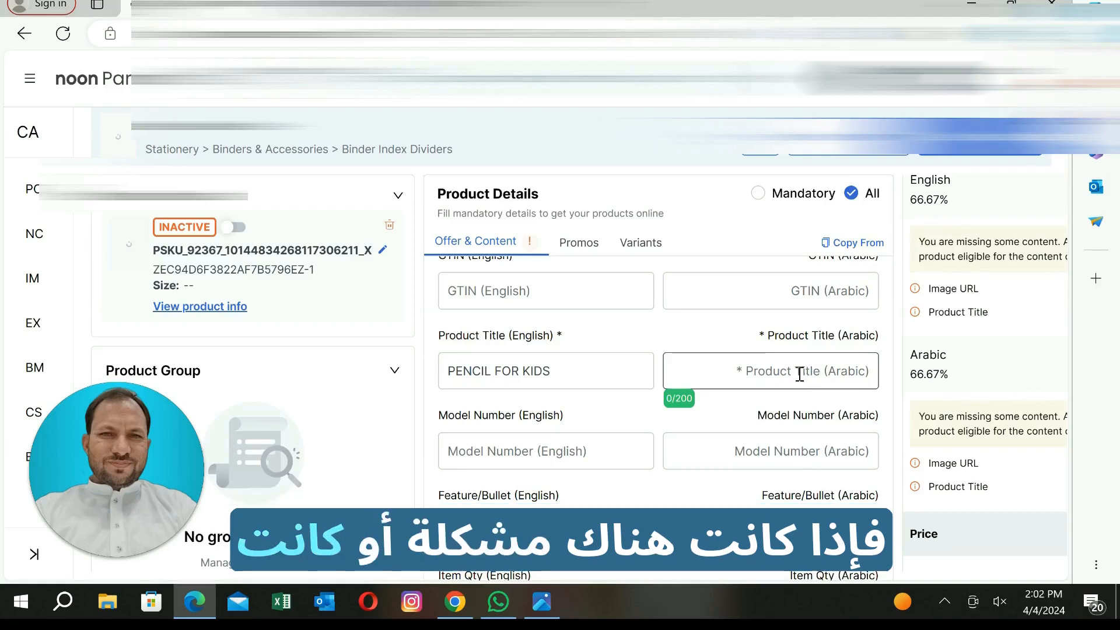
- Review the GTIN, product title and model number fields of the Basic section, leaving the model number empty
scroll(630, 379, "down", 1)
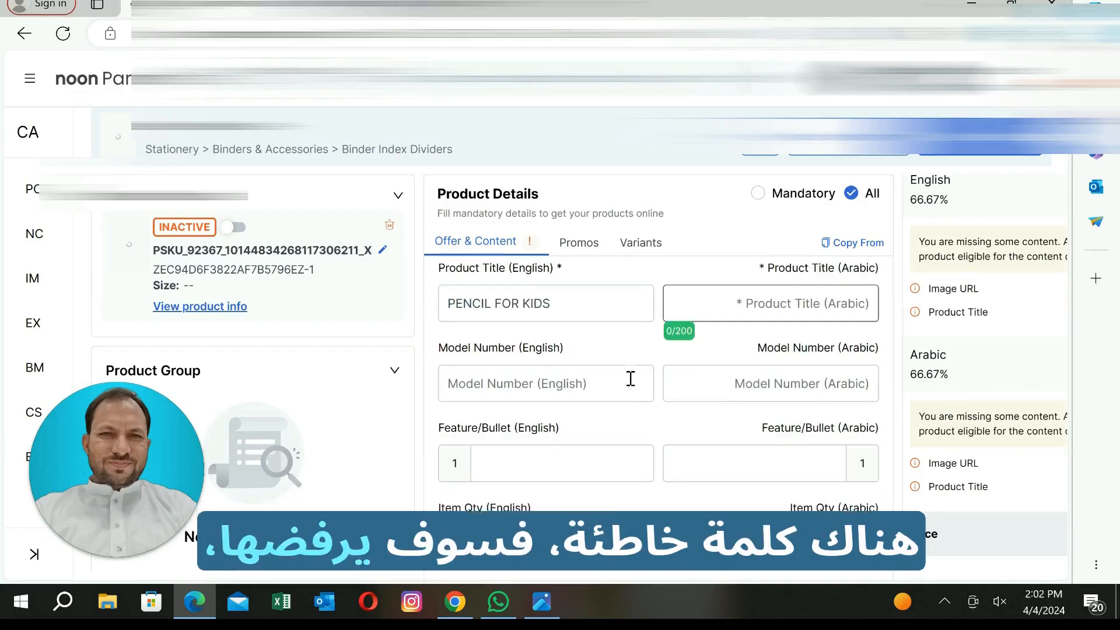
left_click(511, 389)
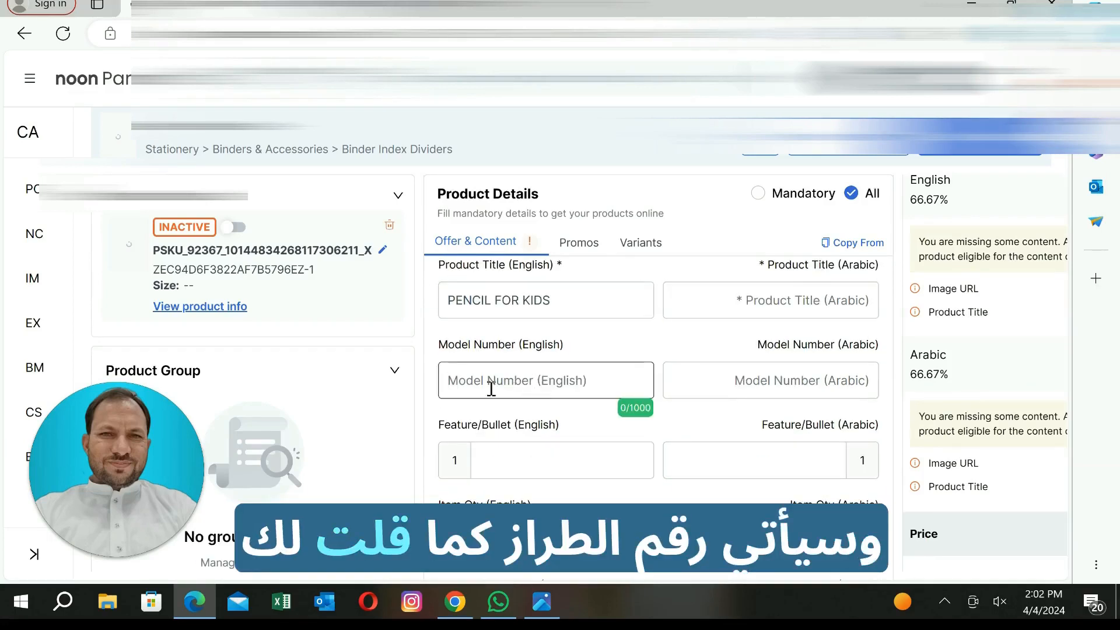
scroll(500, 389, "up", 2)
scroll(500, 389, "up", 1)
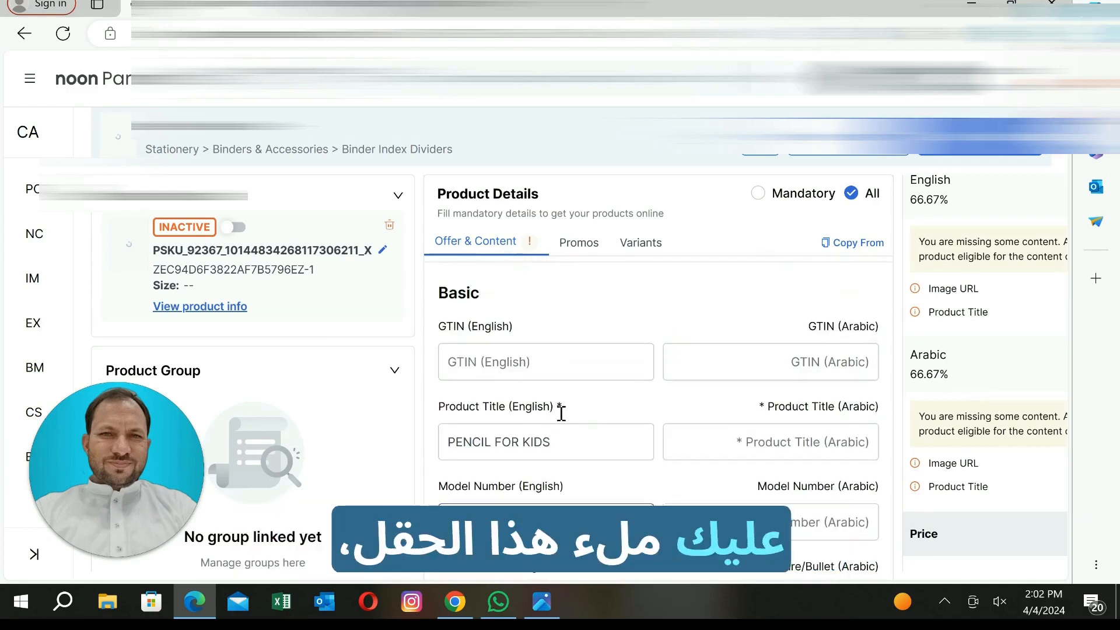
scroll(561, 413, "down", 2)
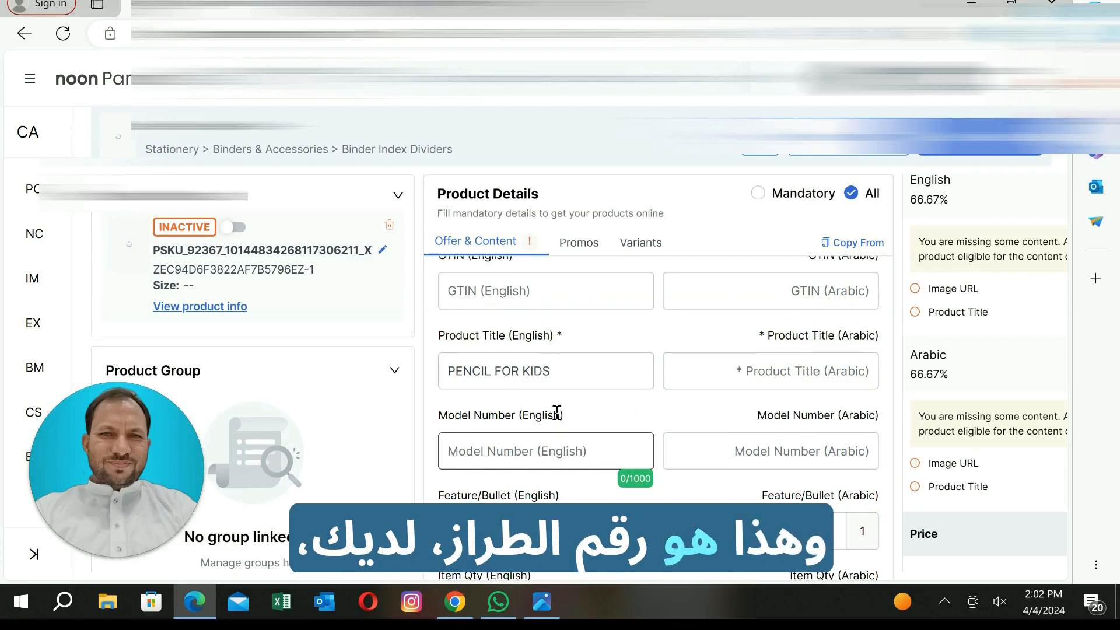
scroll(557, 412, "down", 2)
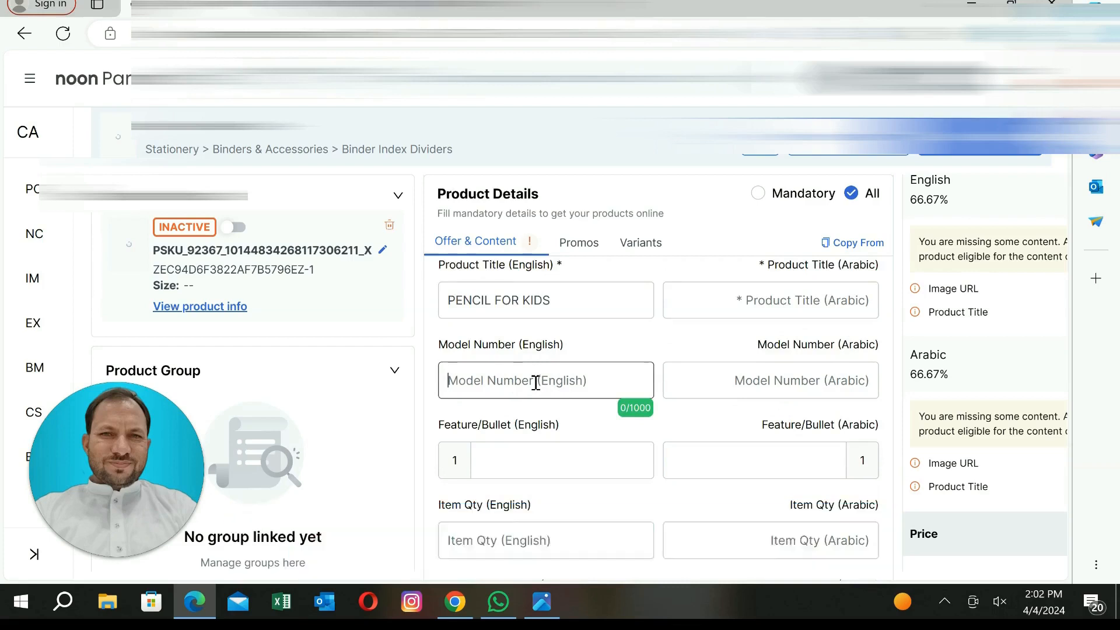
scroll(535, 383, "down", 2)
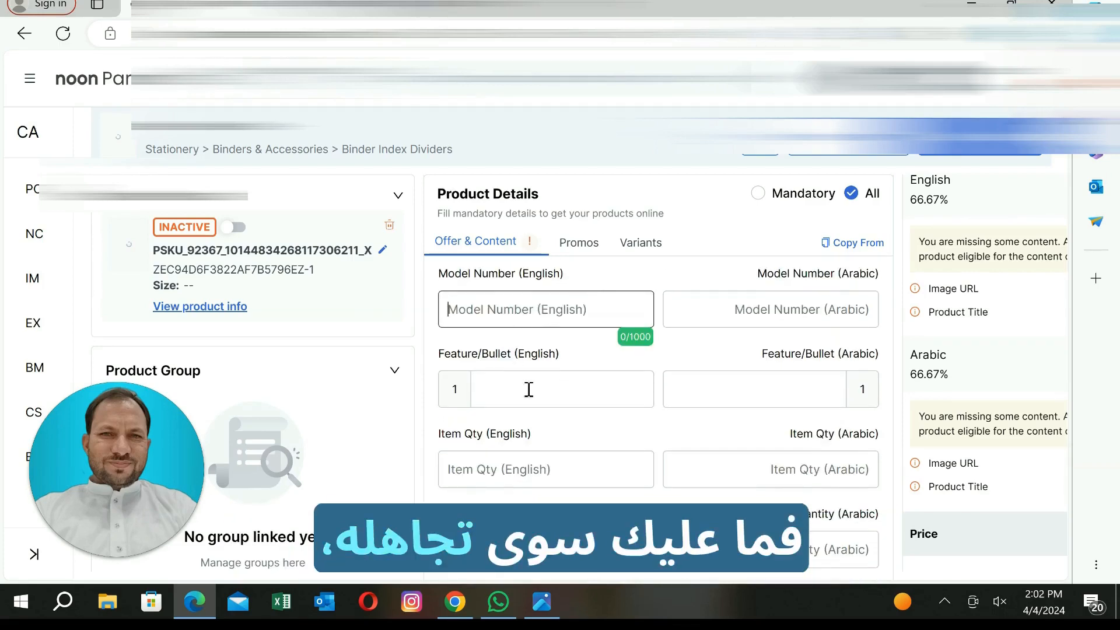
- Enter ABC as the first English feature bullet and add a second English bullet reading DEF
left_click(535, 399)
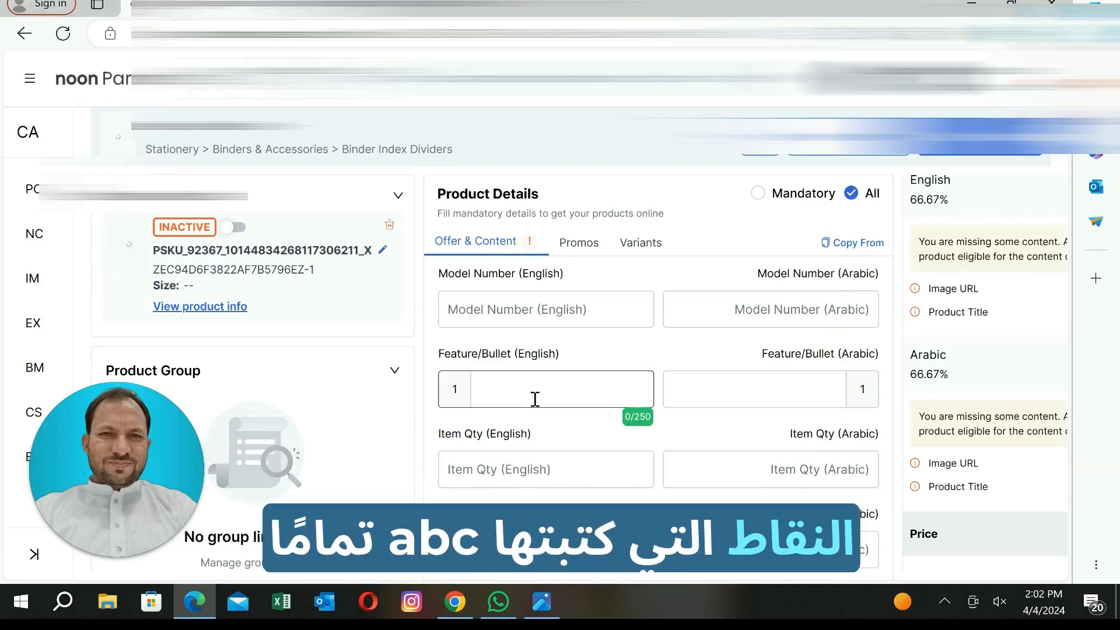
type("ABC")
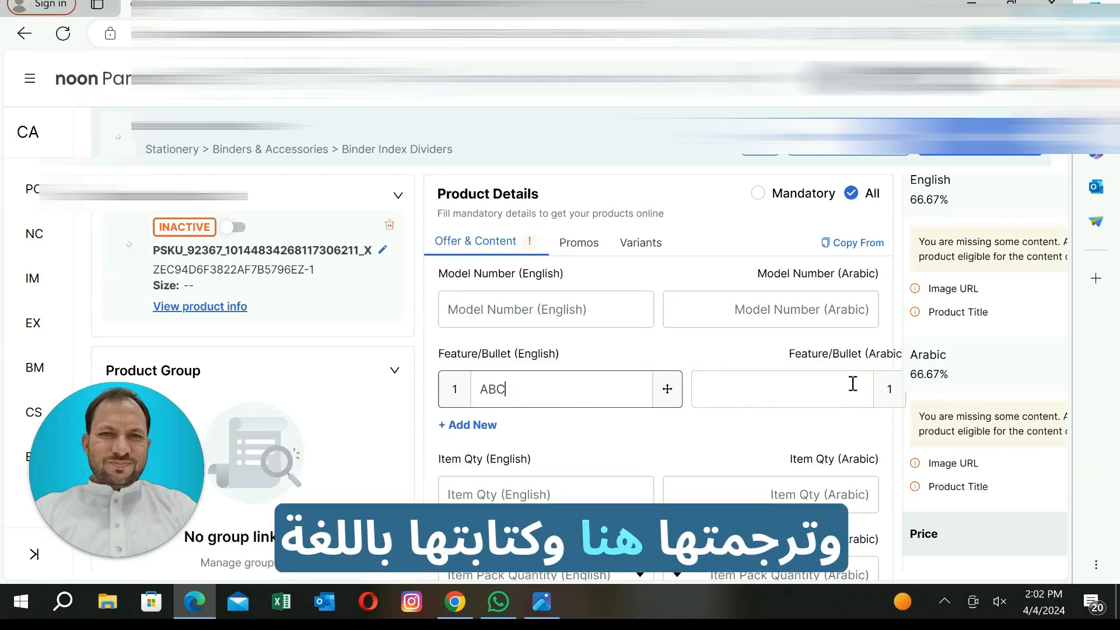
scroll(846, 380, "down", 2)
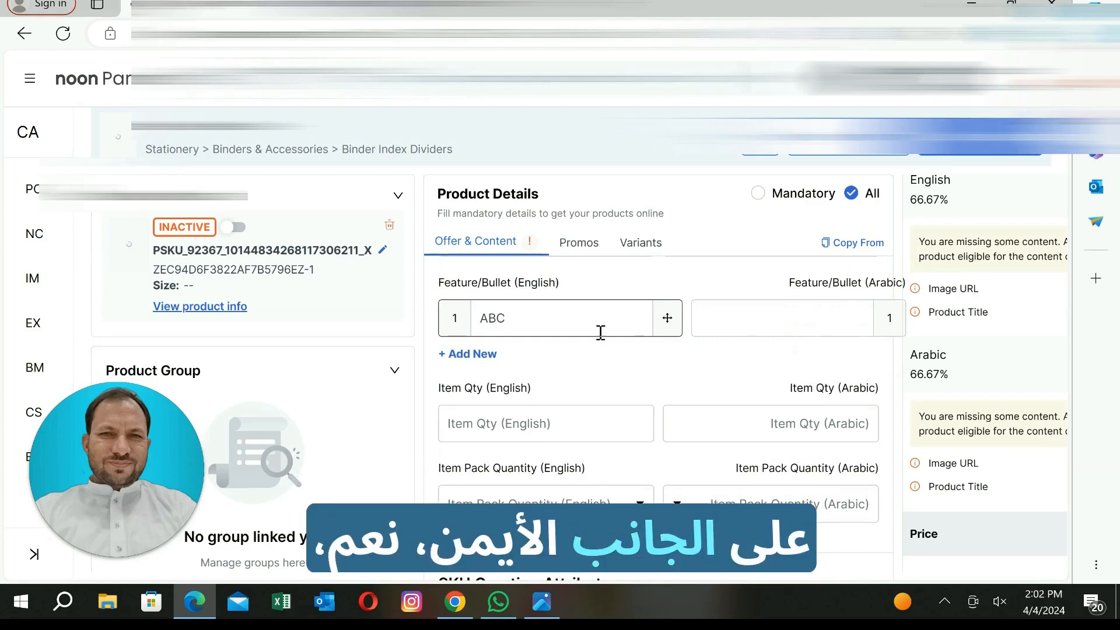
scroll(740, 336, "down", 2)
scroll(608, 373, "up", 4)
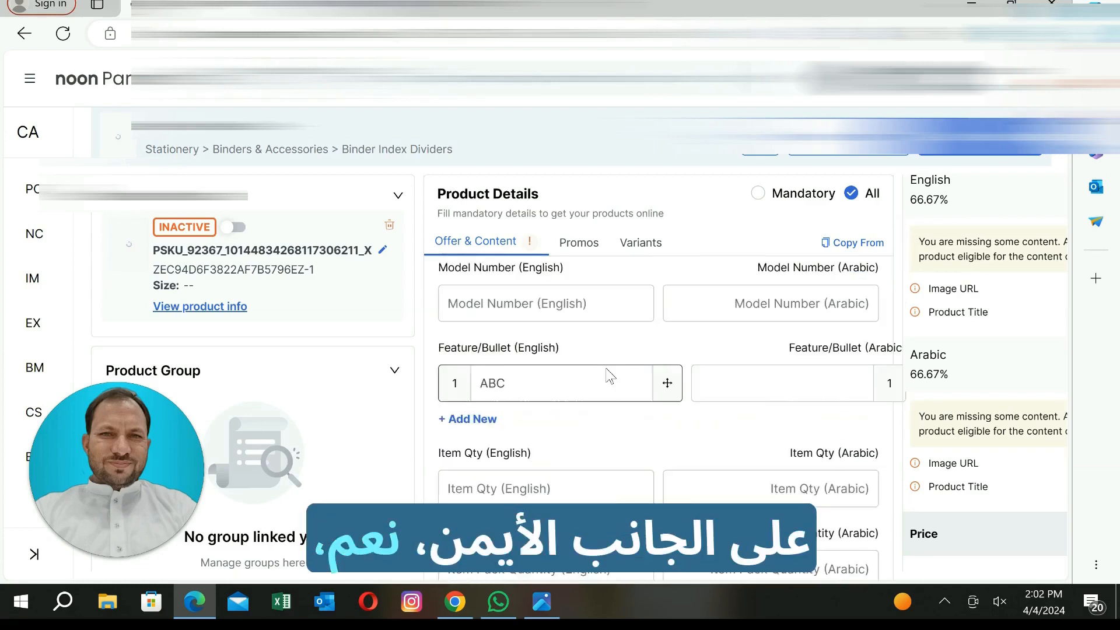
left_click(479, 430)
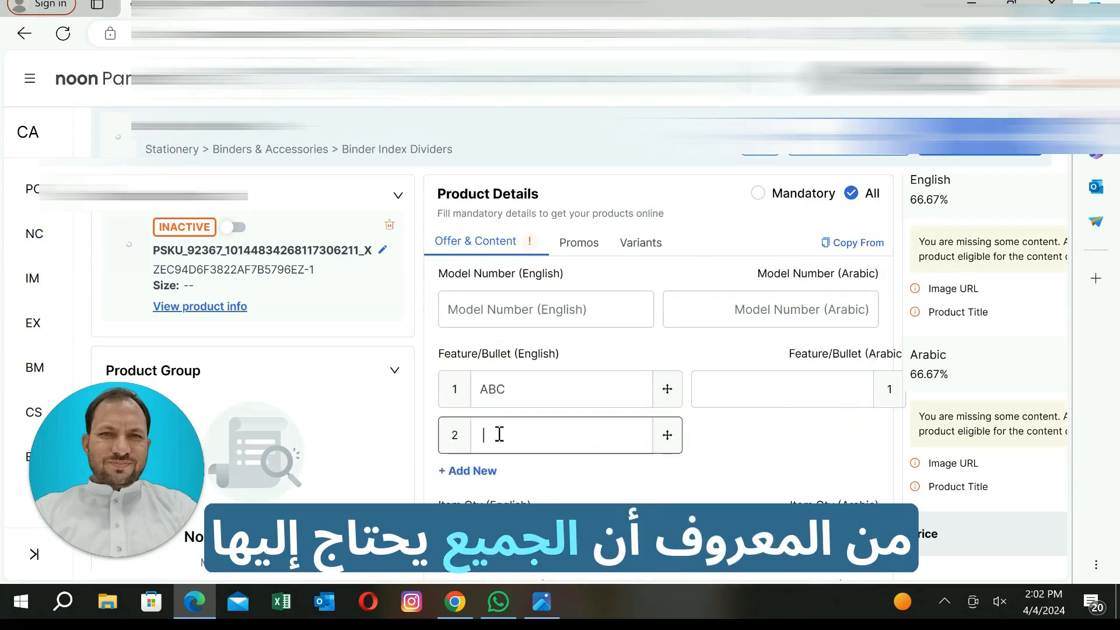
type("DEF")
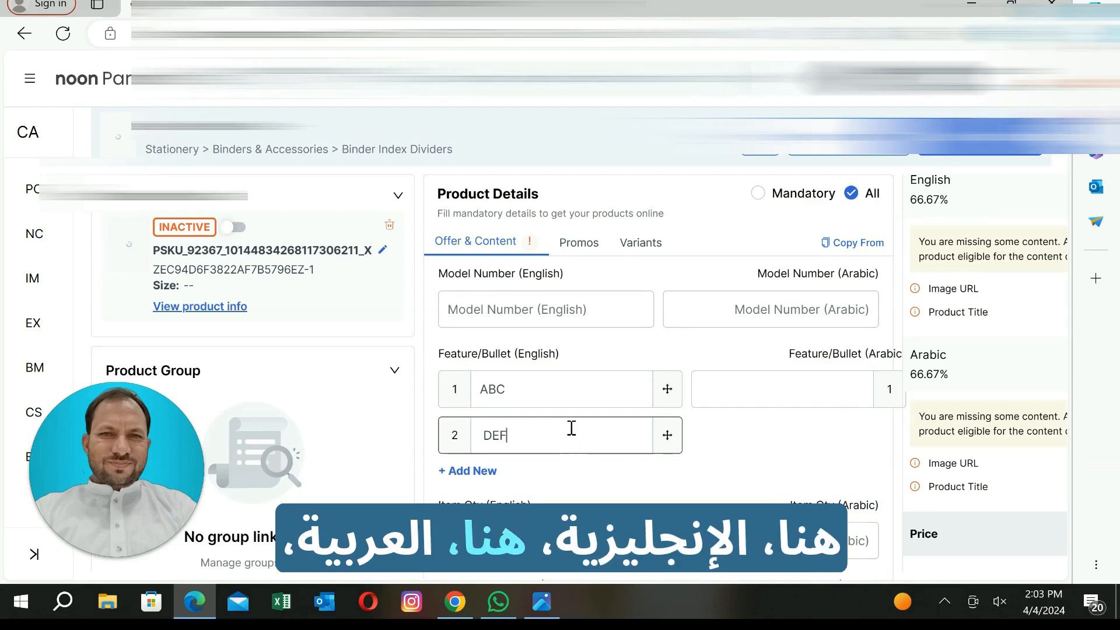
- Check the item quantity and item pack quantity fields, and select New as the English item condition under SKU Creation Attributes
scroll(570, 430, "down", 2)
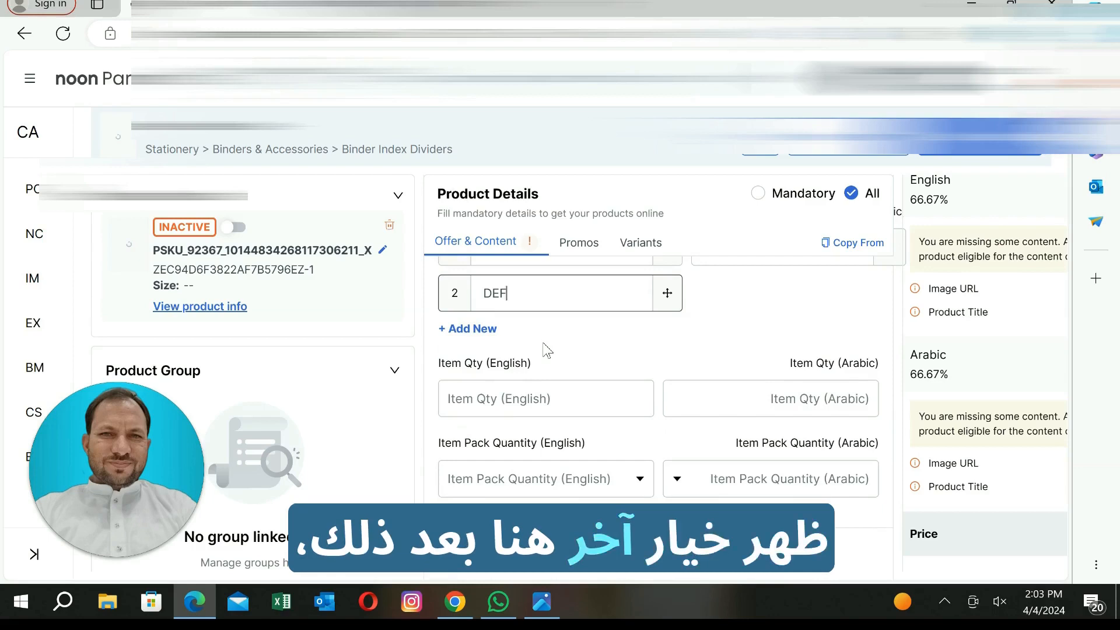
scroll(545, 362, "down", 1)
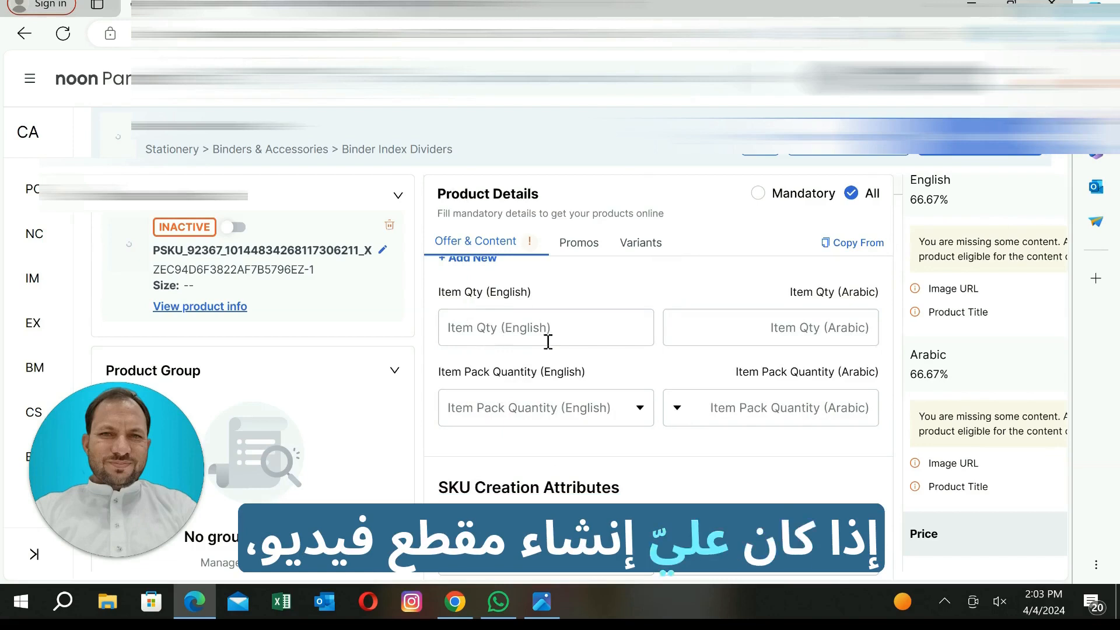
scroll(546, 350, "up", 1)
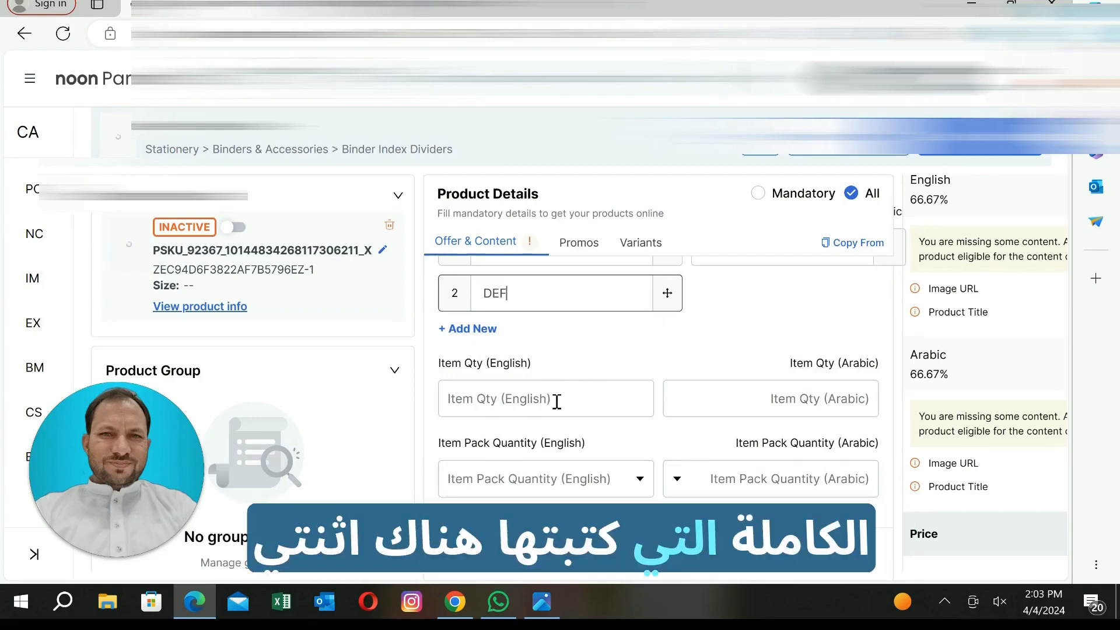
scroll(566, 392, "down", 1)
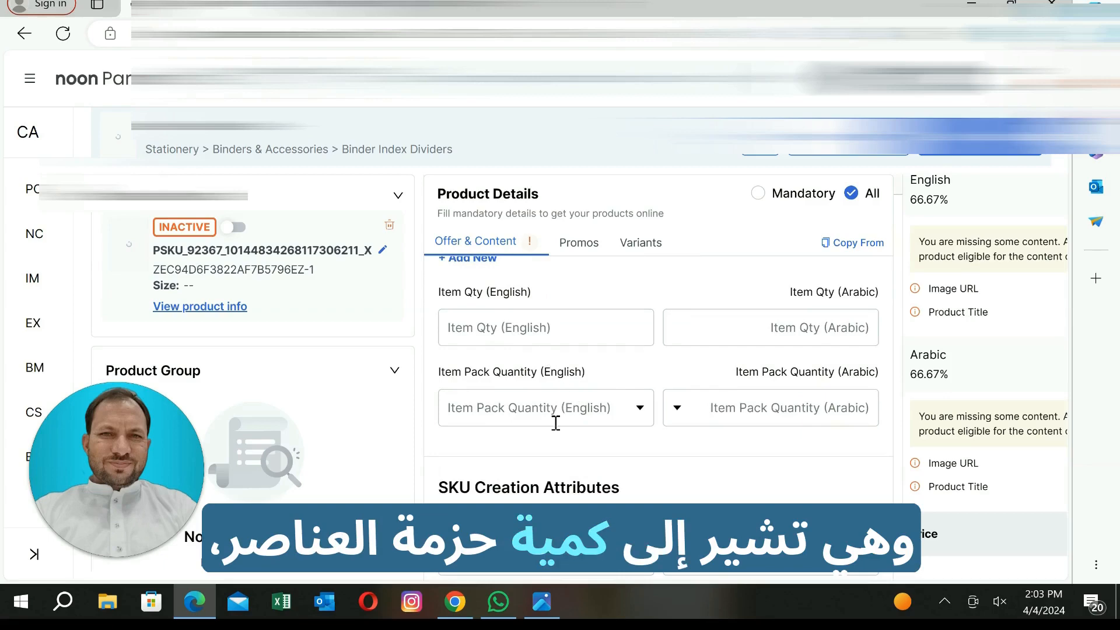
scroll(557, 414, "down", 1)
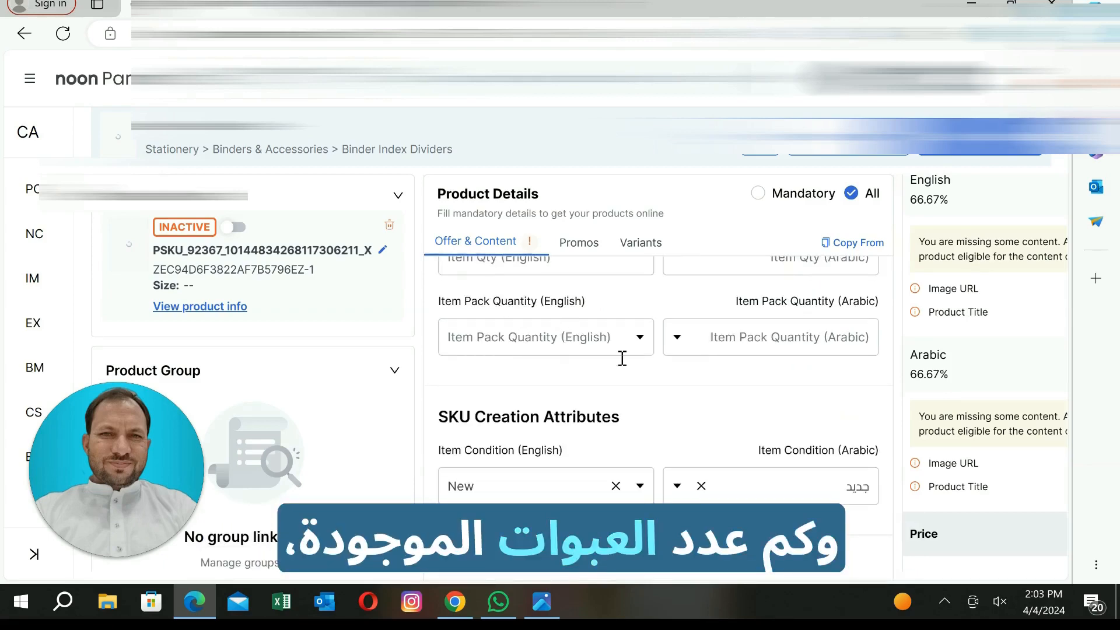
scroll(636, 350, "down", 1)
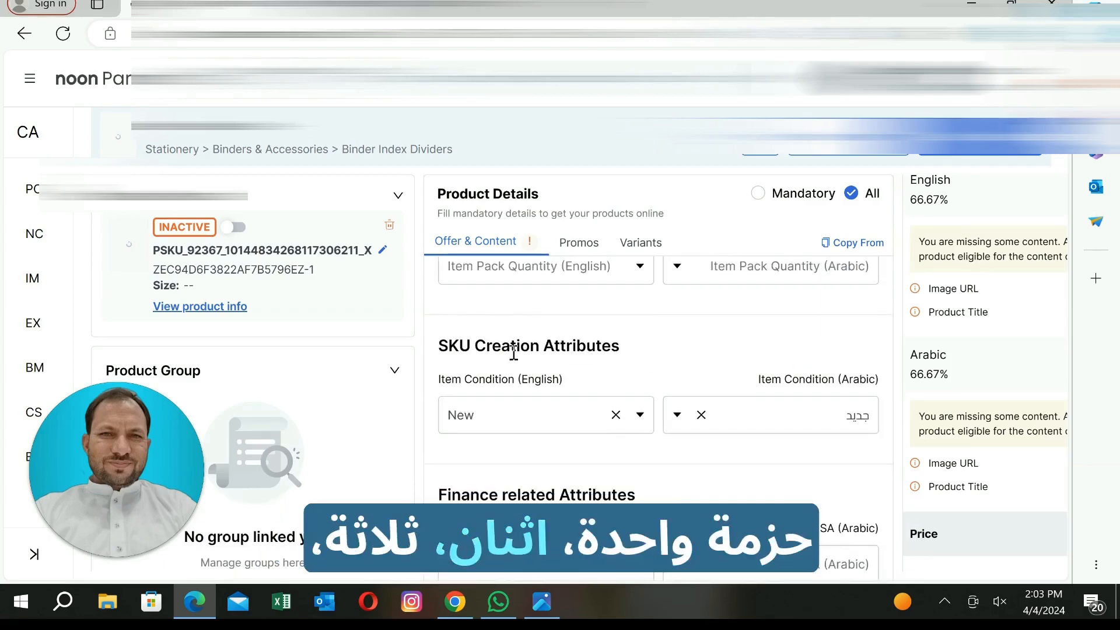
scroll(548, 327, "down", 1)
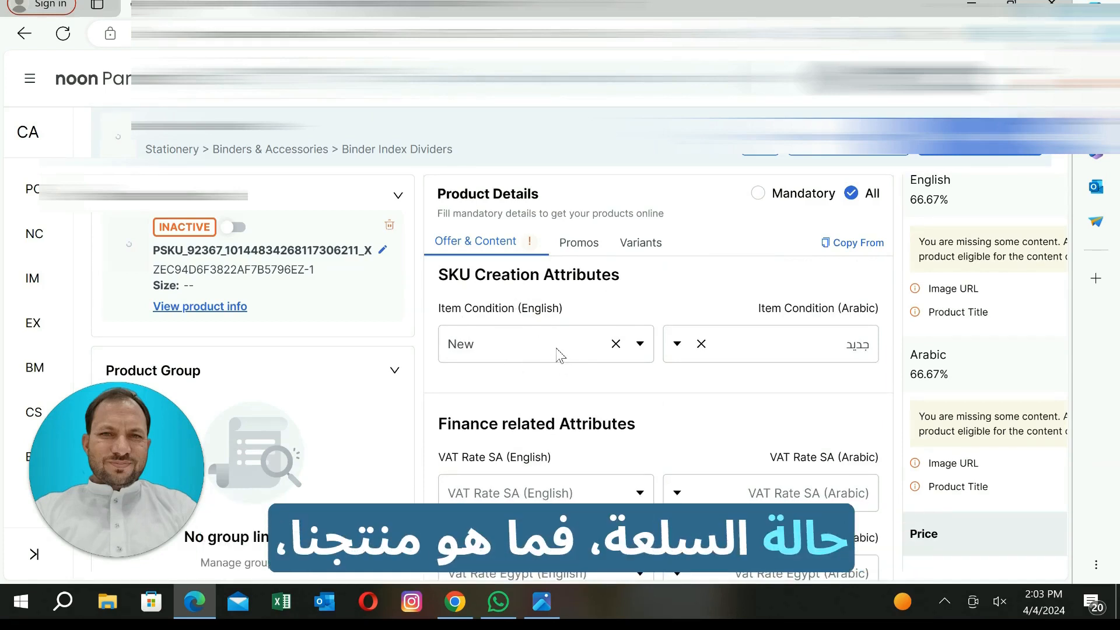
left_click(641, 353)
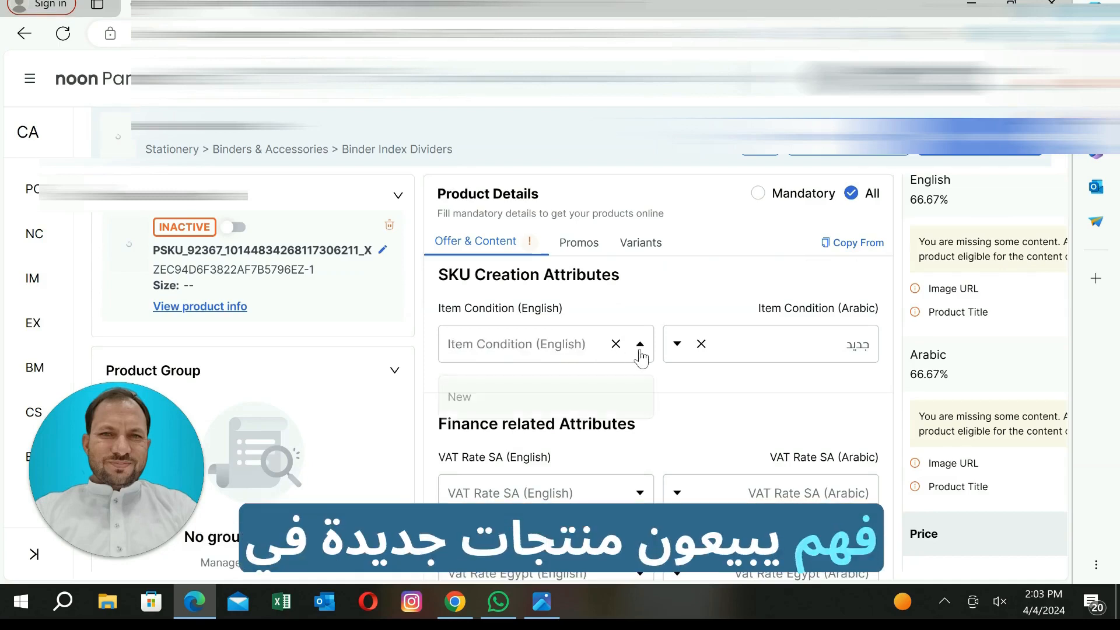
left_click(569, 390)
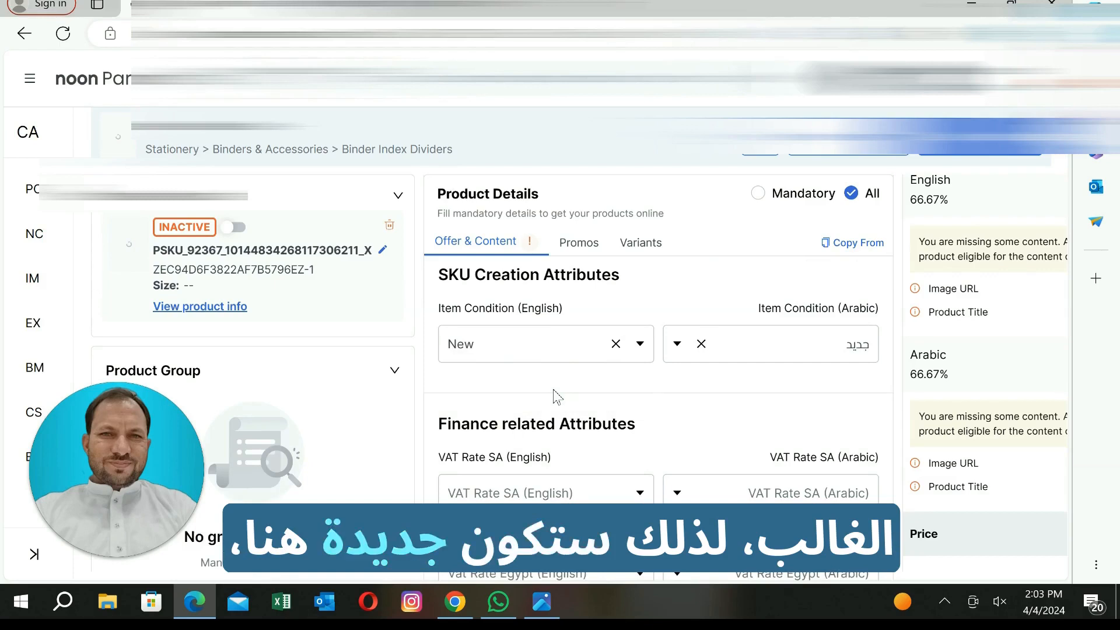
- Examine the SA, Egypt and AE VAT rate fields under Finance related Attributes
scroll(540, 389, "down", 1)
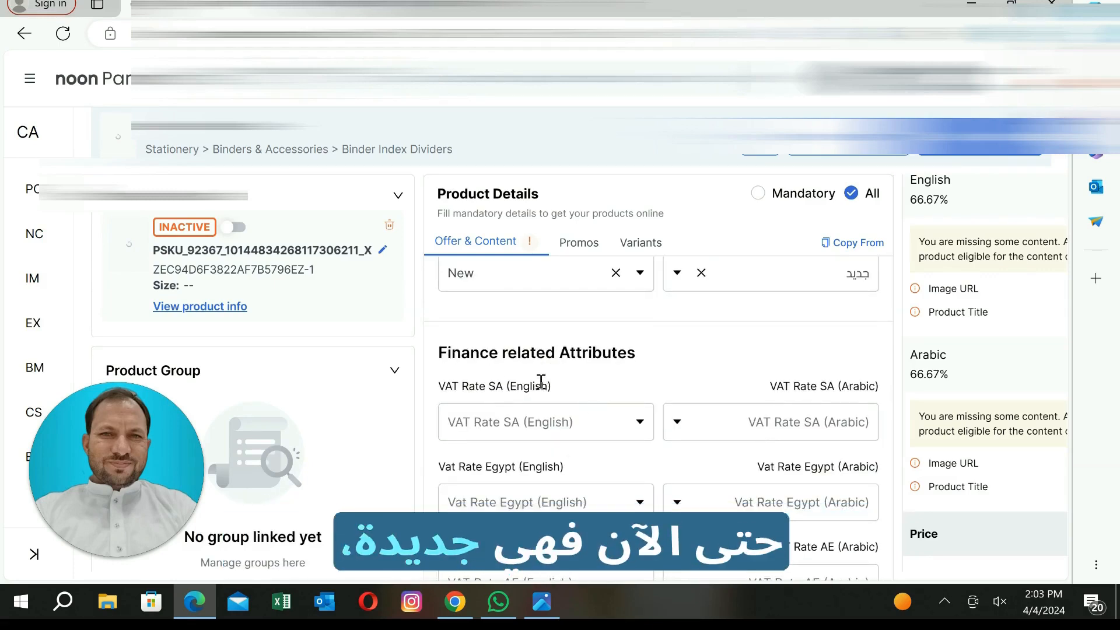
scroll(536, 378, "down", 1)
scroll(522, 368, "up", 1)
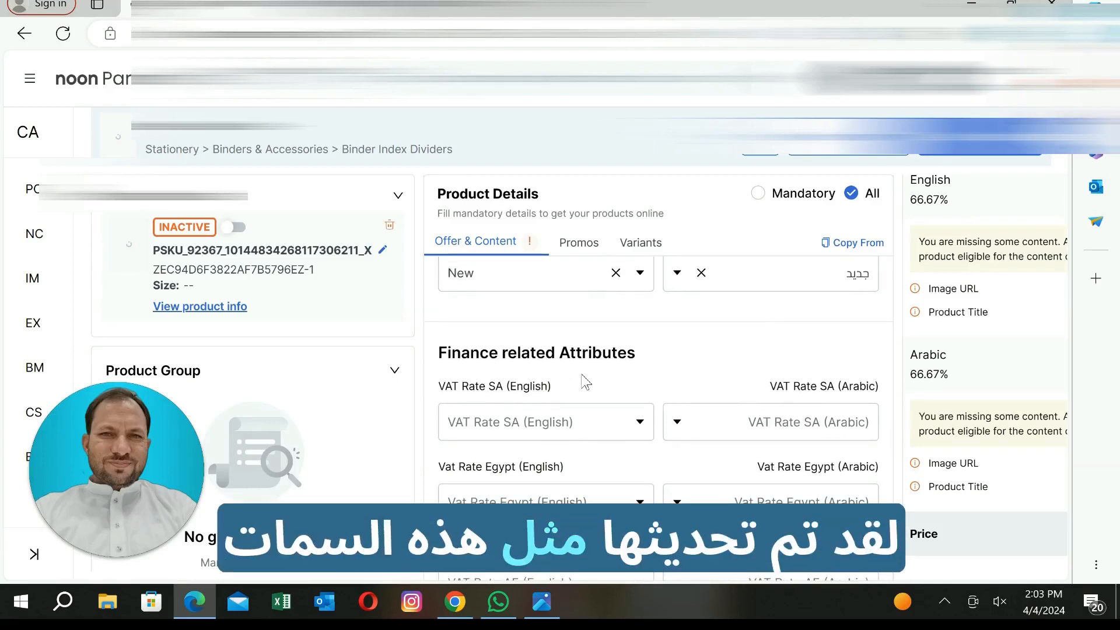
scroll(574, 368, "down", 1)
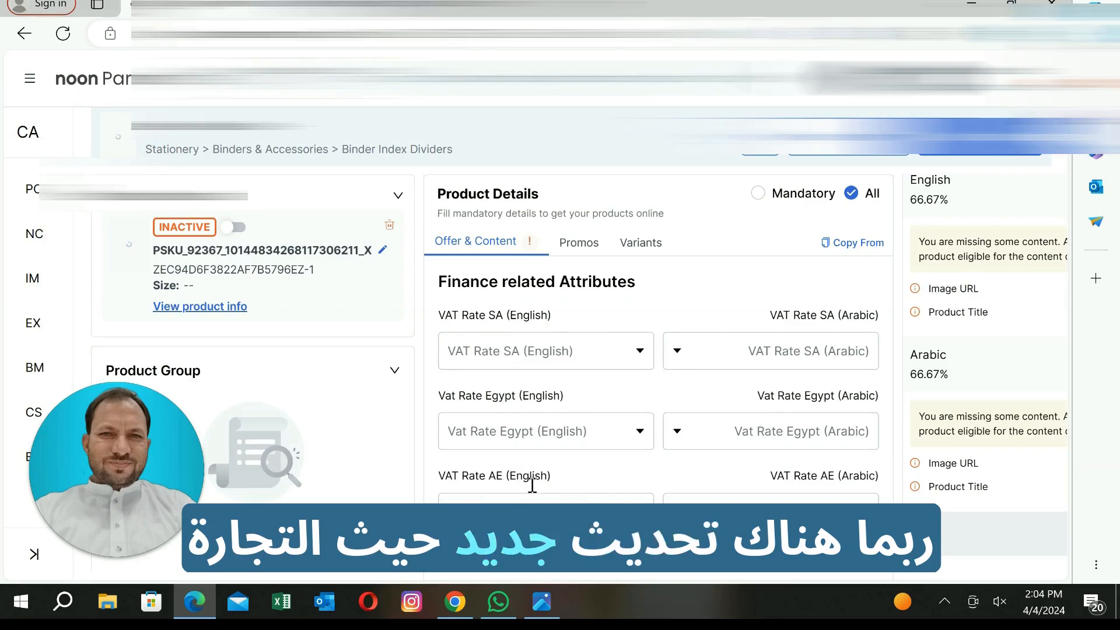
scroll(543, 467, "down", 1)
scroll(519, 455, "up", 1)
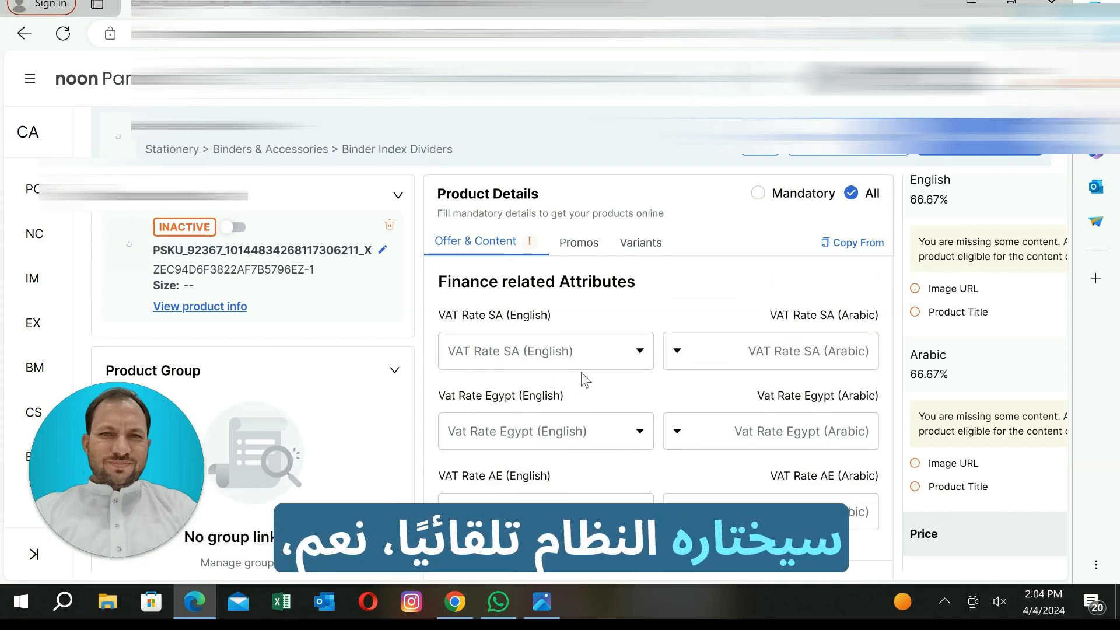
- Set the English country of origin in the Product Detail section to China
scroll(583, 383, "down", 3)
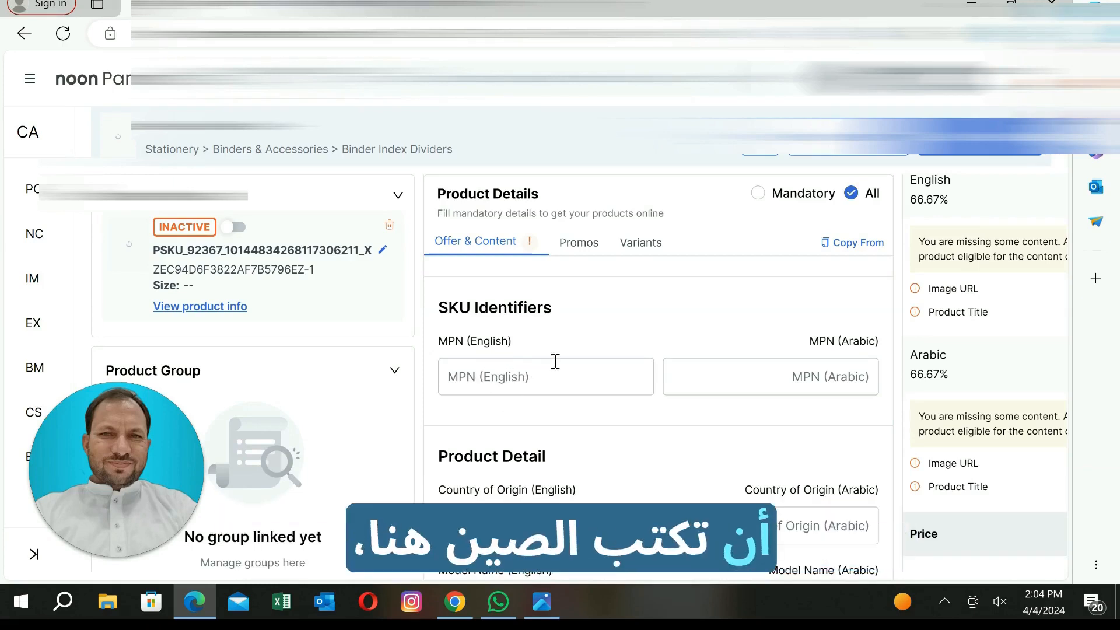
scroll(587, 353, "down", 1)
scroll(592, 348, "down", 1)
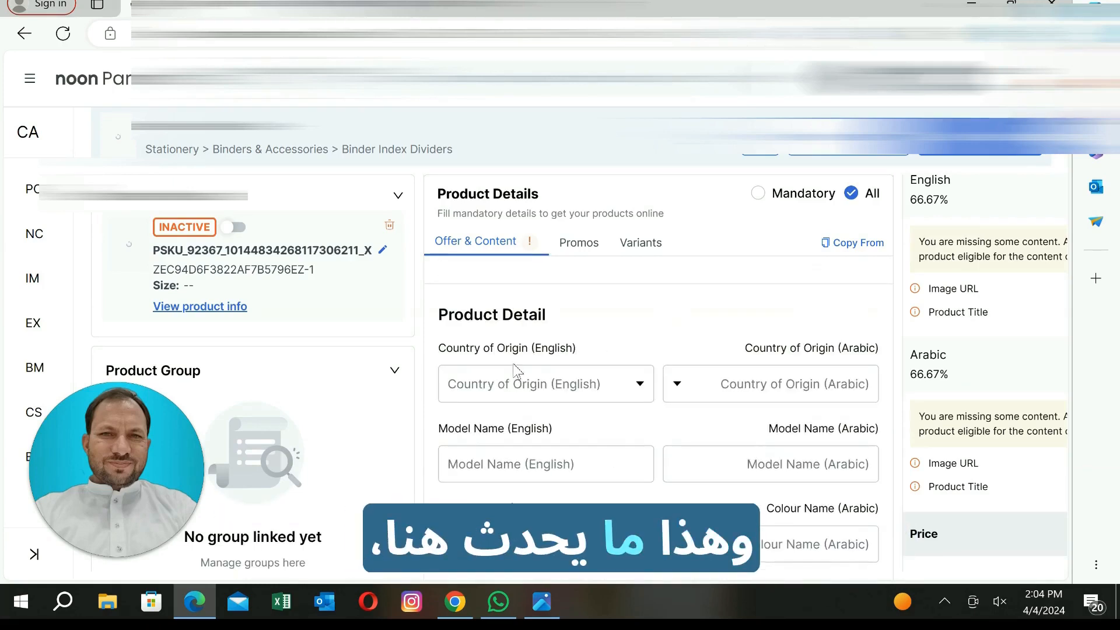
left_click(533, 388)
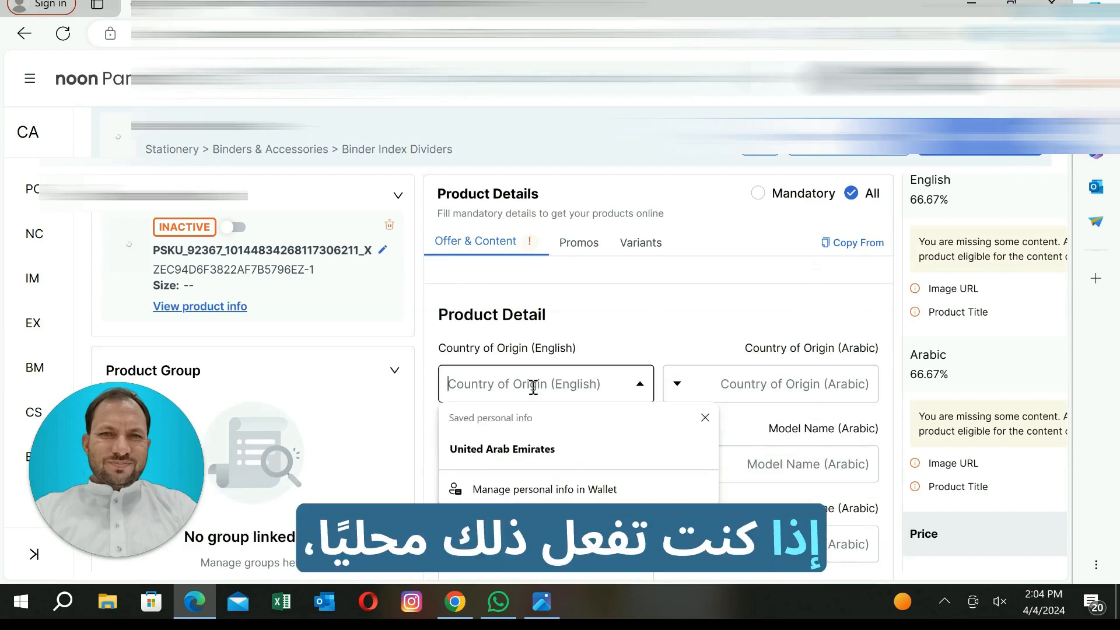
type("CH")
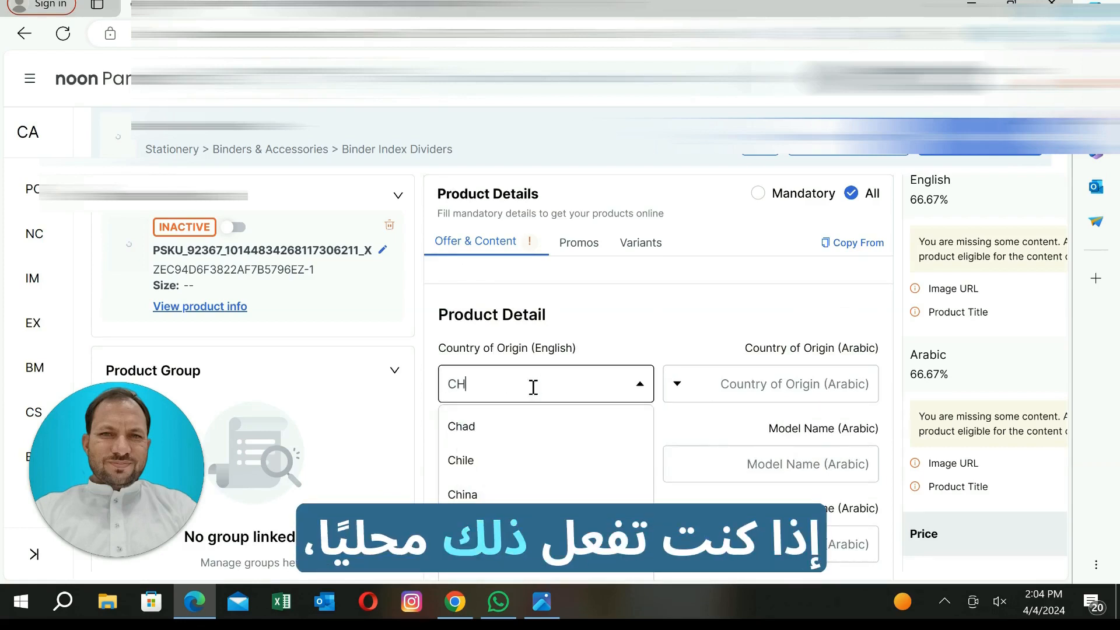
type("INA")
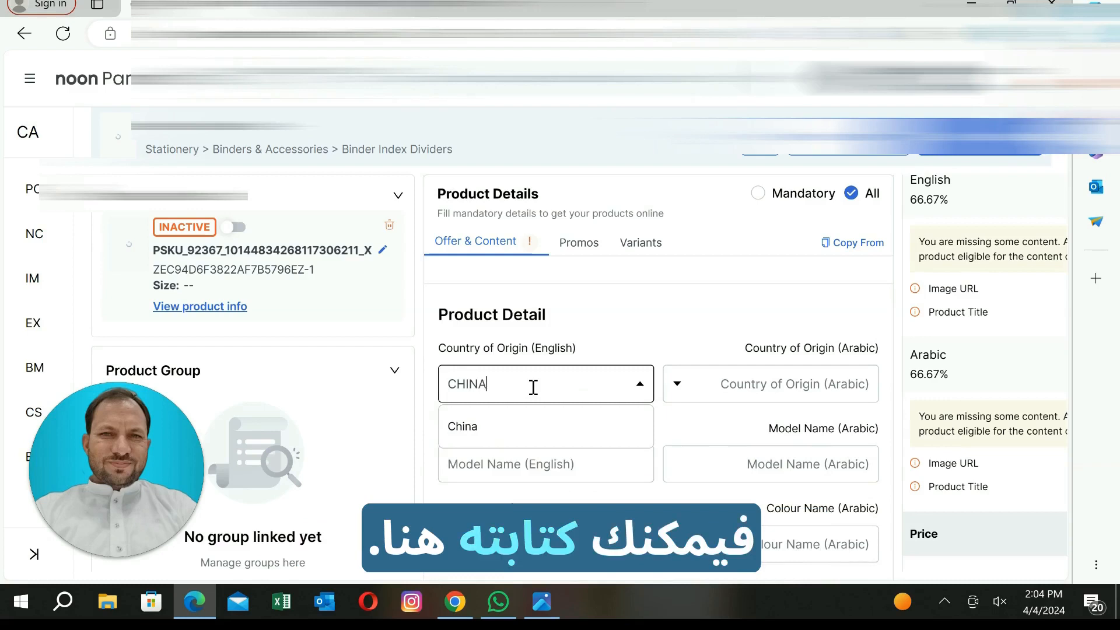
left_click(509, 431)
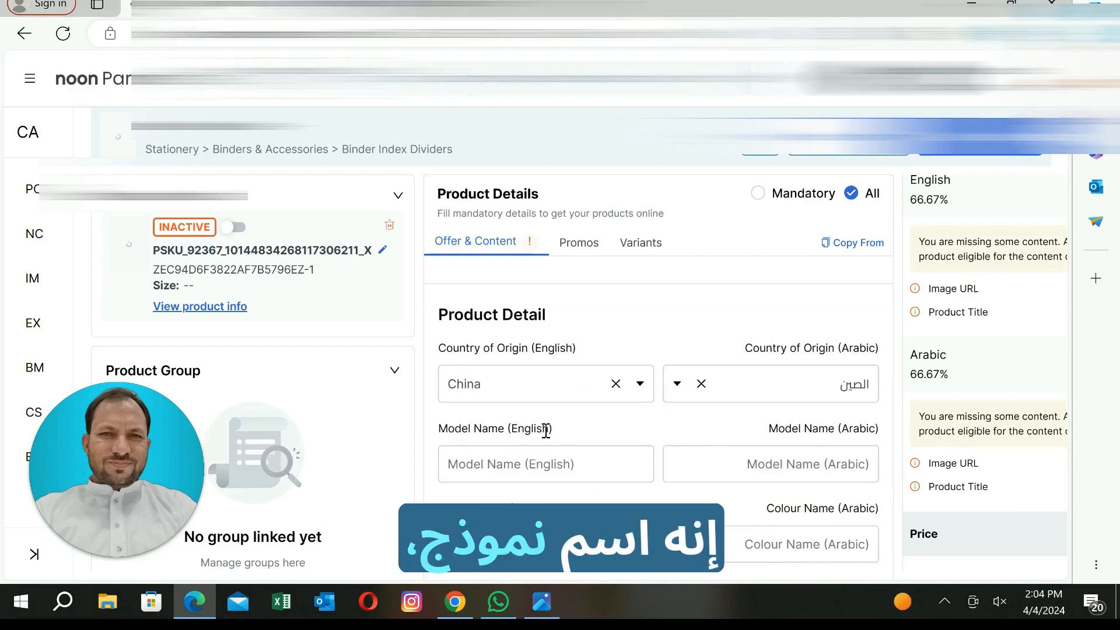
- Leave the model name empty and enter WHITE as the English colour name
scroll(553, 448, "down", 1)
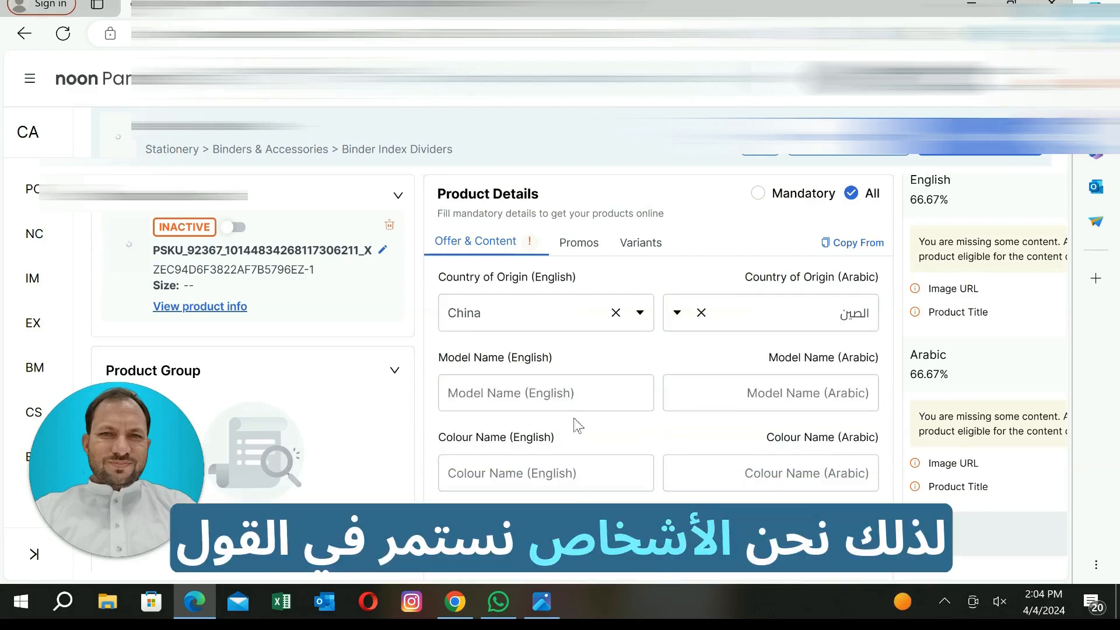
left_click(502, 393)
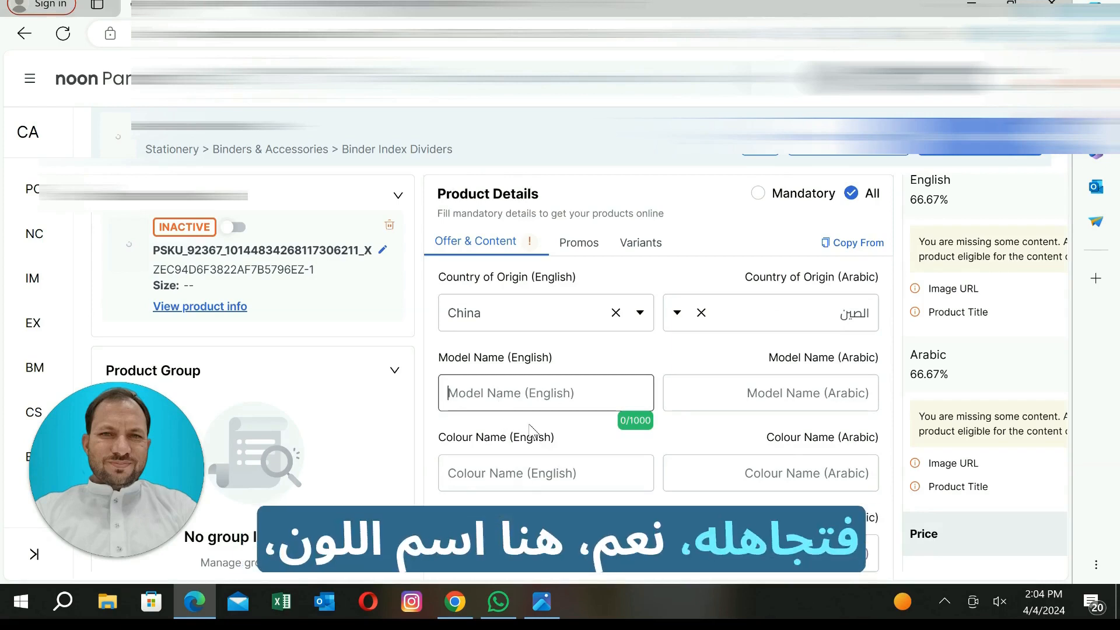
scroll(451, 455, "down", 1)
scroll(451, 456, "down", 1)
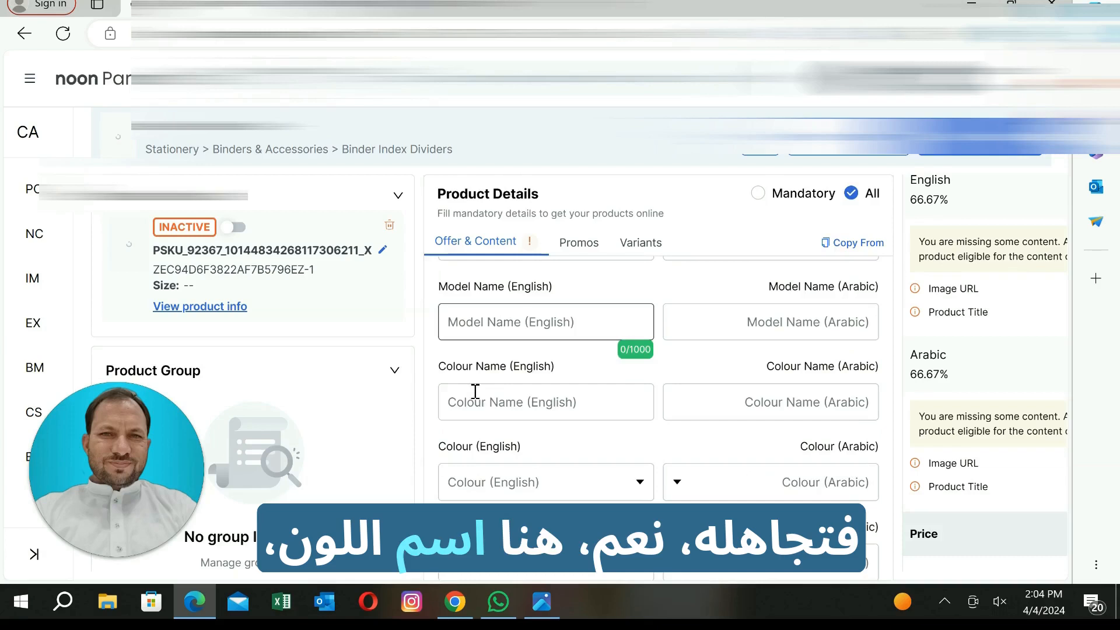
left_click(518, 409)
type("WHITE")
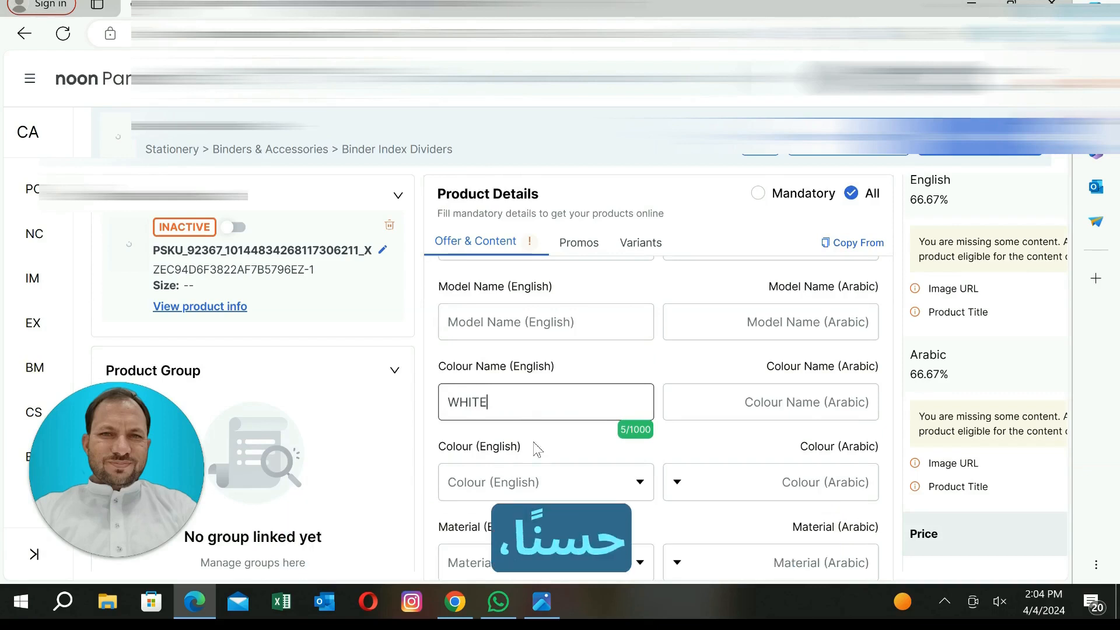
- Leave the colour field empty and set the English material to Bamboo in the Product Detail section
scroll(532, 450, "down", 1)
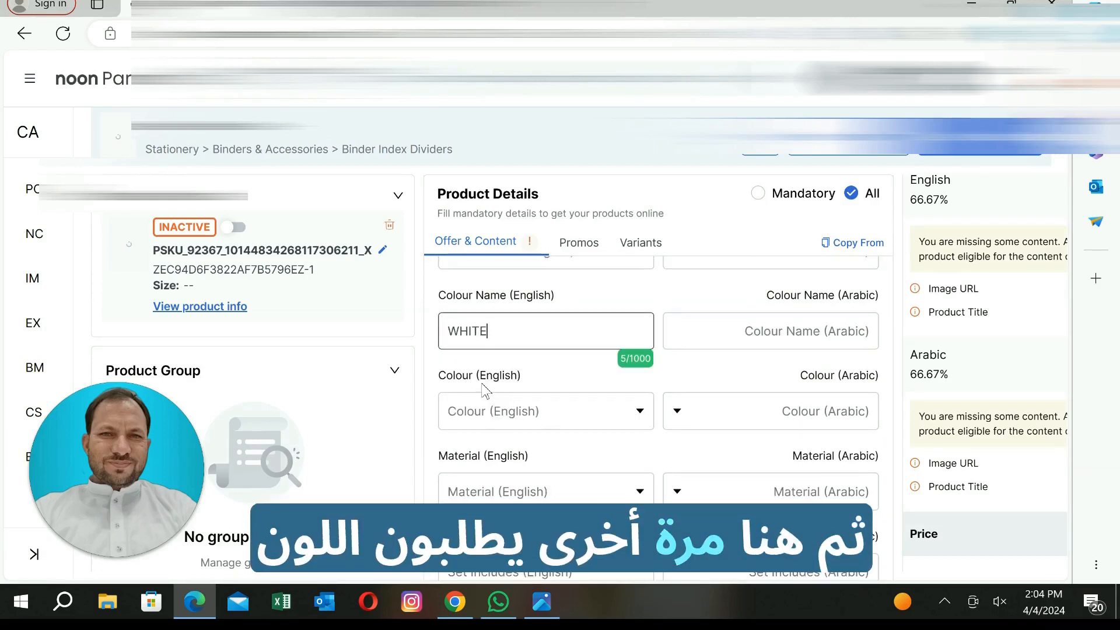
scroll(507, 423, "down", 1)
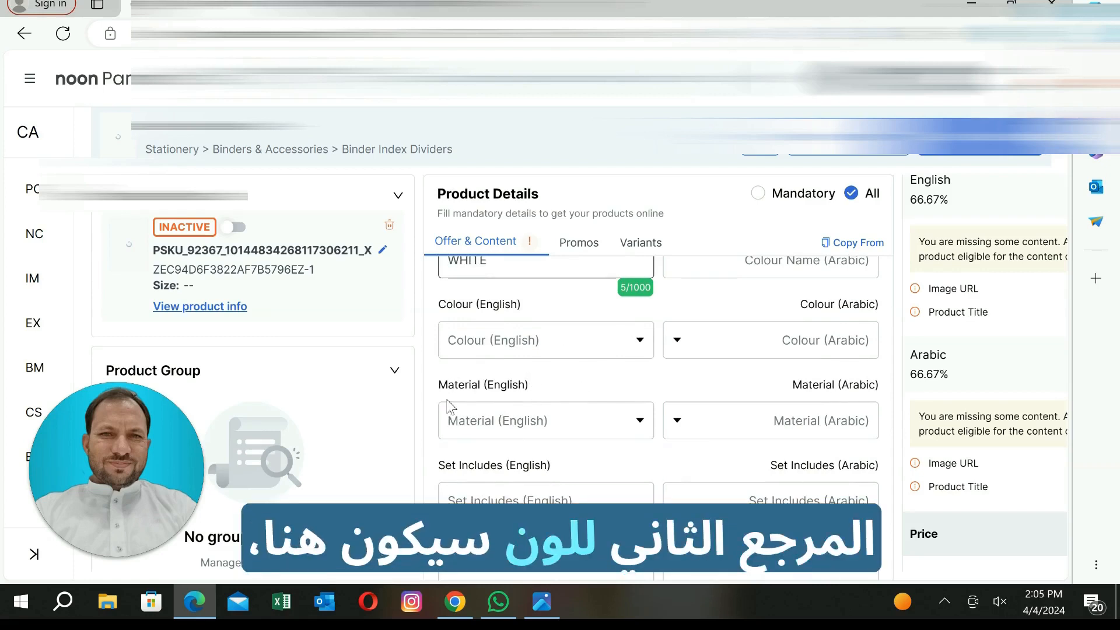
scroll(574, 417, "down", 1)
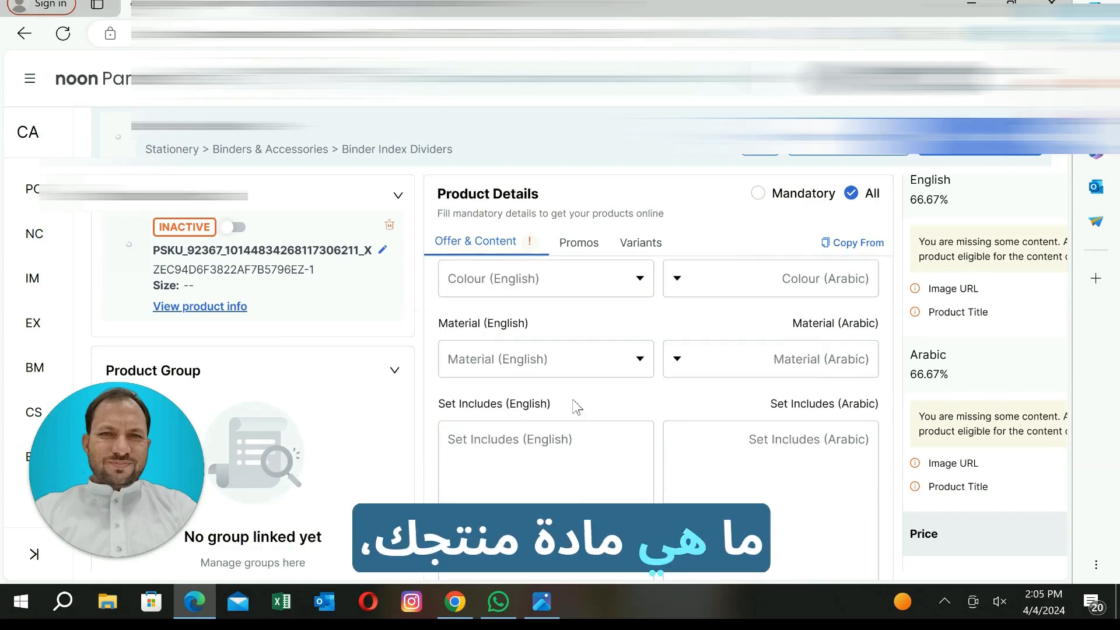
left_click(601, 350)
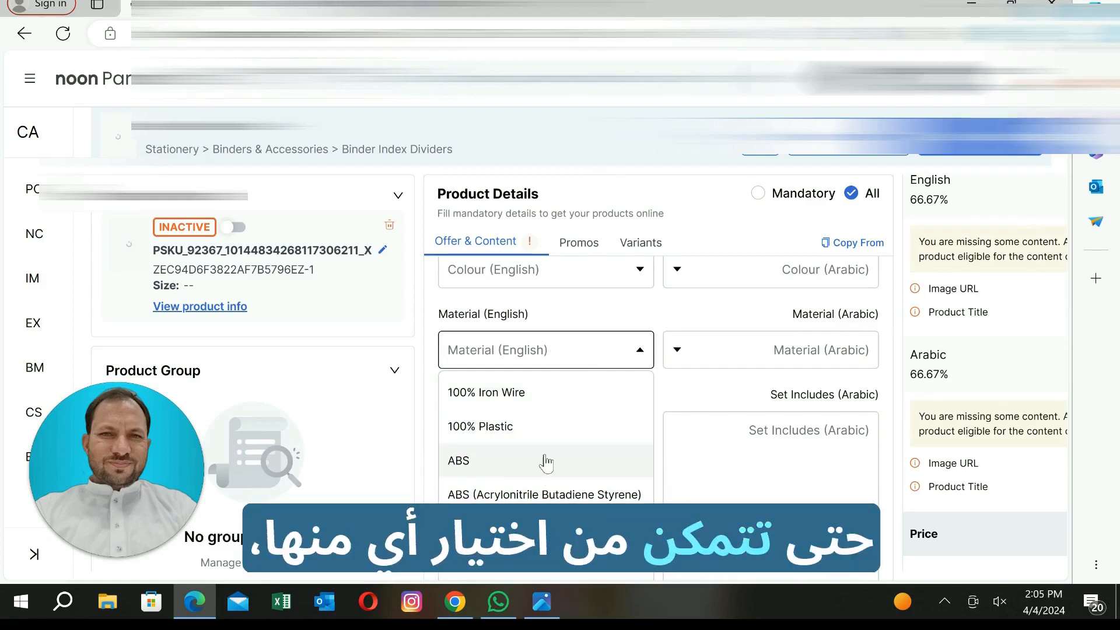
scroll(524, 454, "down", 4)
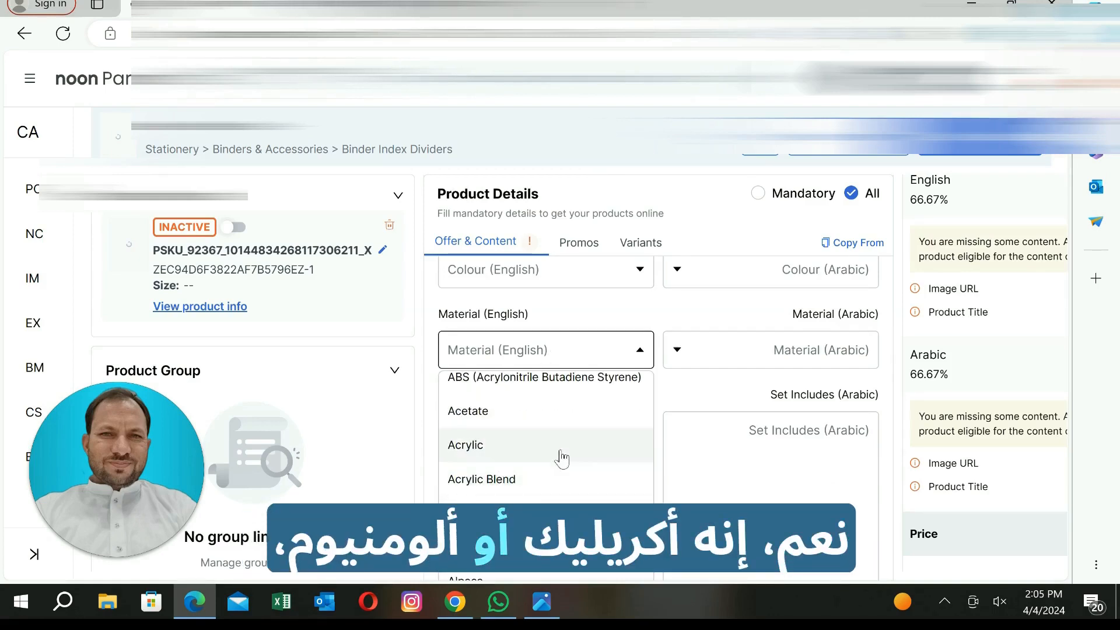
scroll(534, 450, "down", 3)
scroll(544, 467, "down", 2)
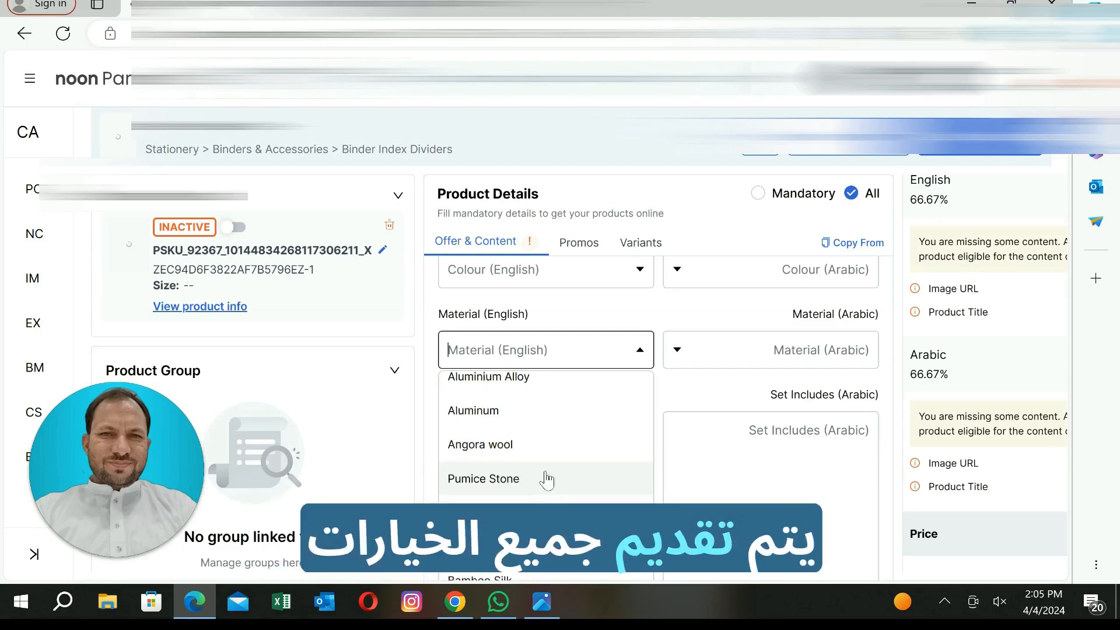
scroll(557, 460, "down", 4)
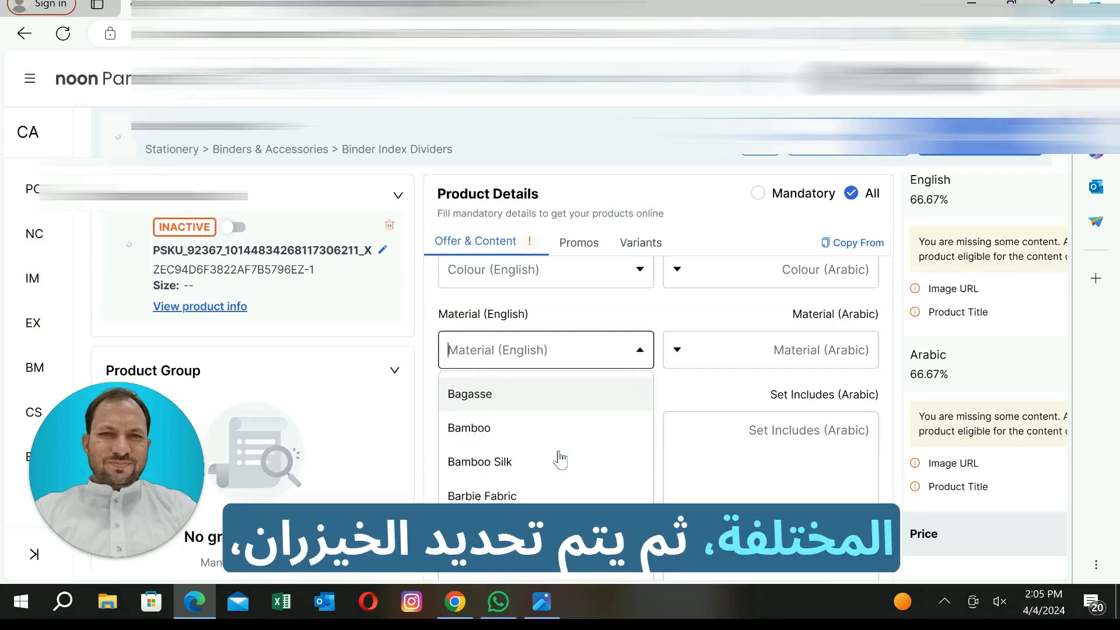
left_click(521, 429)
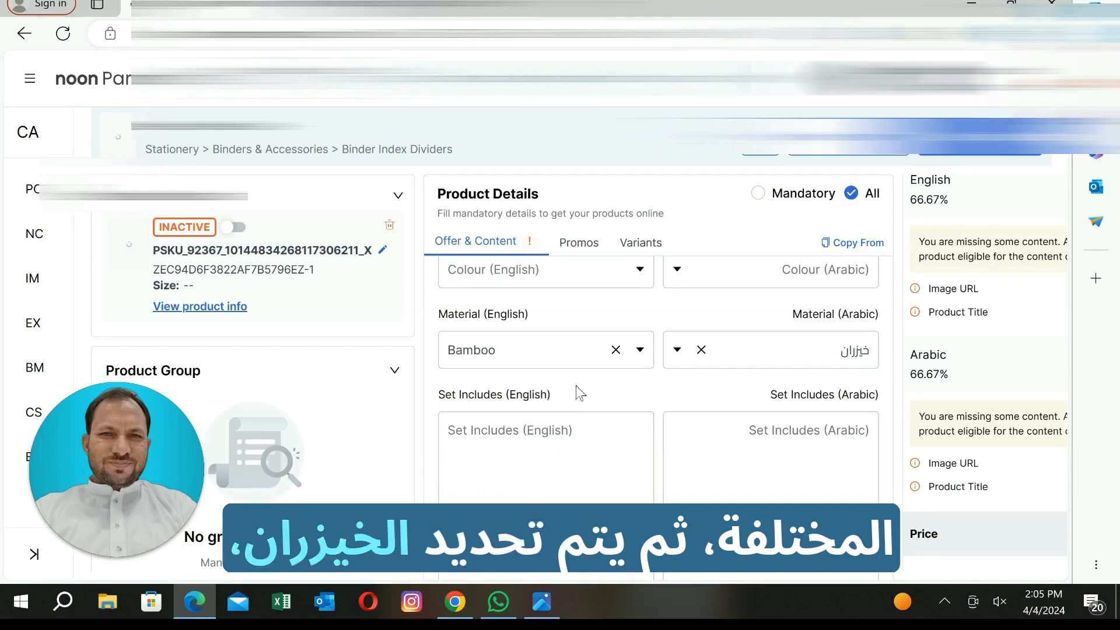
- Examine the optional Set Includes, Ink Colour Family, Pen Material, Point or Nib Type and Refillable fields
scroll(577, 394, "down", 1)
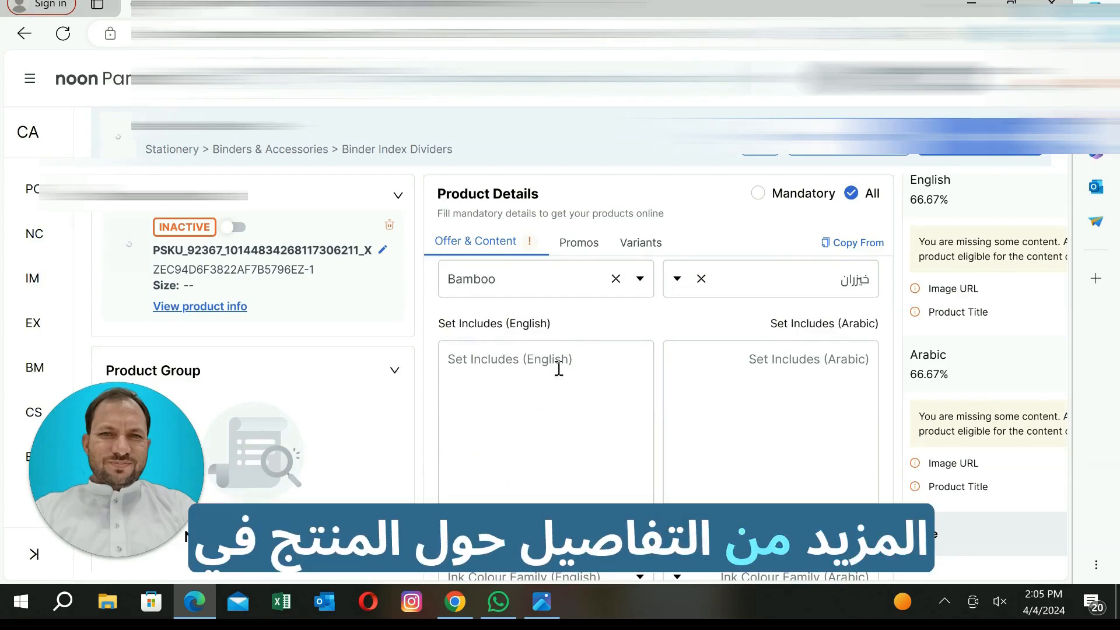
scroll(559, 369, "down", 3)
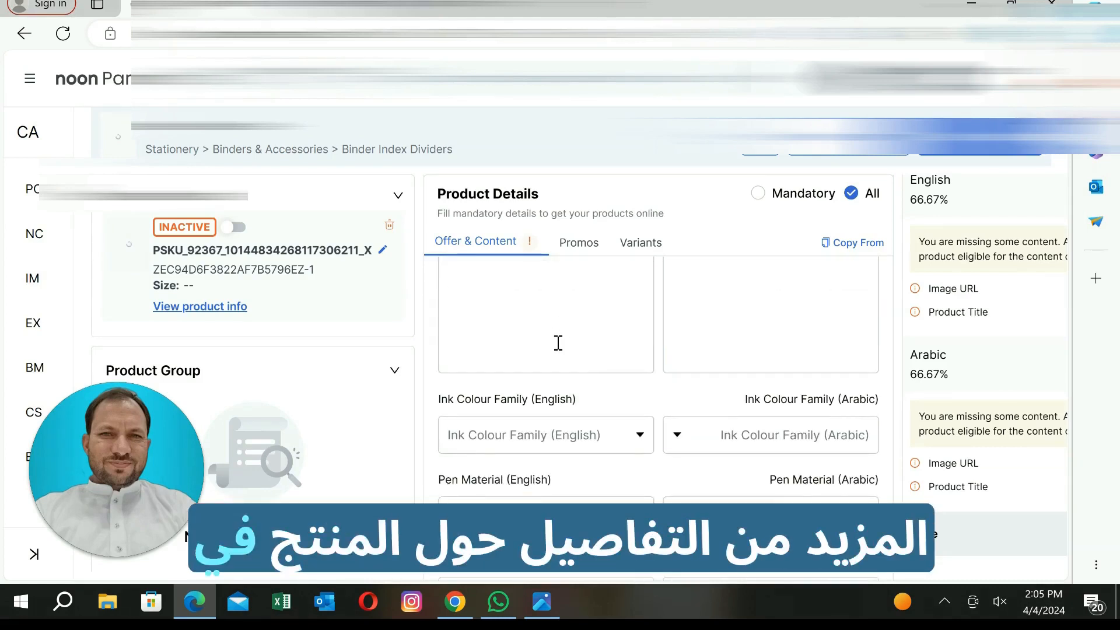
scroll(555, 345, "down", 2)
scroll(533, 360, "up", 1)
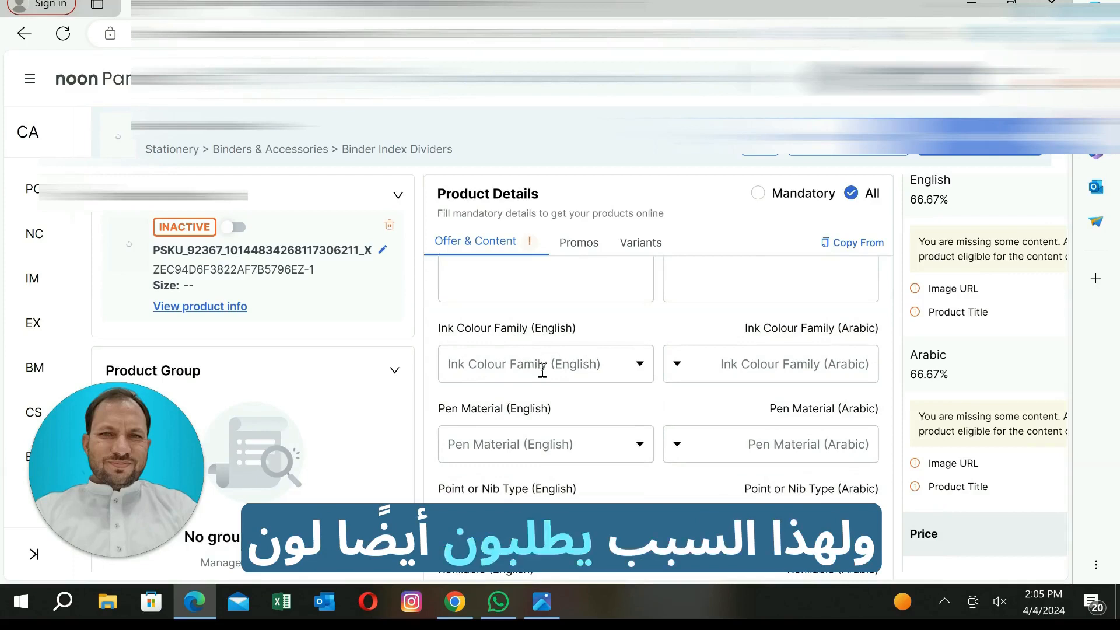
scroll(540, 356, "down", 2)
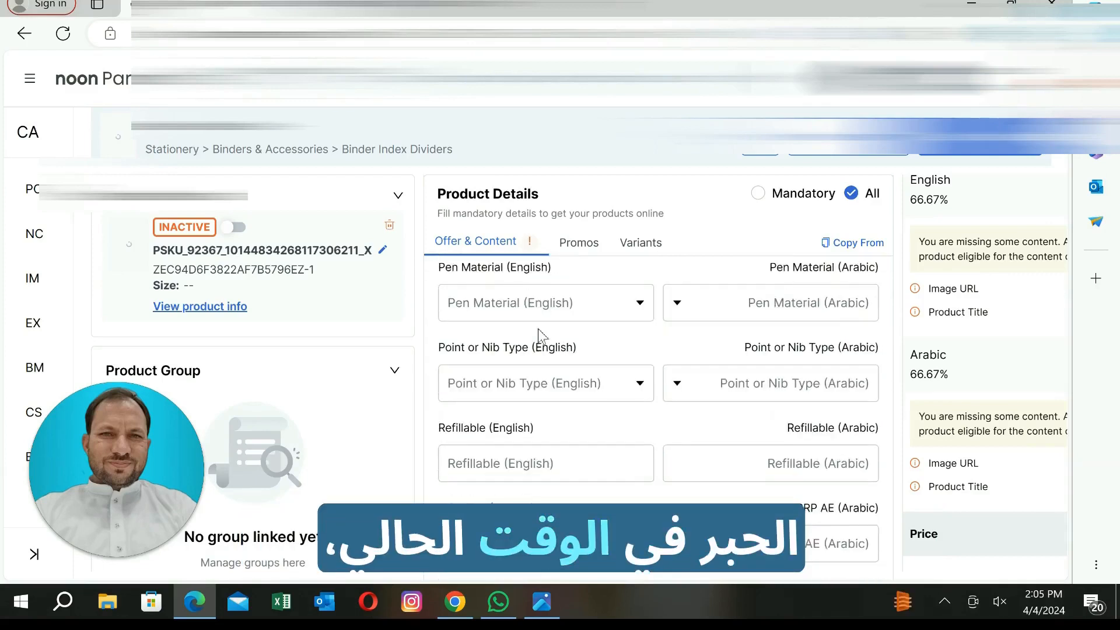
scroll(541, 336, "down", 2)
scroll(543, 362, "up", 3)
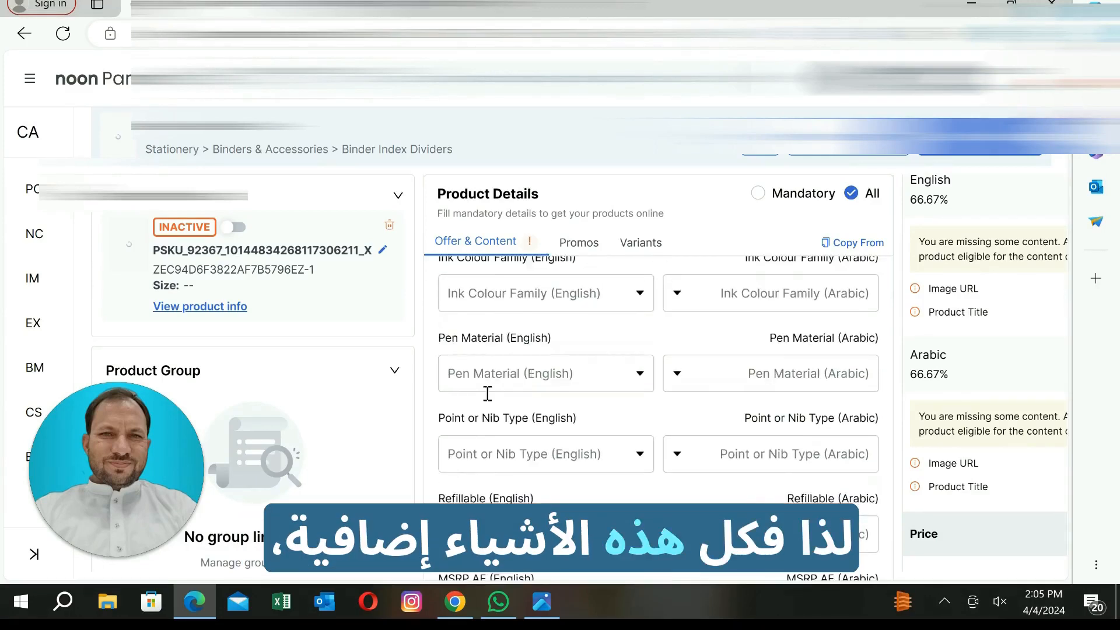
scroll(490, 396, "up", 3)
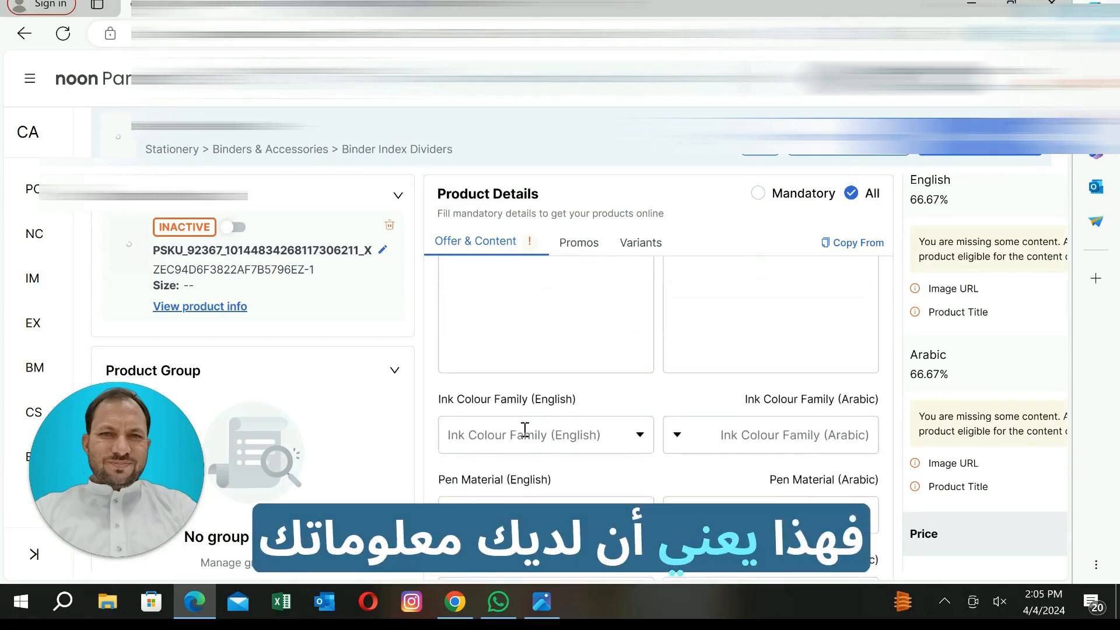
scroll(525, 430, "down", 2)
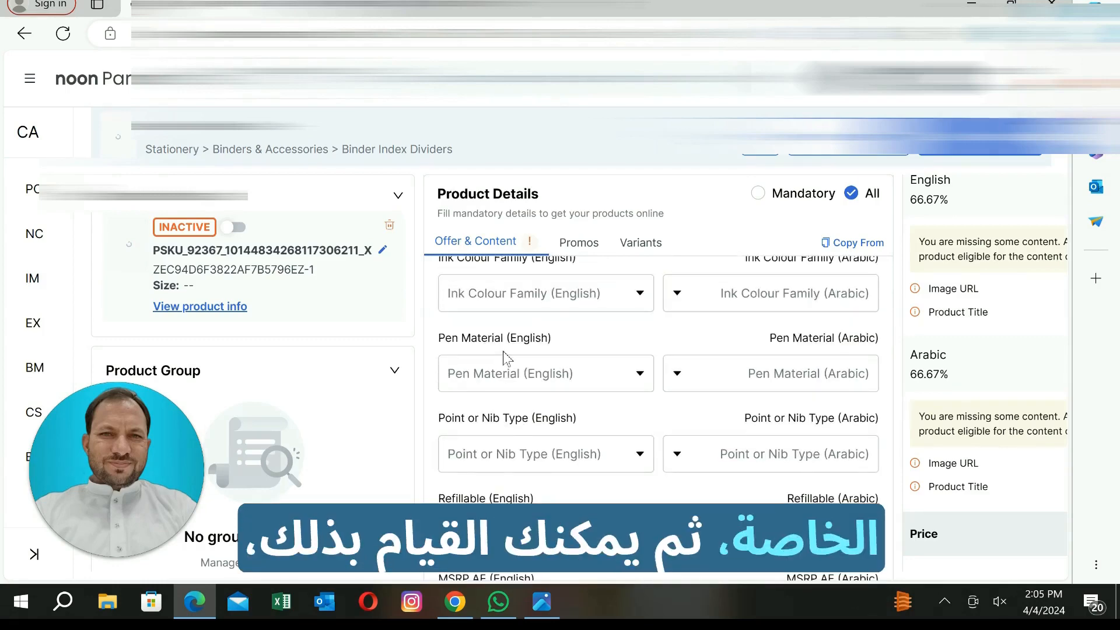
scroll(540, 376, "down", 1)
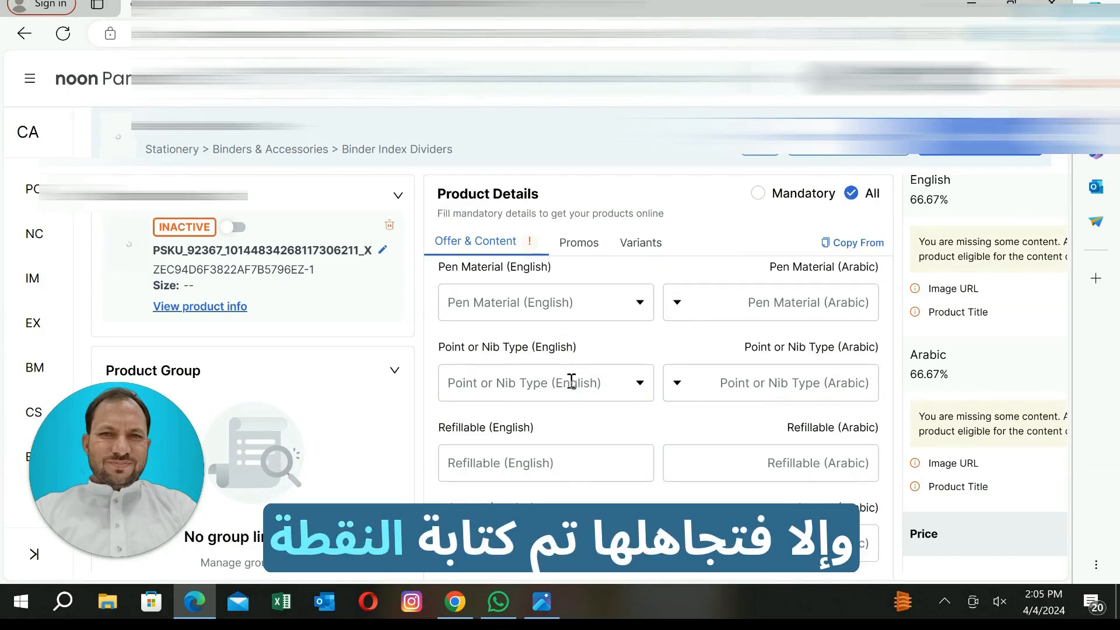
scroll(569, 379, "down", 1)
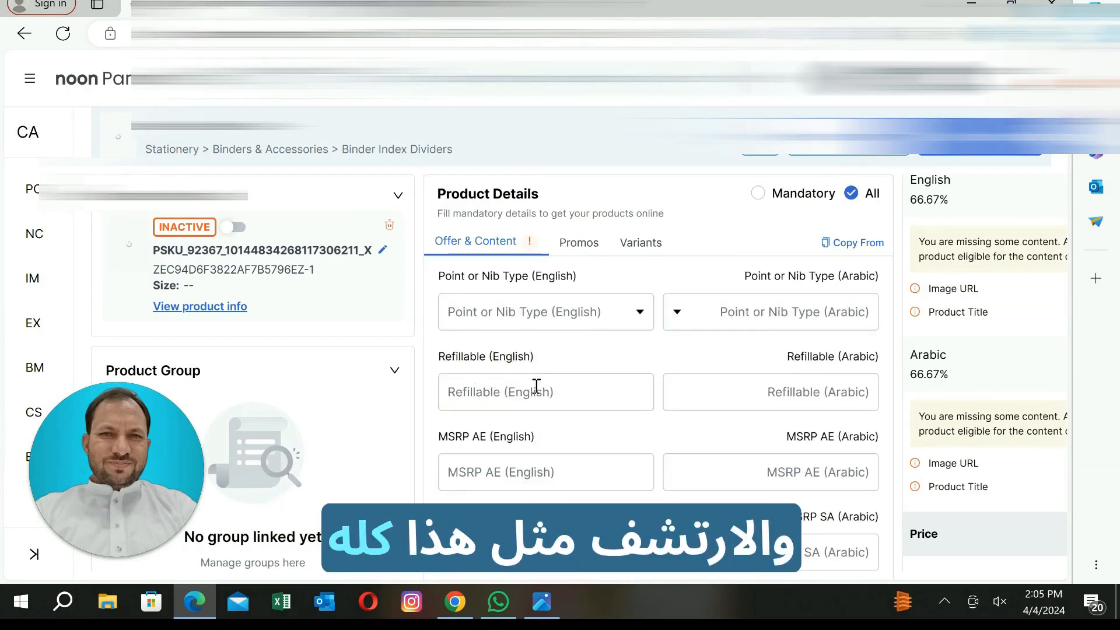
- Examine the MSRP, HS Code, What's In The Box and Stationery Features fields, placing the cursor in the English What's In The Box field
scroll(534, 387, "down", 2)
scroll(543, 379, "down", 1)
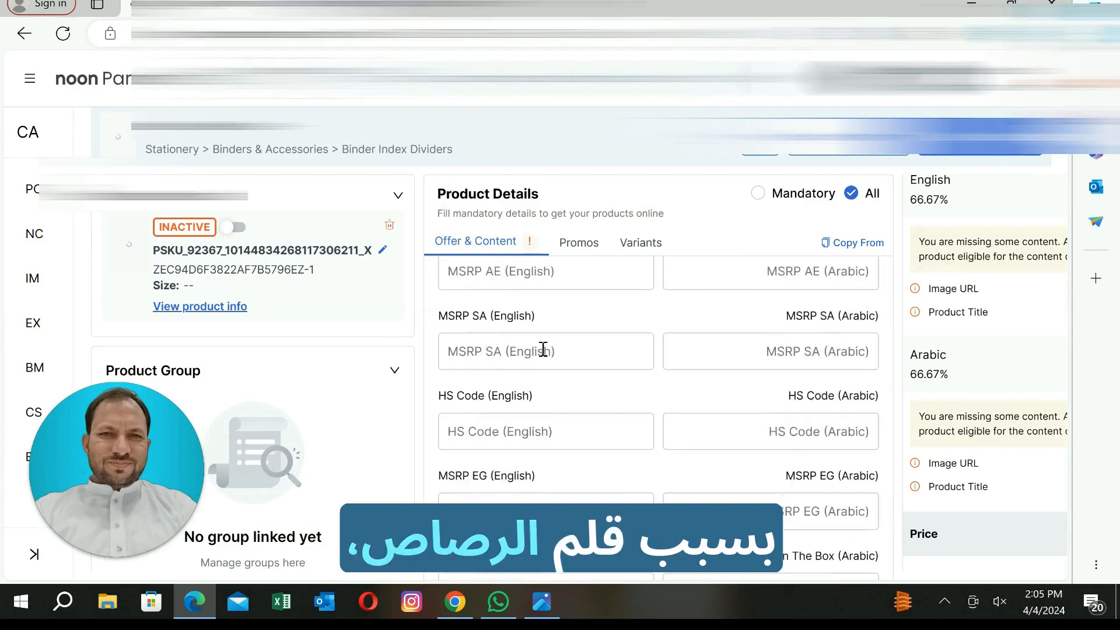
scroll(543, 349, "down", 1)
scroll(539, 304, "up", 1)
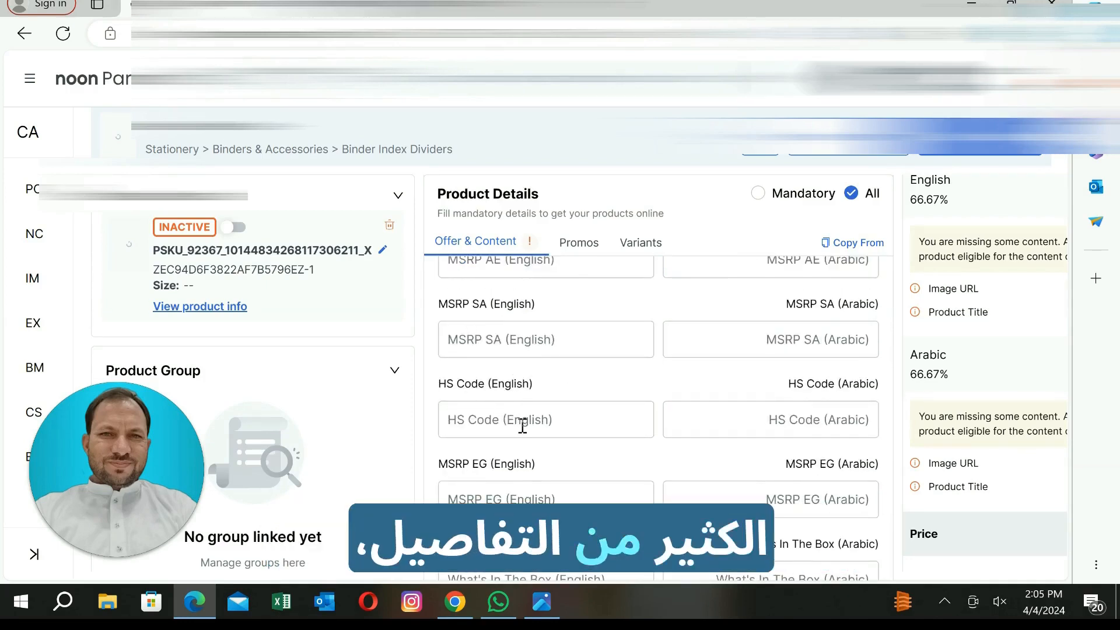
scroll(523, 427, "down", 1)
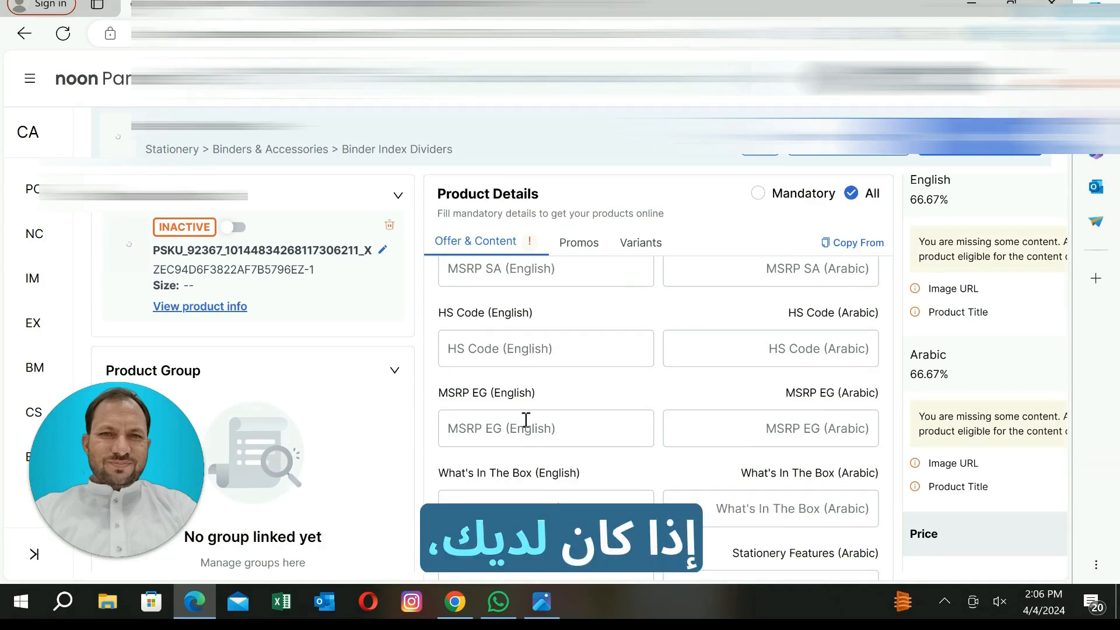
scroll(525, 423, "down", 1)
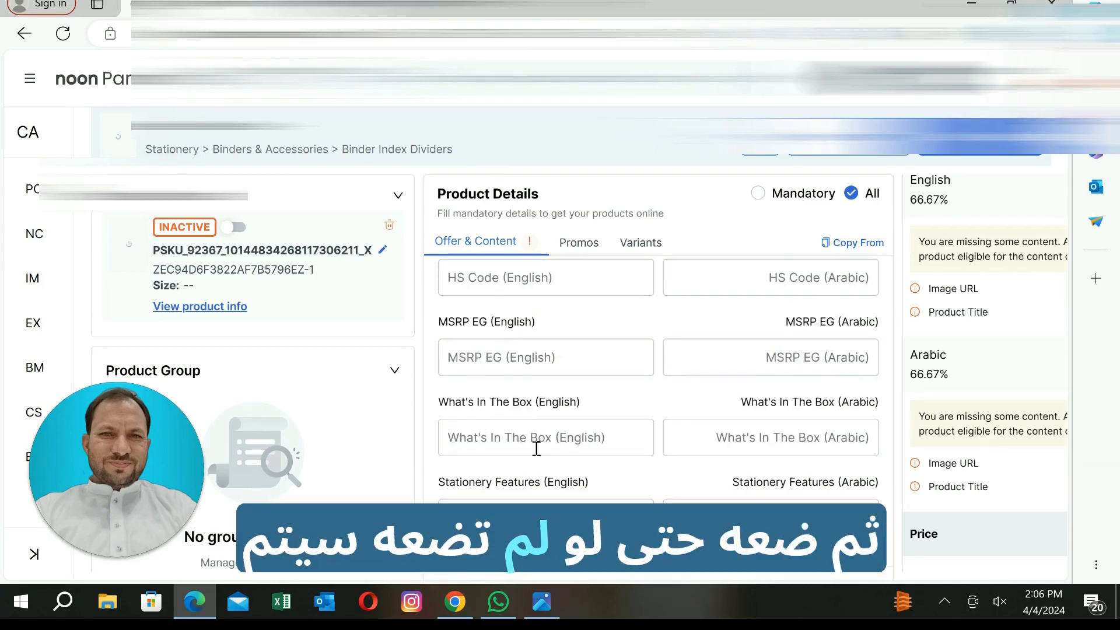
scroll(528, 427, "down", 1)
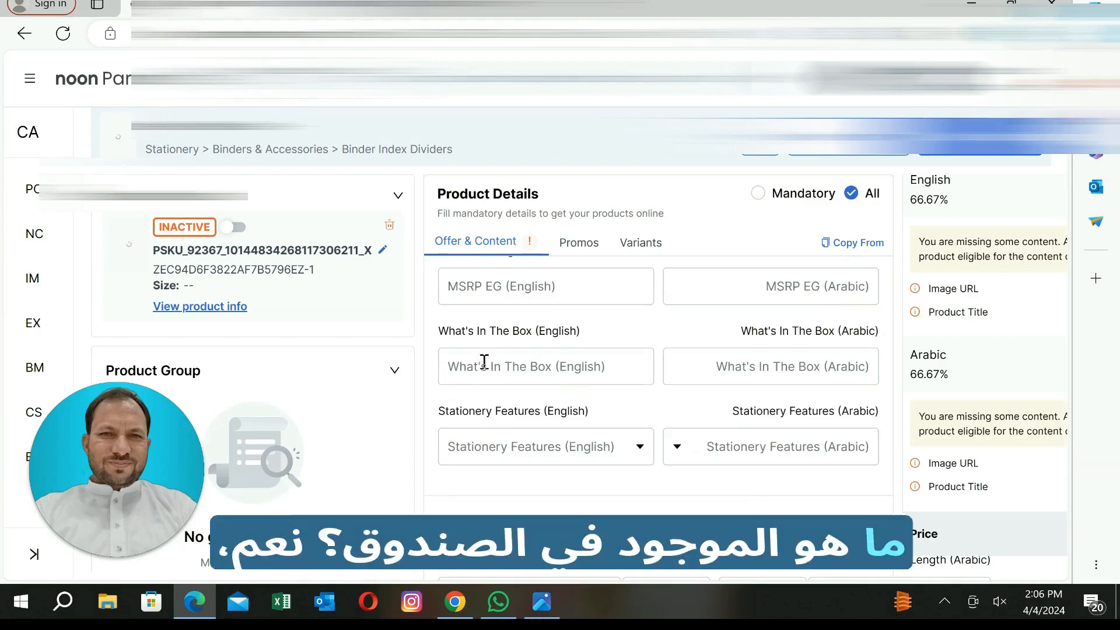
left_click(538, 374)
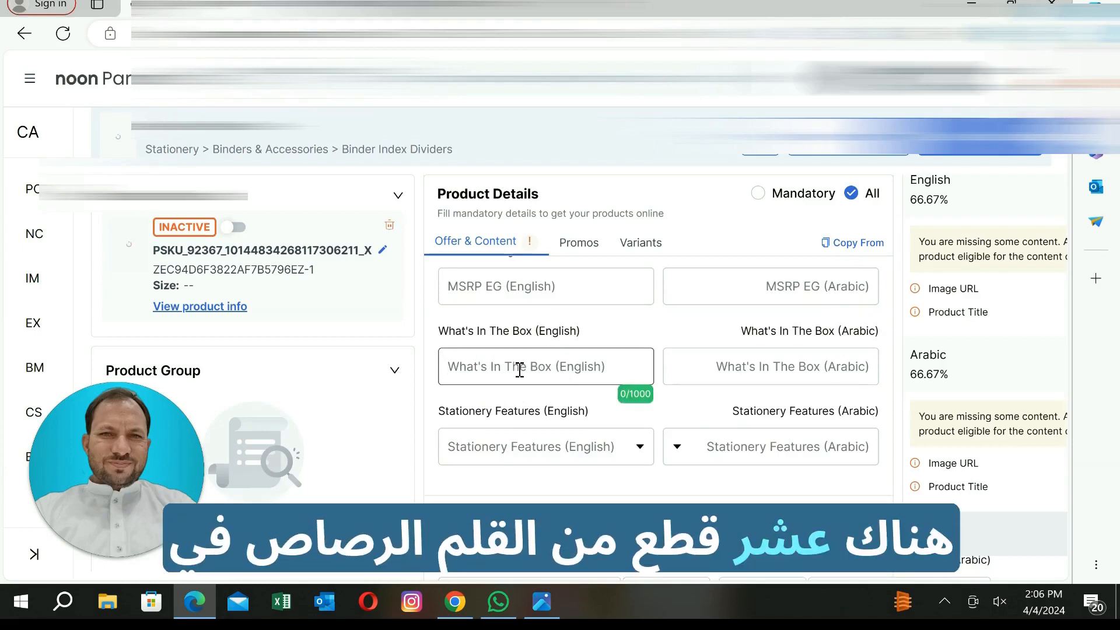
- Review the length, height, width/depth and weight entries in the Shipping section
scroll(518, 366, "down", 1)
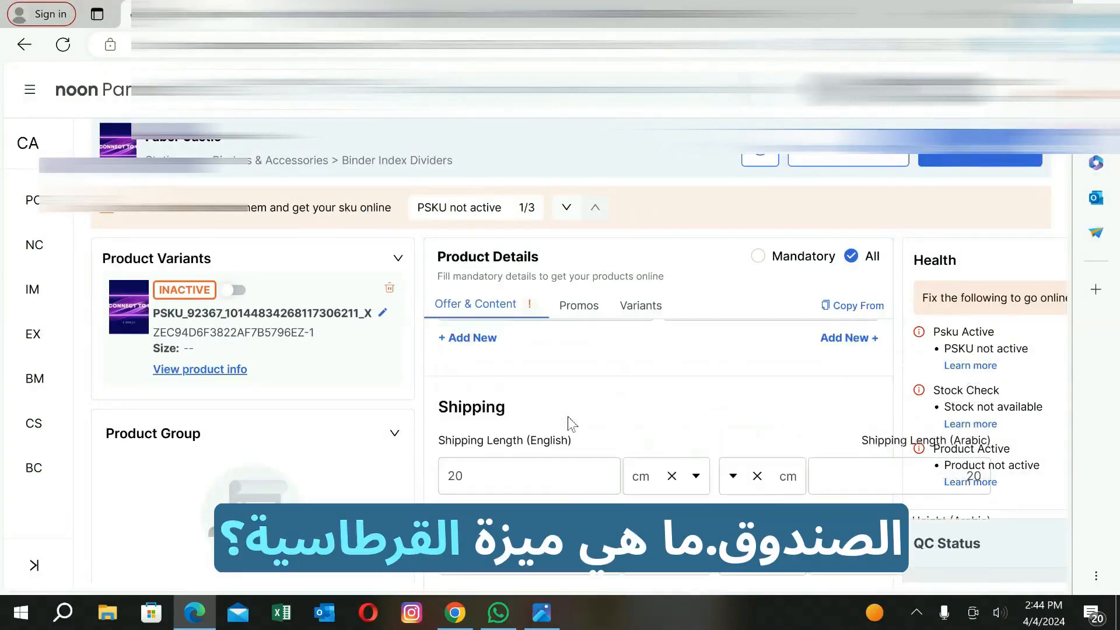
scroll(546, 399, "up", 1)
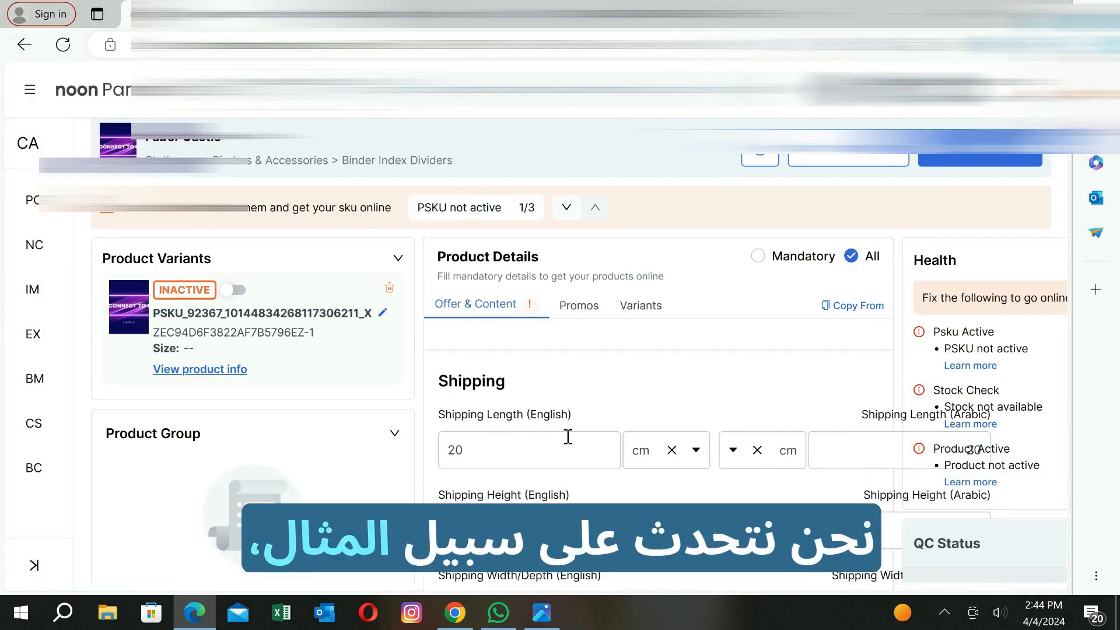
scroll(568, 437, "down", 3)
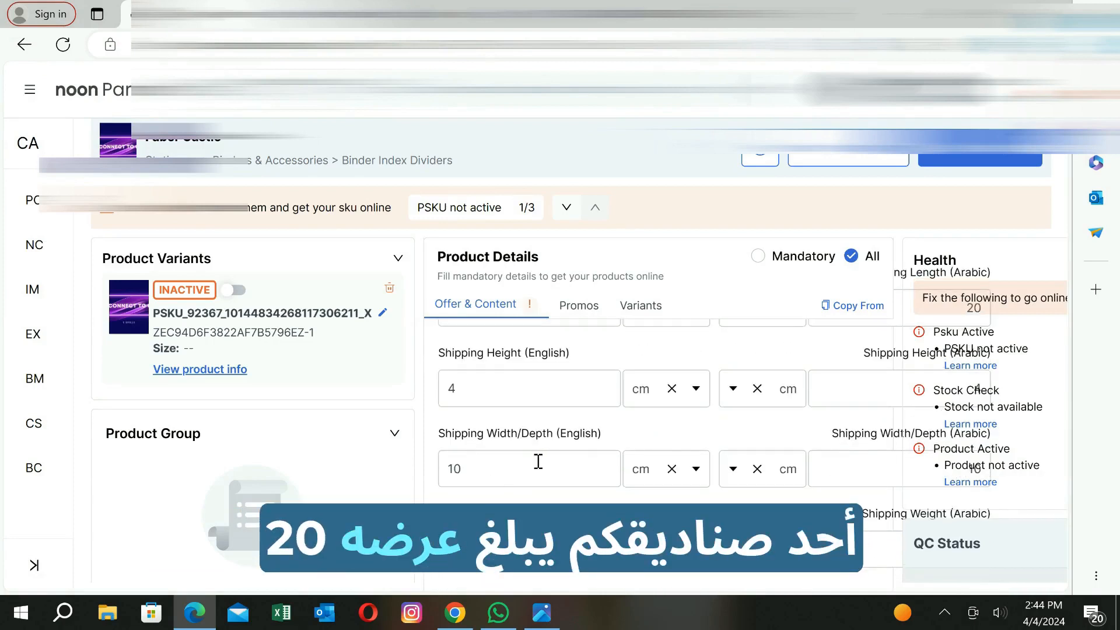
scroll(524, 479, "up", 2)
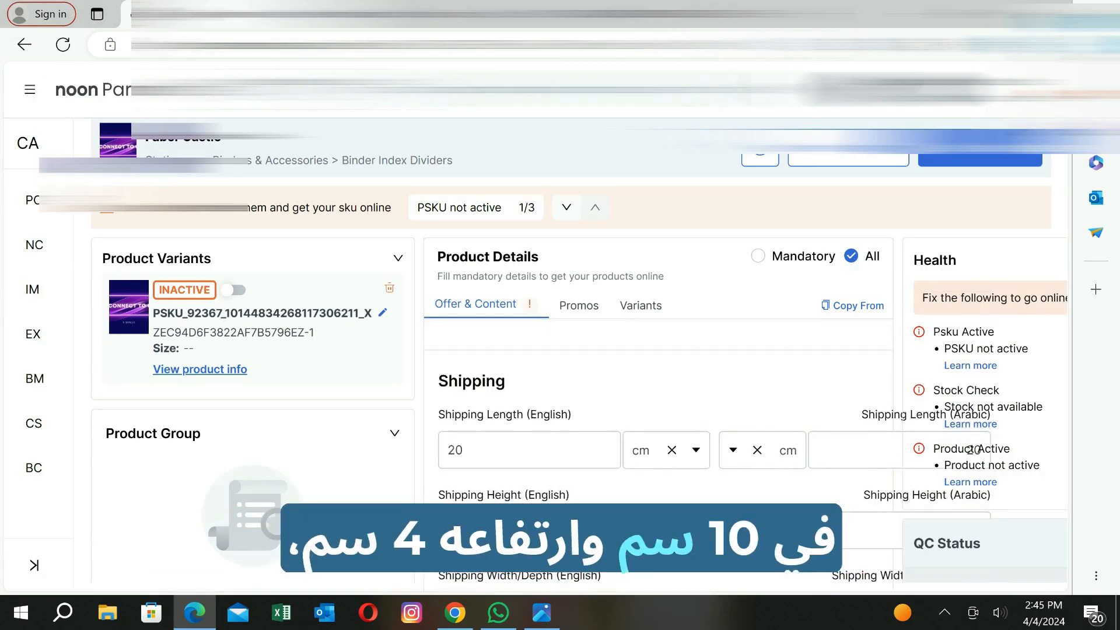
scroll(545, 495, "down", 1)
scroll(544, 447, "up", 1)
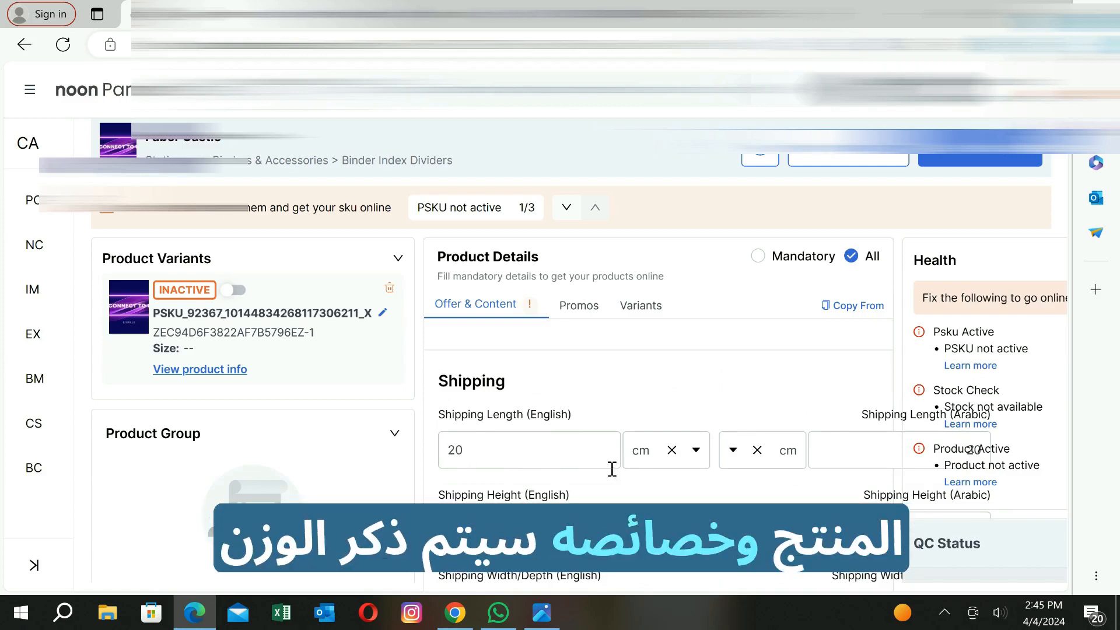
scroll(532, 457, "down", 3)
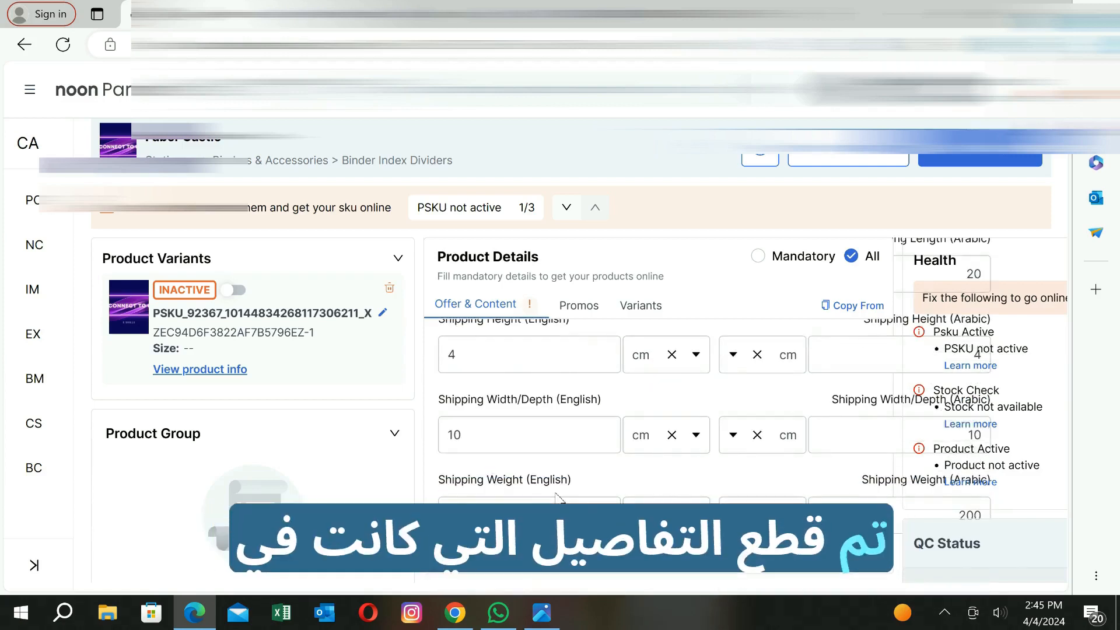
scroll(503, 452, "up", 2)
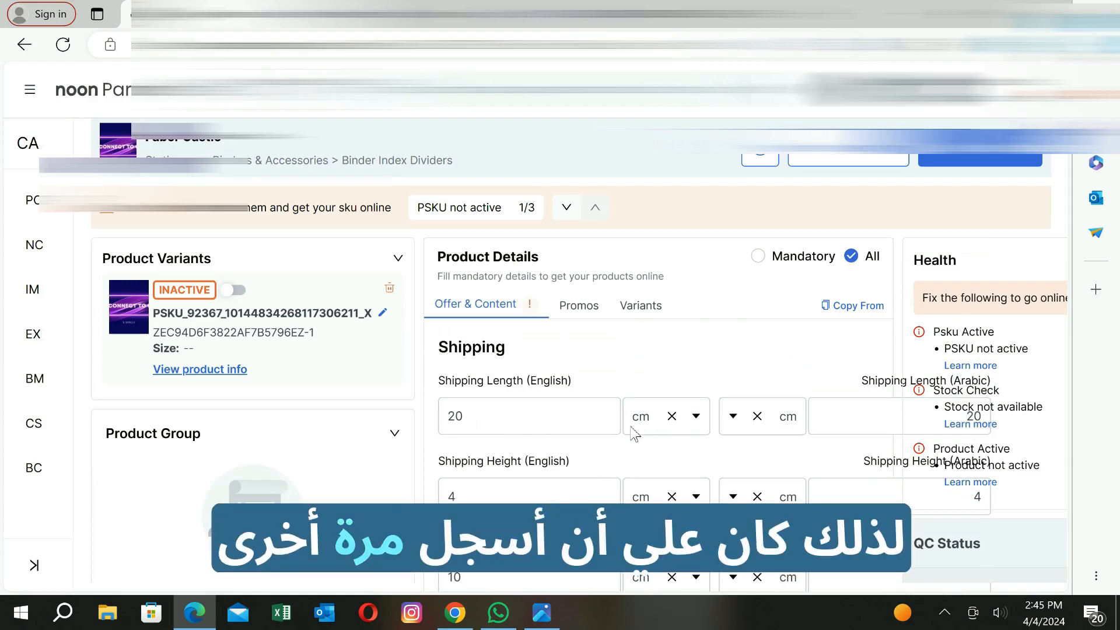
scroll(587, 438, "down", 2)
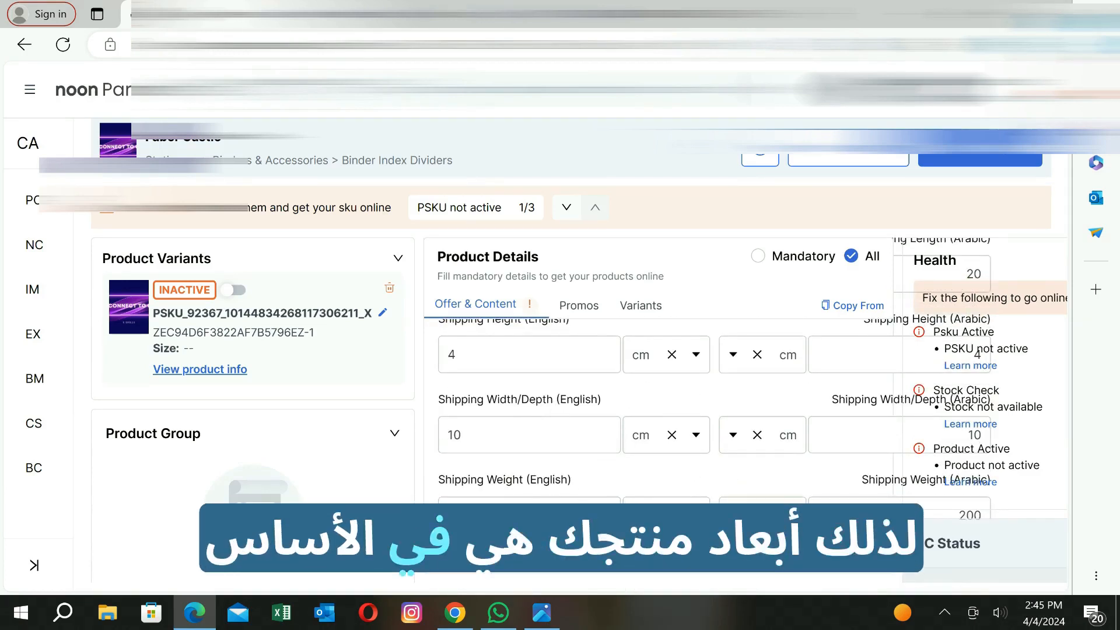
scroll(575, 483, "up", 1)
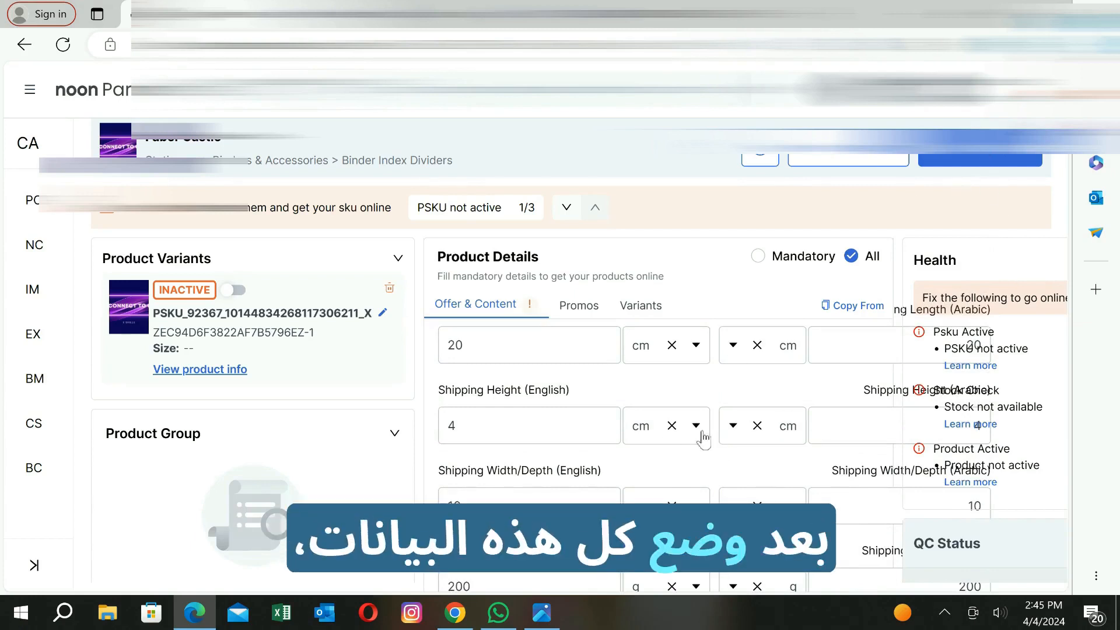
scroll(665, 458, "down", 1)
- Save the product listing changes and submit the save confirmation
scroll(758, 432, "up", 3)
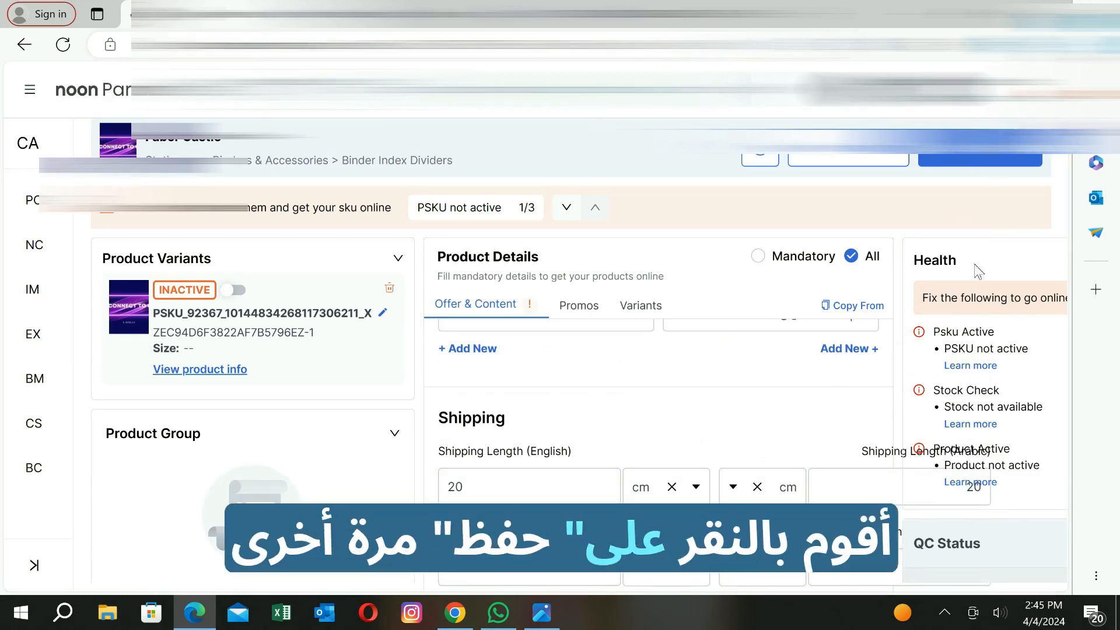
left_click(980, 153)
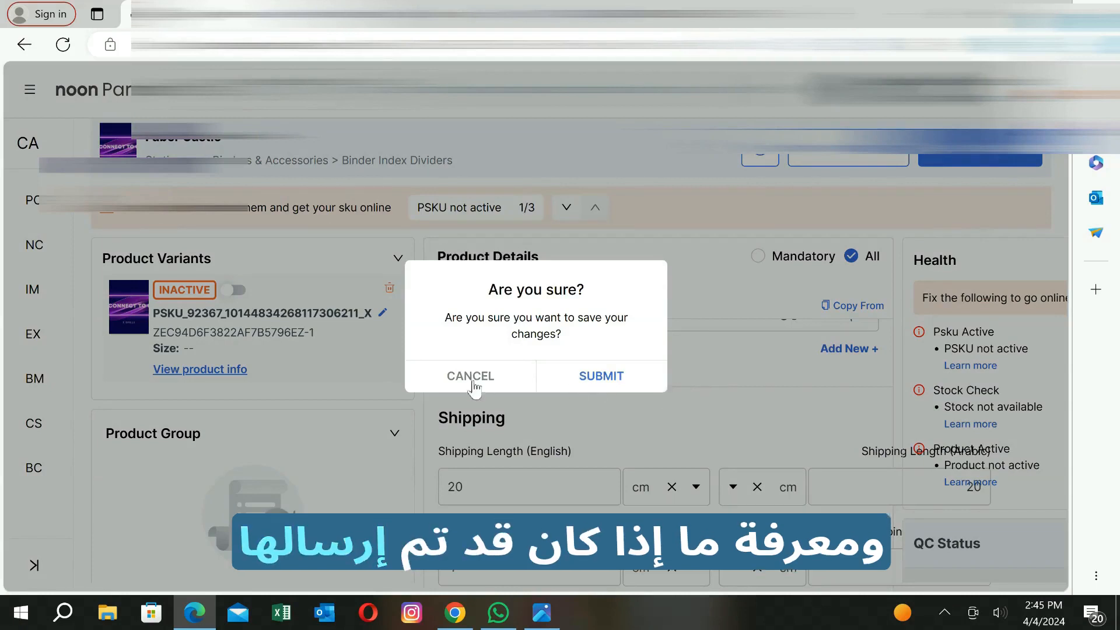
left_click(615, 380)
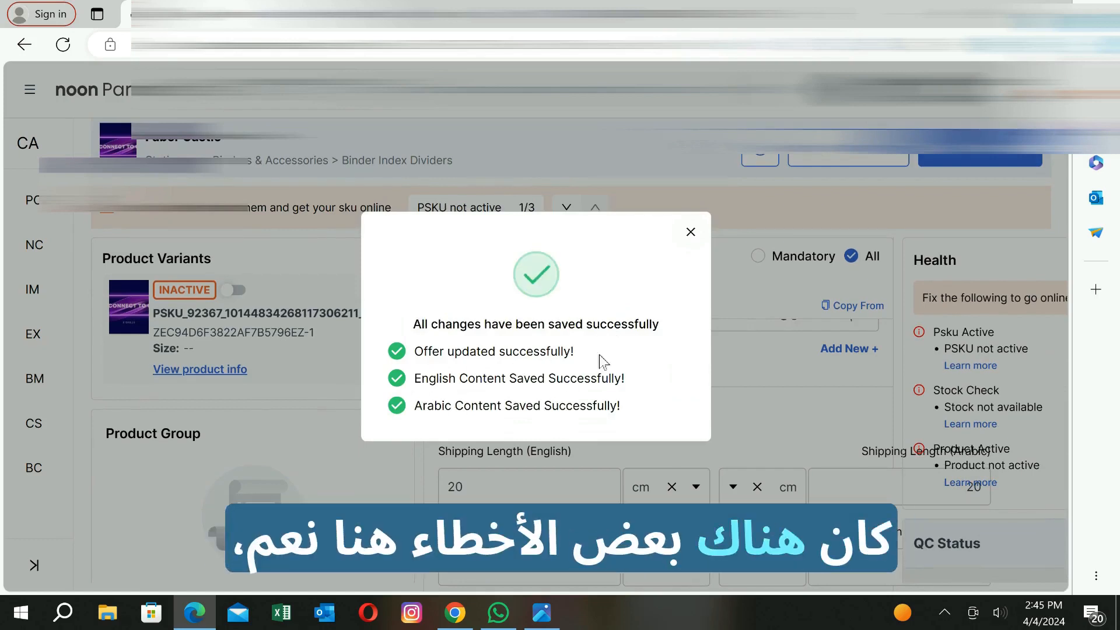
- Dismiss the save result message and examine the Health issues and the English and Arabic content completeness under QC Status
left_click(688, 233)
scroll(753, 370, "up", 10)
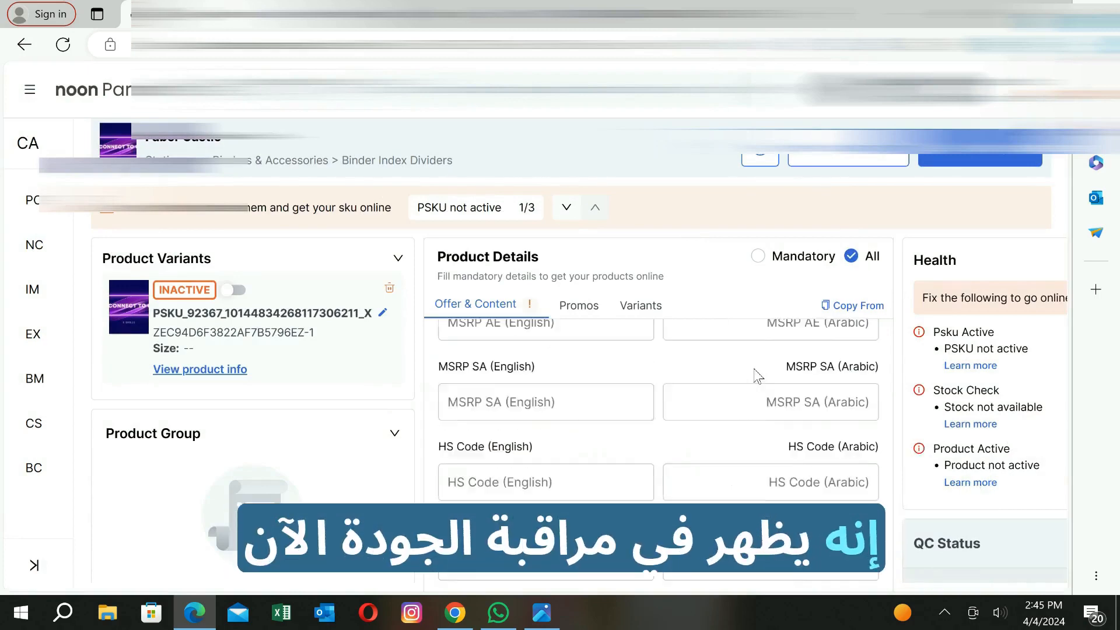
scroll(1011, 355, "down", 6)
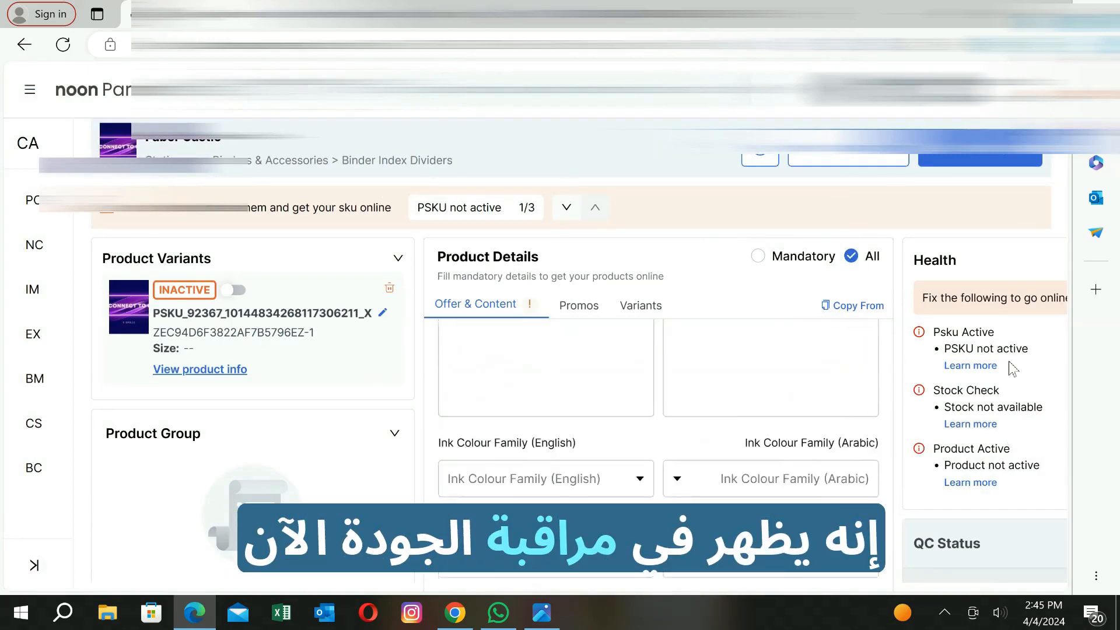
scroll(1028, 395, "down", 2)
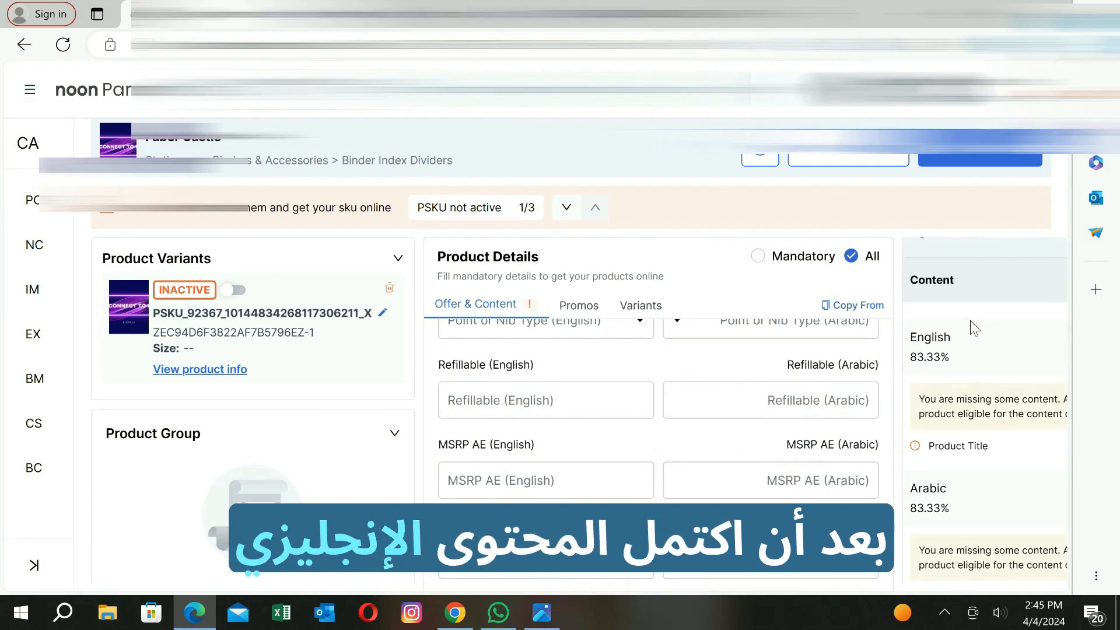
scroll(973, 329, "up", 1)
scroll(980, 345, "down", 1)
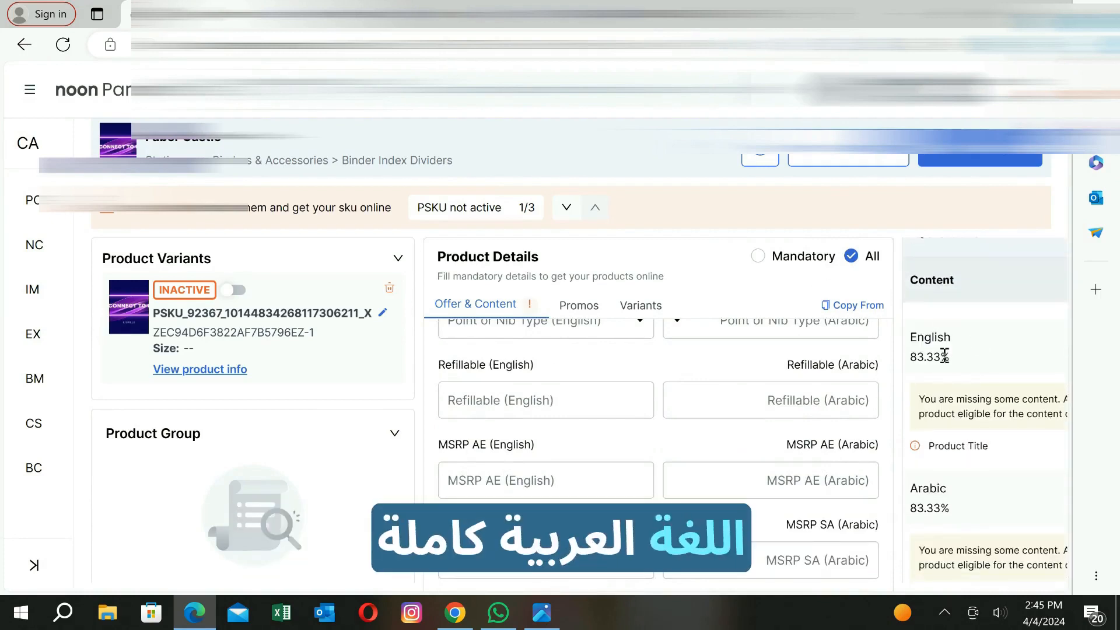
scroll(965, 379, "down", 2)
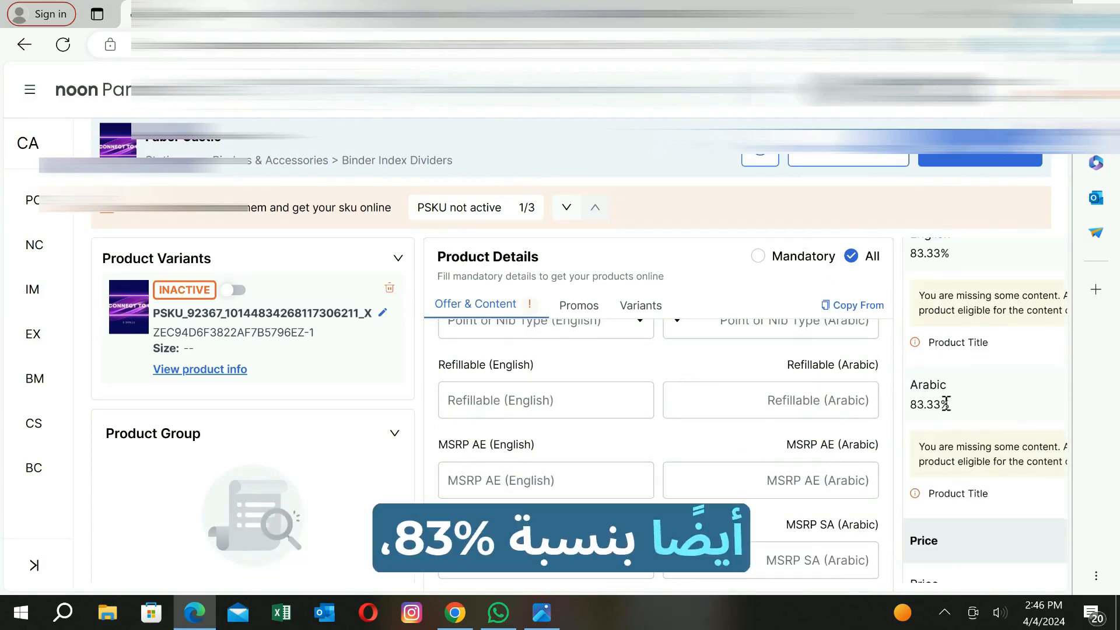
scroll(969, 414, "down", 3)
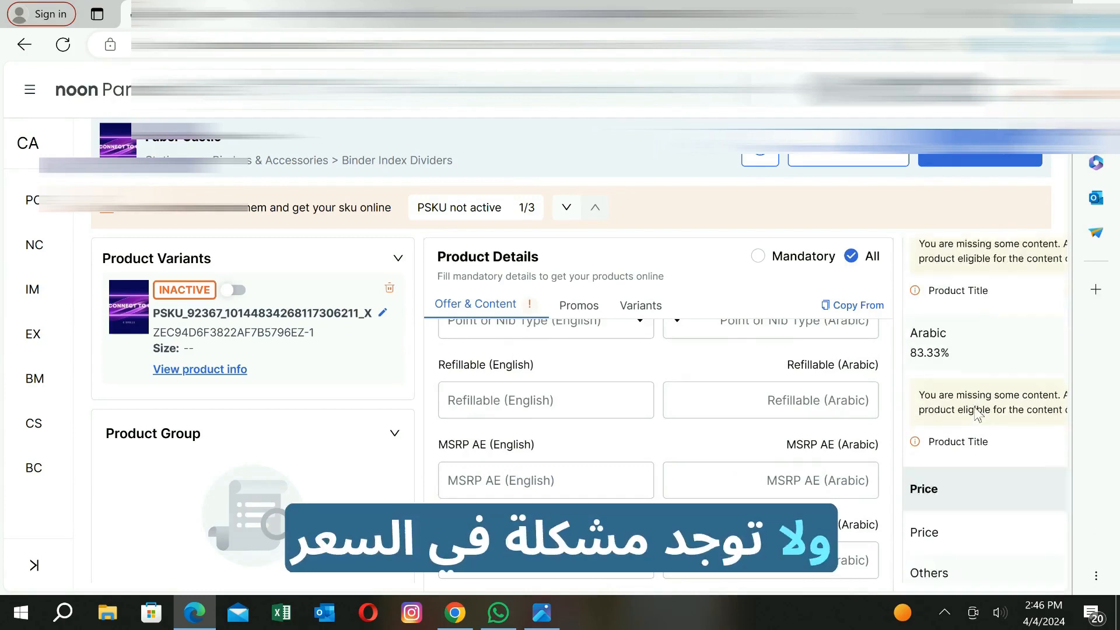
- Check the price, image status, brand status and fundamental attributes under QC Status, opening and dismissing the Change Fulltype dialog
scroll(980, 402, "down", 2)
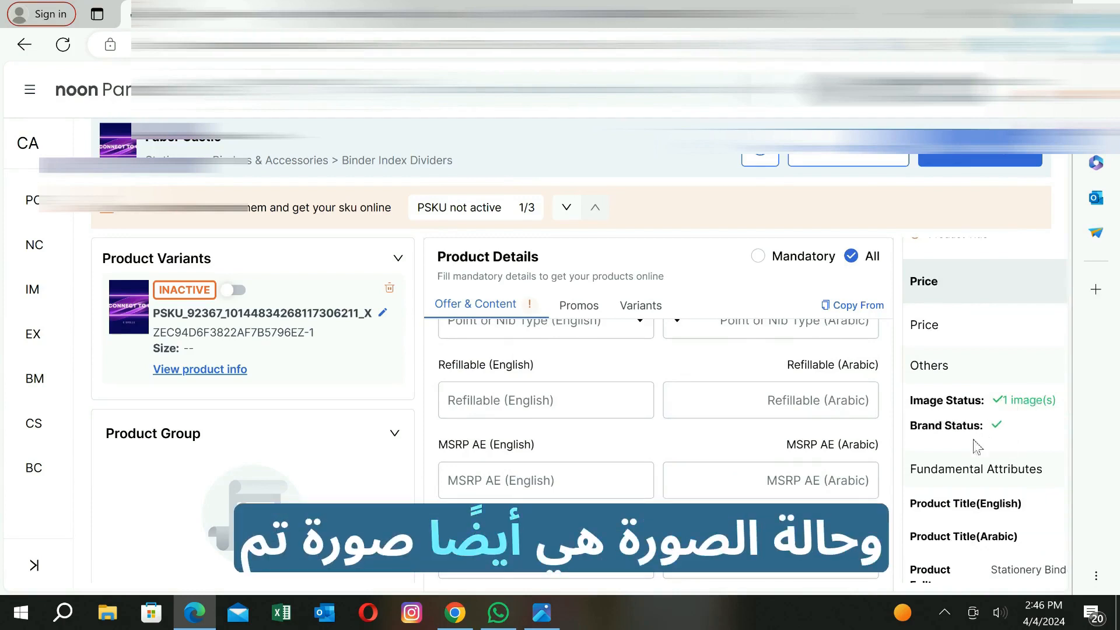
scroll(1000, 437, "down", 1)
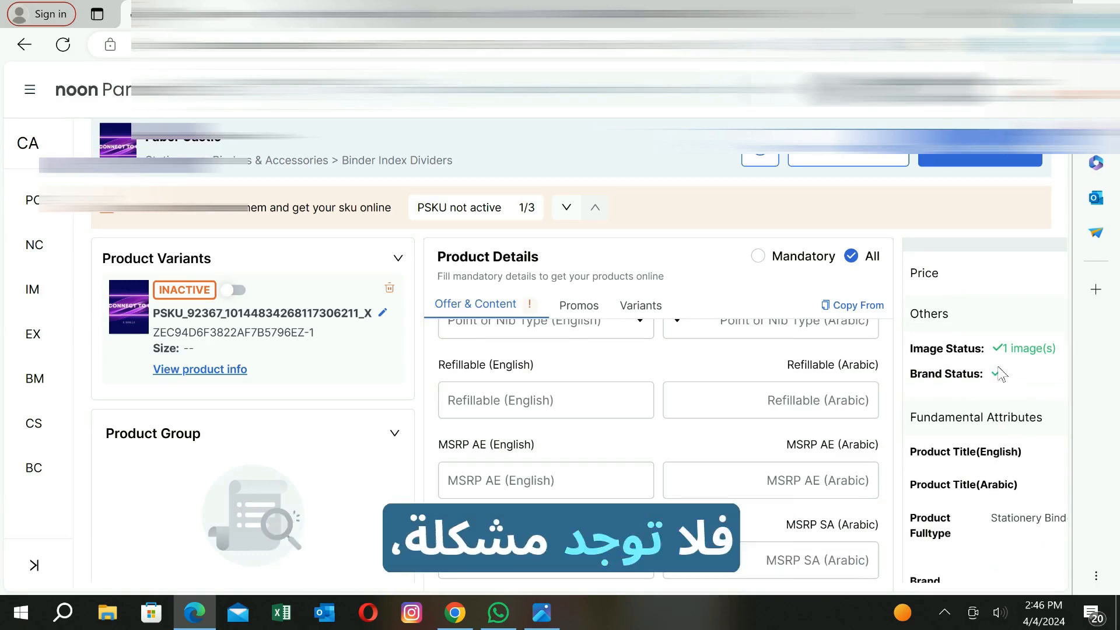
scroll(985, 396, "down", 1)
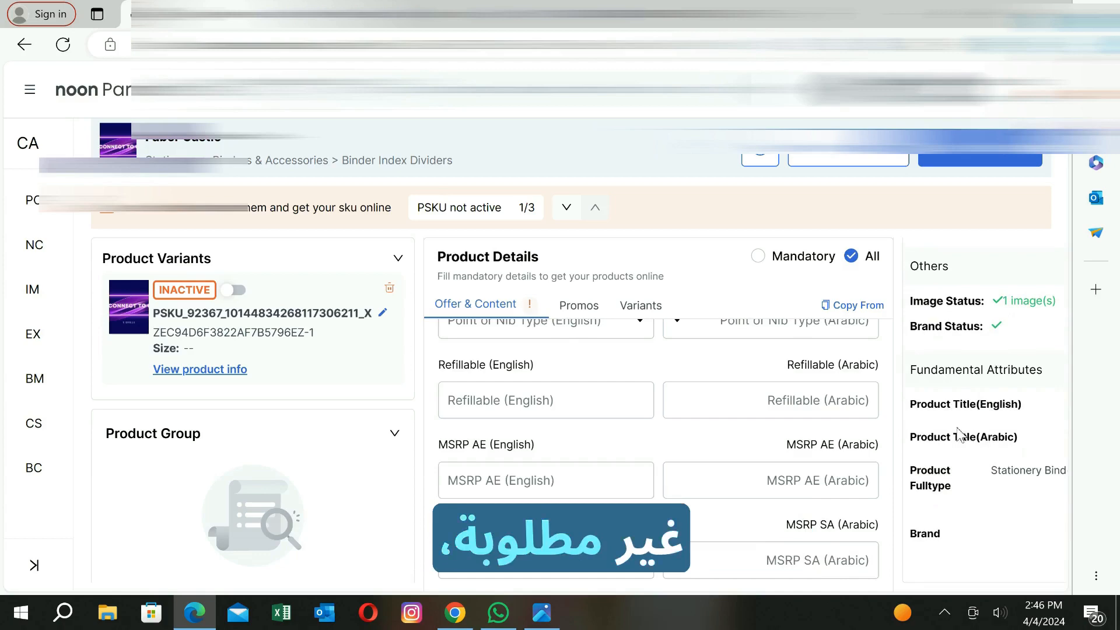
scroll(1015, 427, "down", 7)
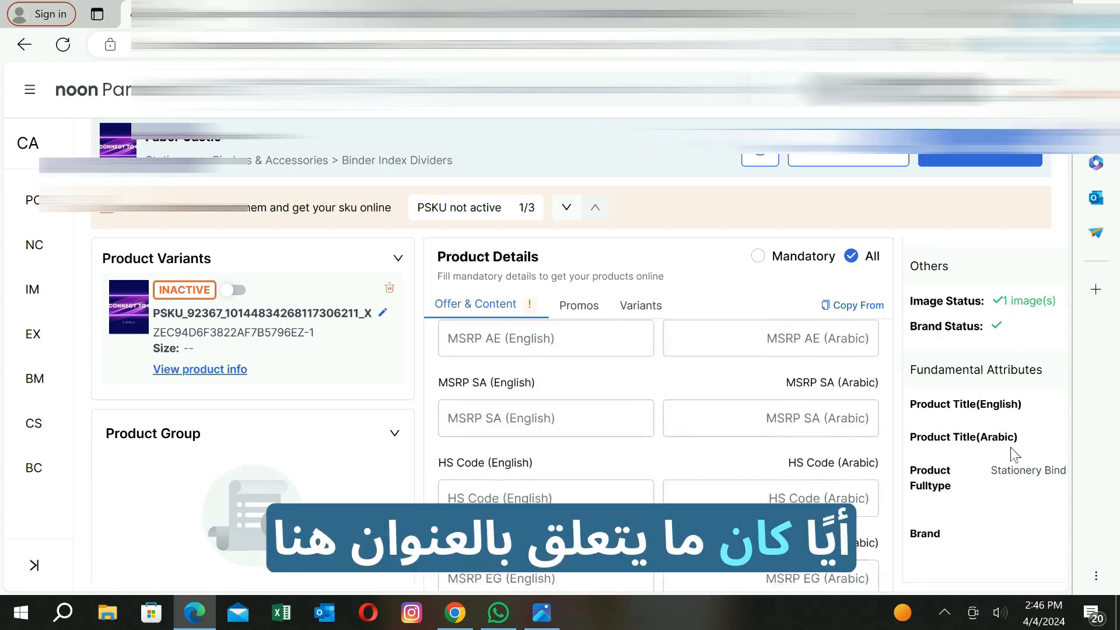
left_click(1034, 510)
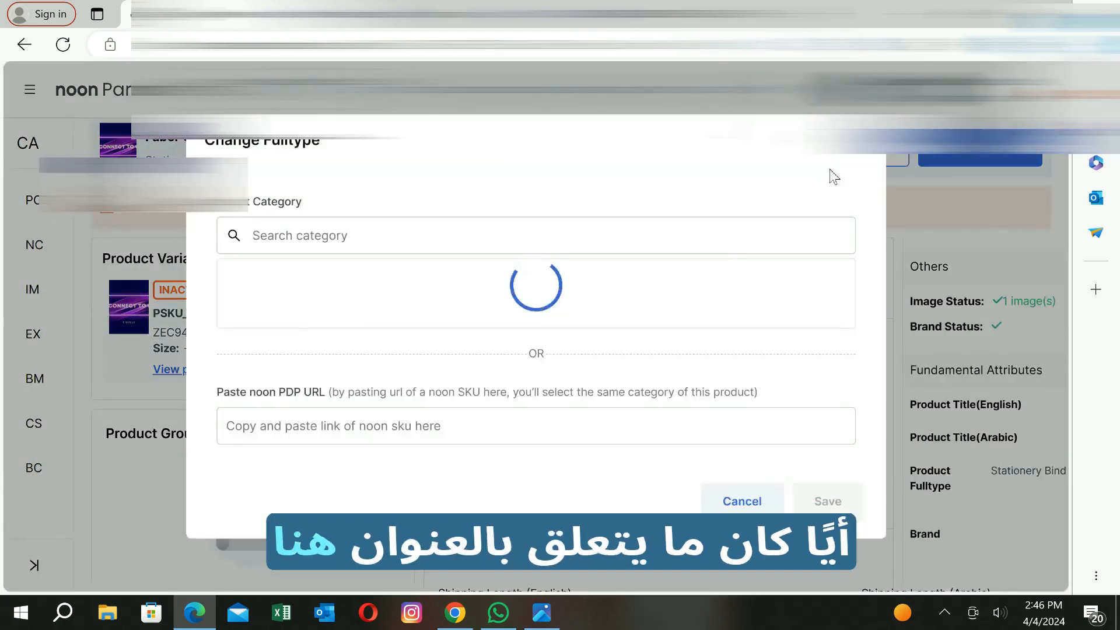
left_click(854, 144)
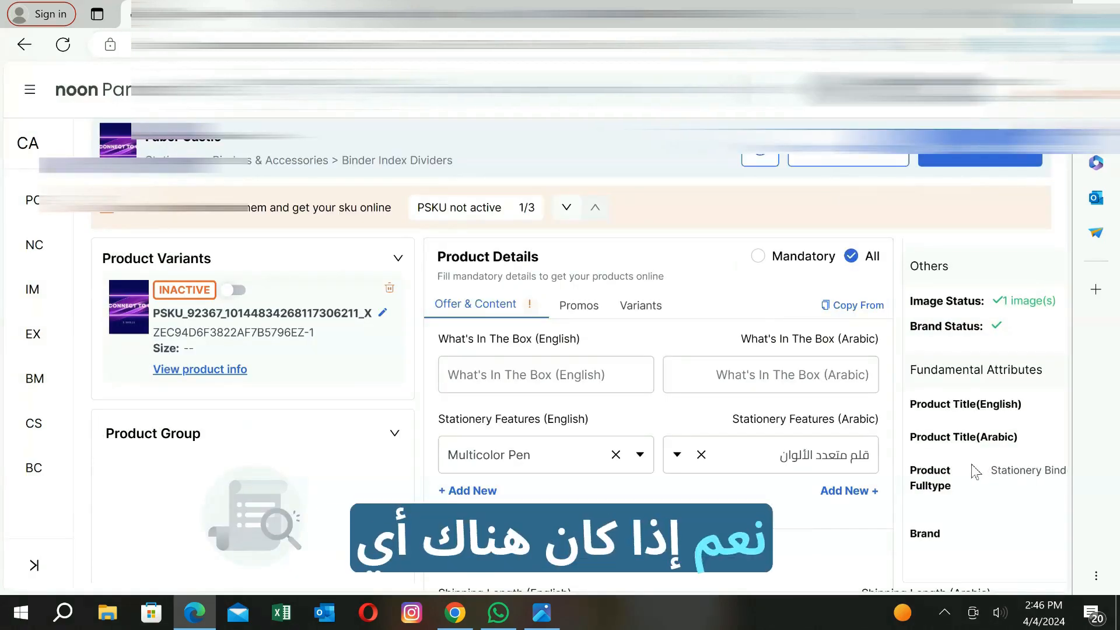
- Review the listing's Health issues again together with the missing-content notes for English and Arabic
scroll(1015, 420, "up", 8)
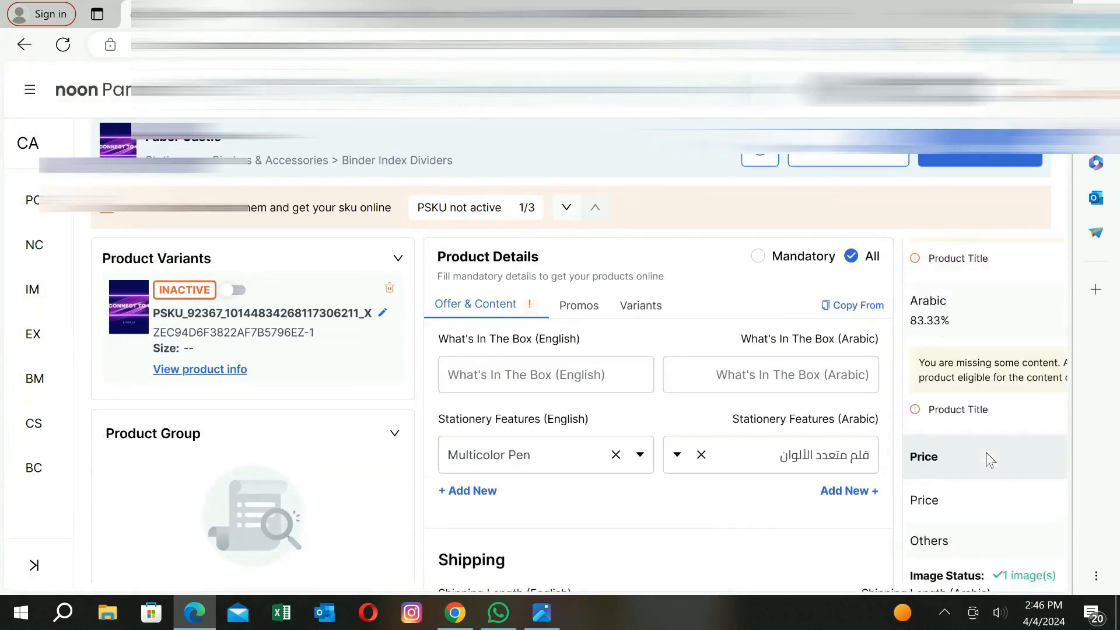
scroll(1007, 433, "up", 5)
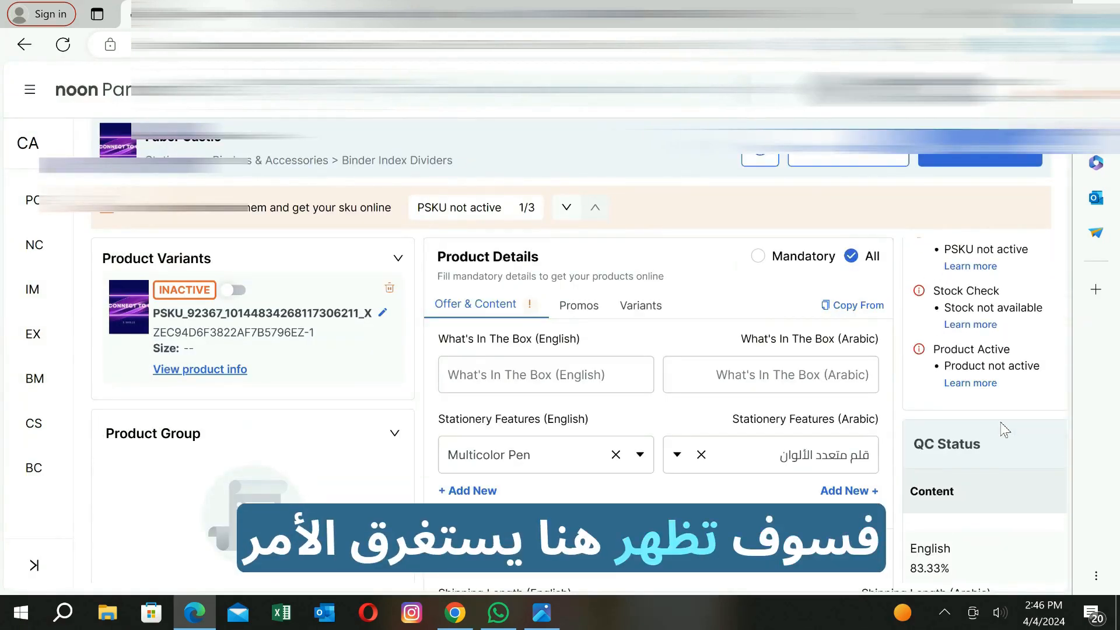
scroll(1001, 431, "up", 2)
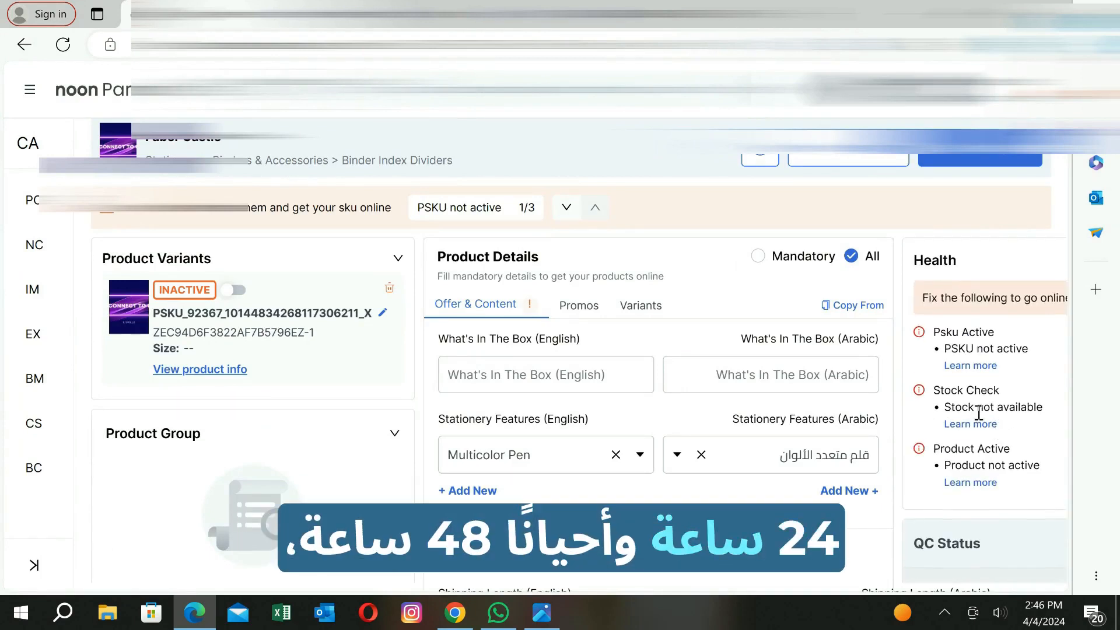
scroll(986, 408, "down", 5)
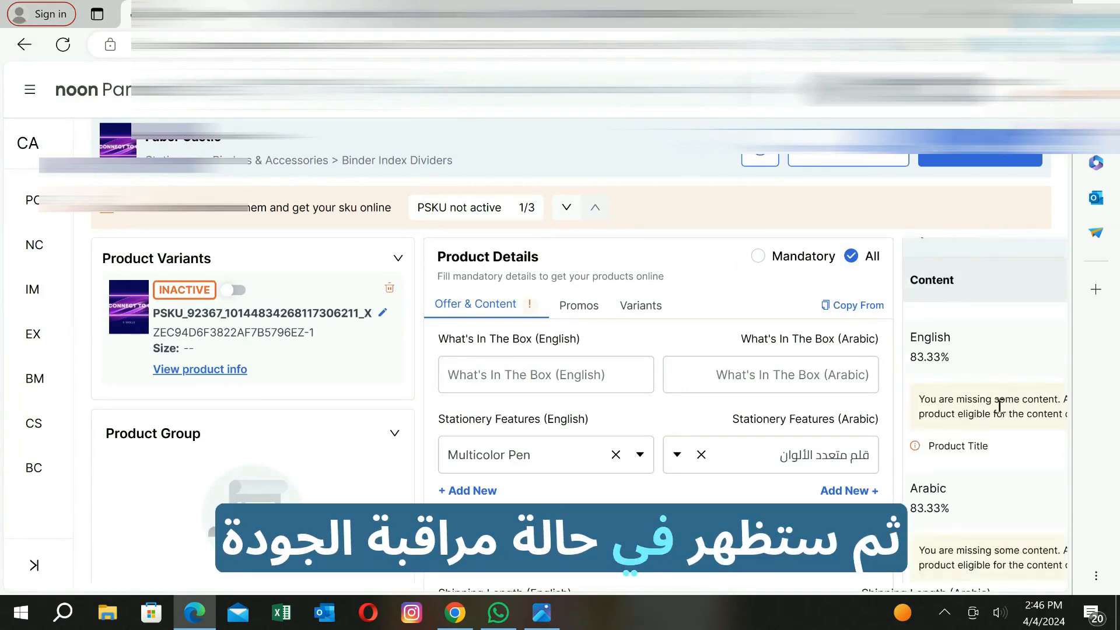
scroll(997, 409, "down", 3)
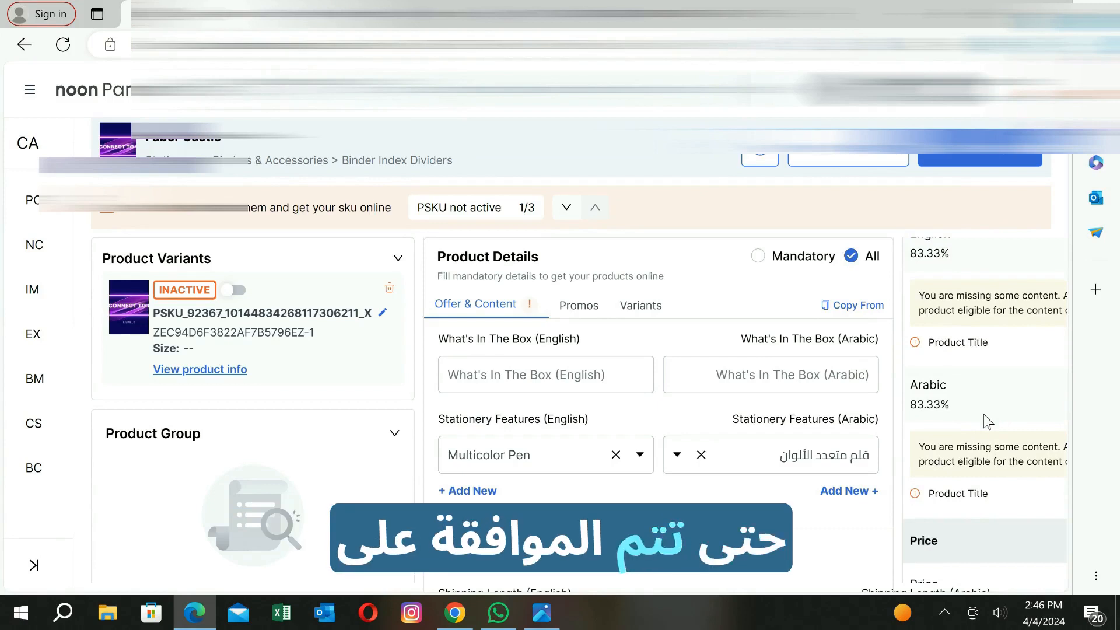
scroll(986, 421, "down", 5)
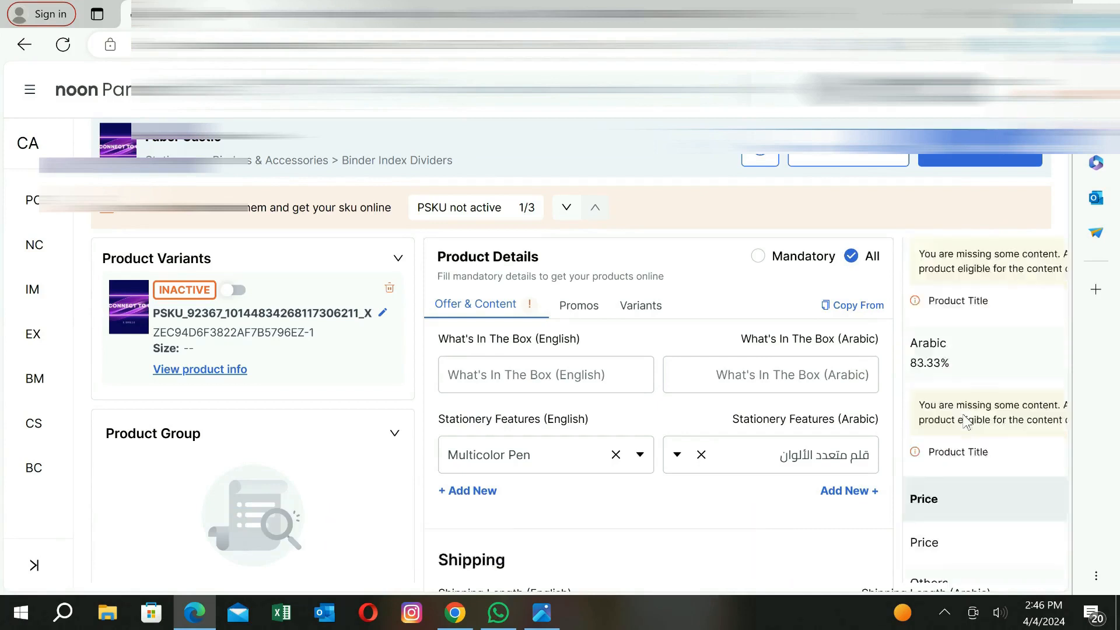
scroll(979, 427, "down", 2)
scroll(1003, 341, "up", 10)
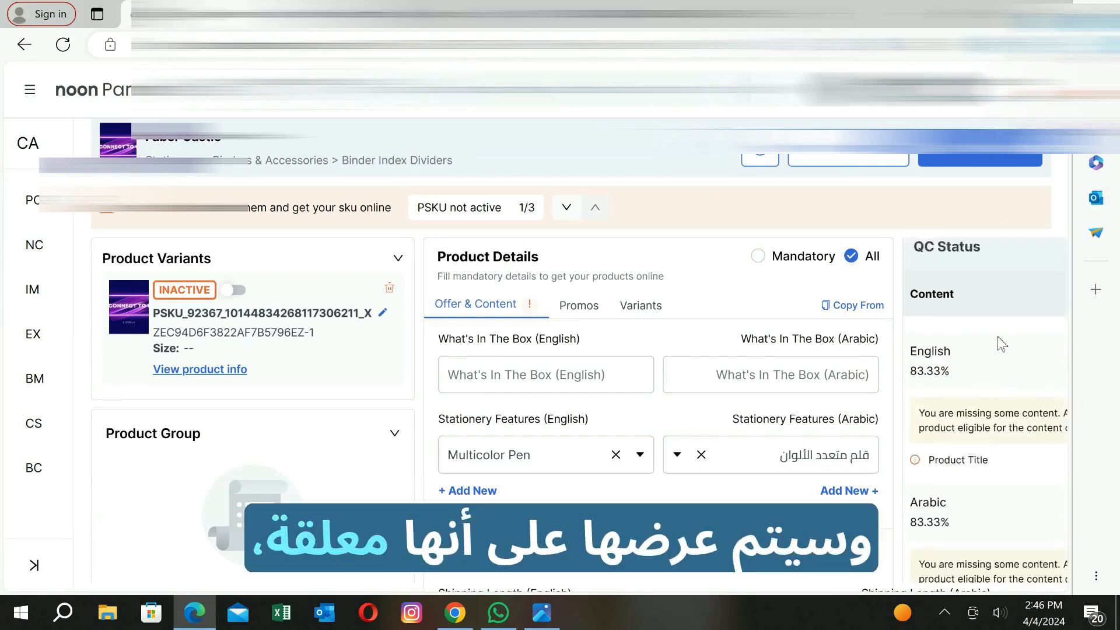
scroll(1006, 346, "up", 3)
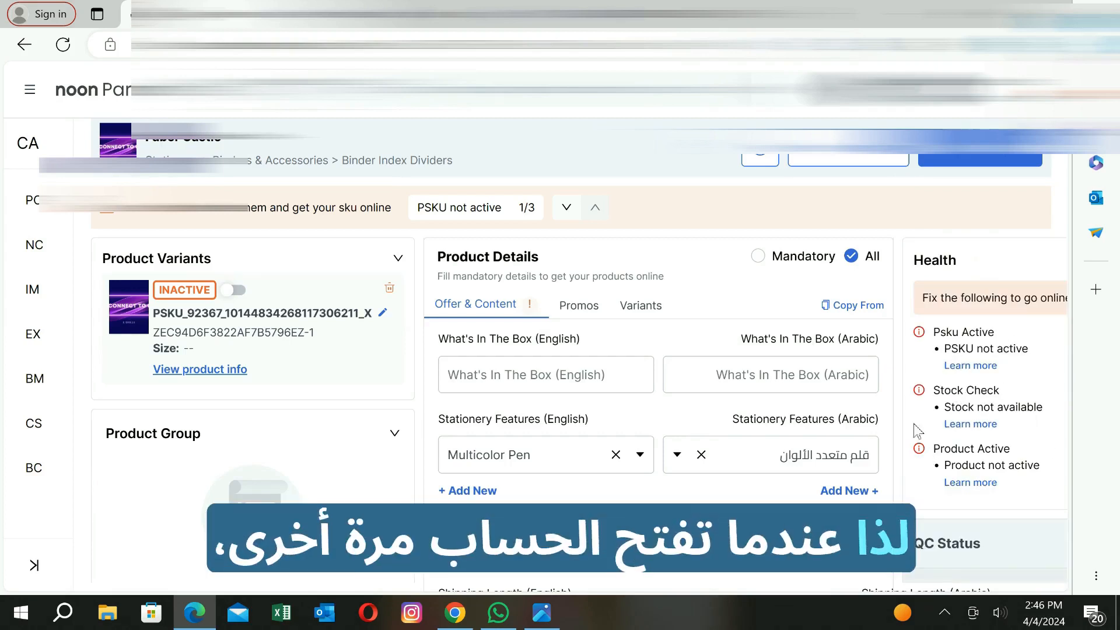
- Go through the QC Status details from the content section to the product title, fulltype and brand attributes
scroll(960, 347, "down", 3)
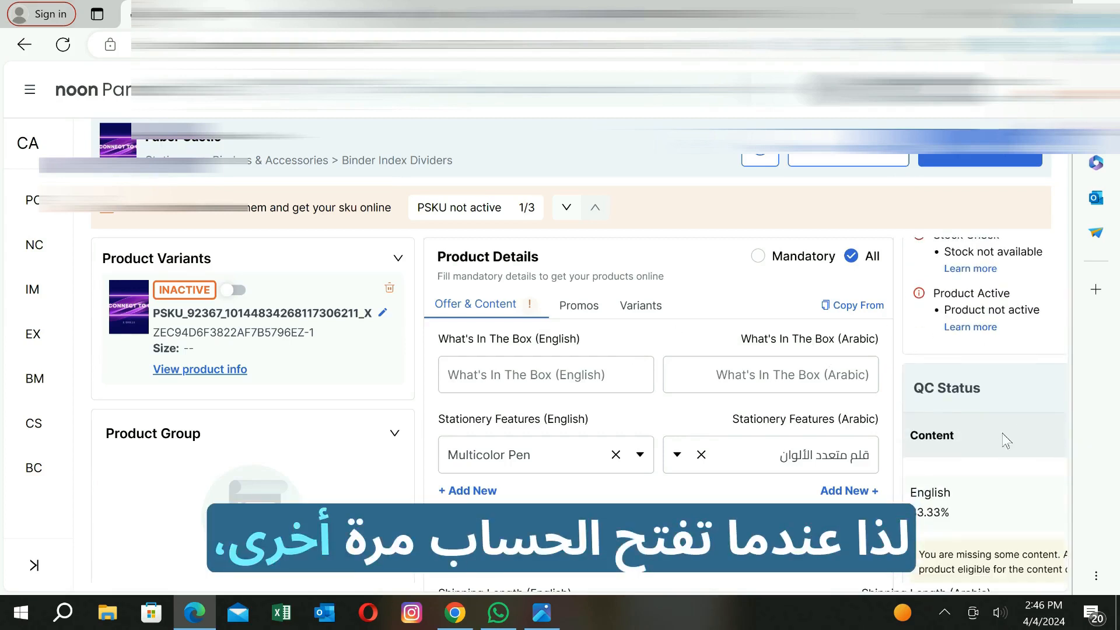
scroll(997, 427, "down", 3)
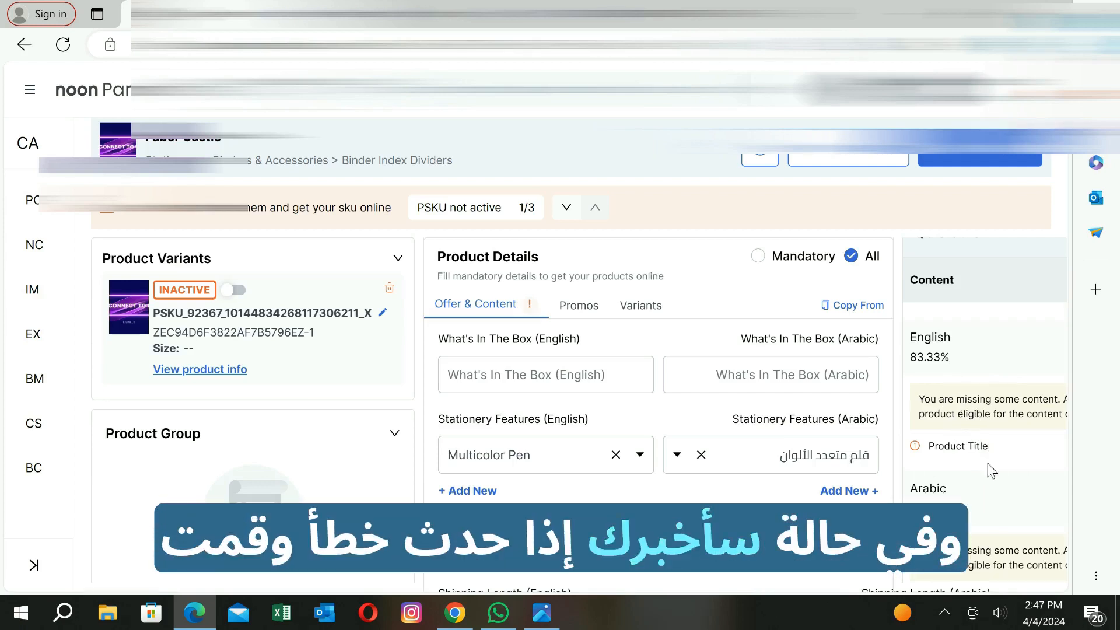
scroll(995, 431, "down", 4)
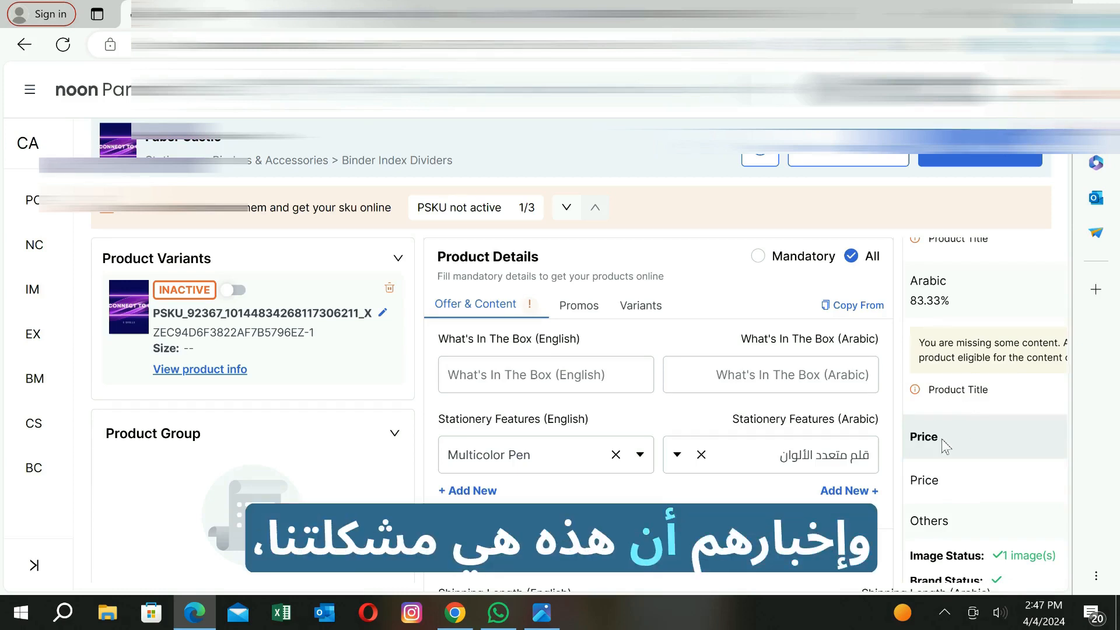
scroll(985, 447, "down", 3)
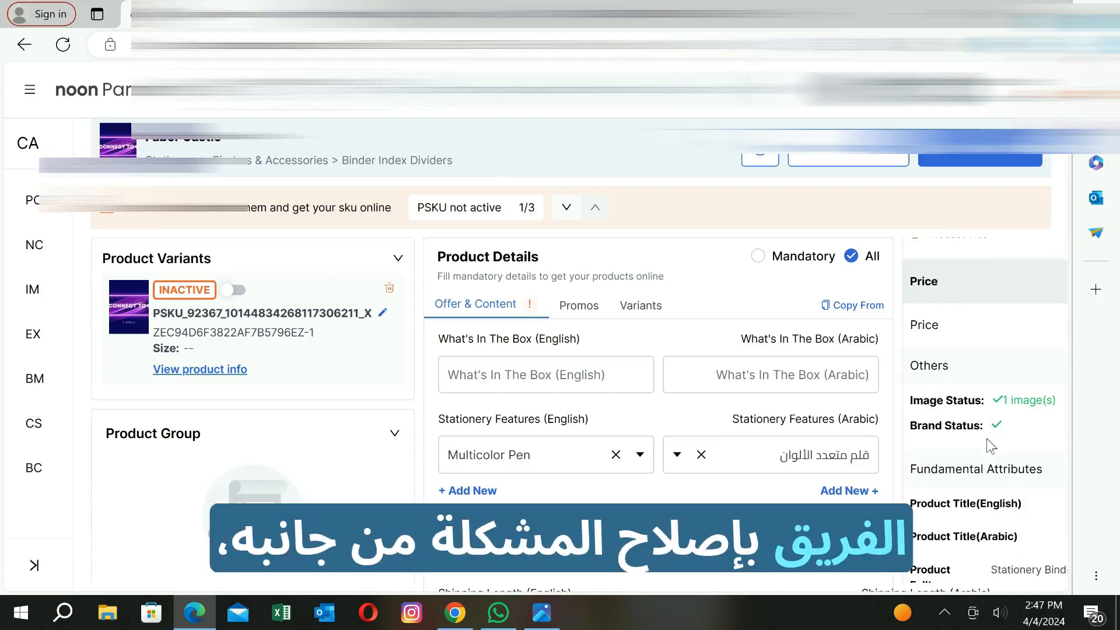
scroll(985, 448, "down", 2)
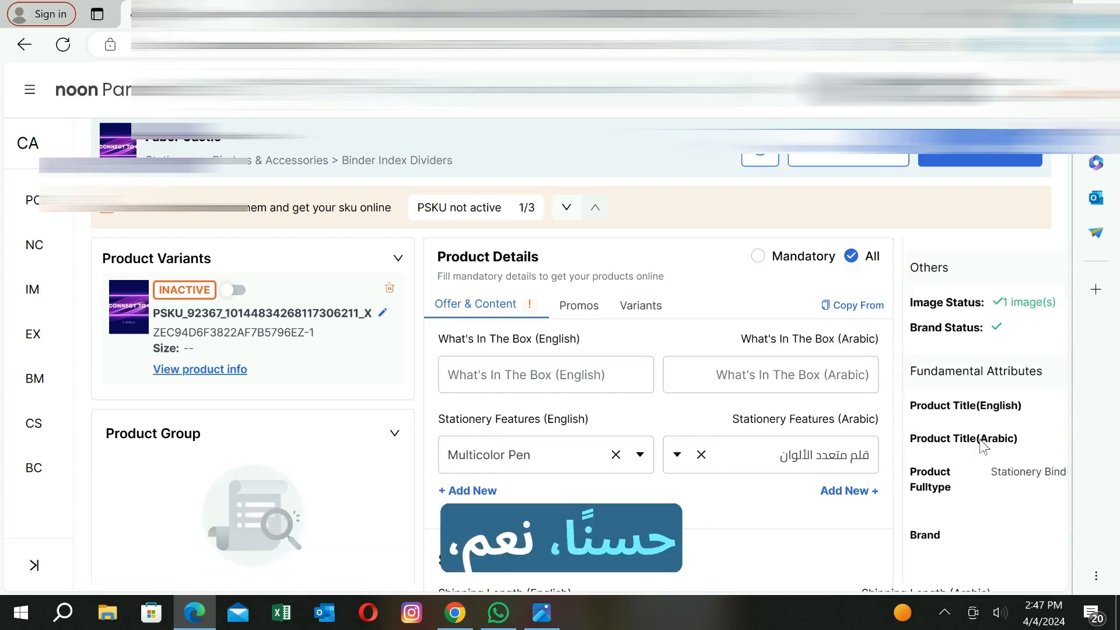
scroll(849, 410, "down", 6)
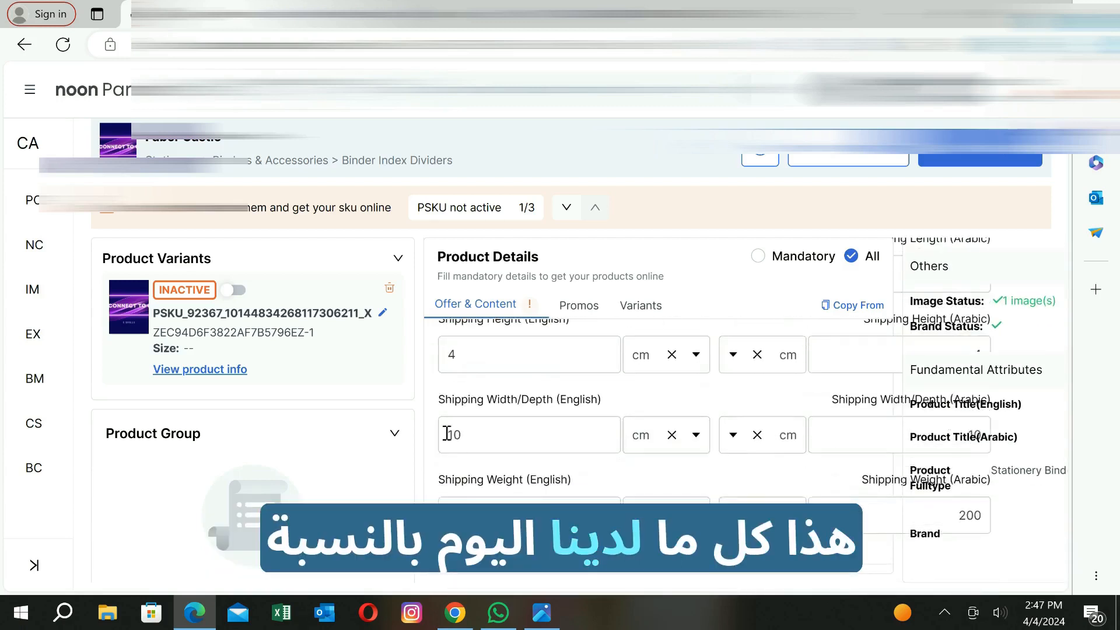
scroll(644, 470, "up", 5)
scroll(642, 475, "up", 10)
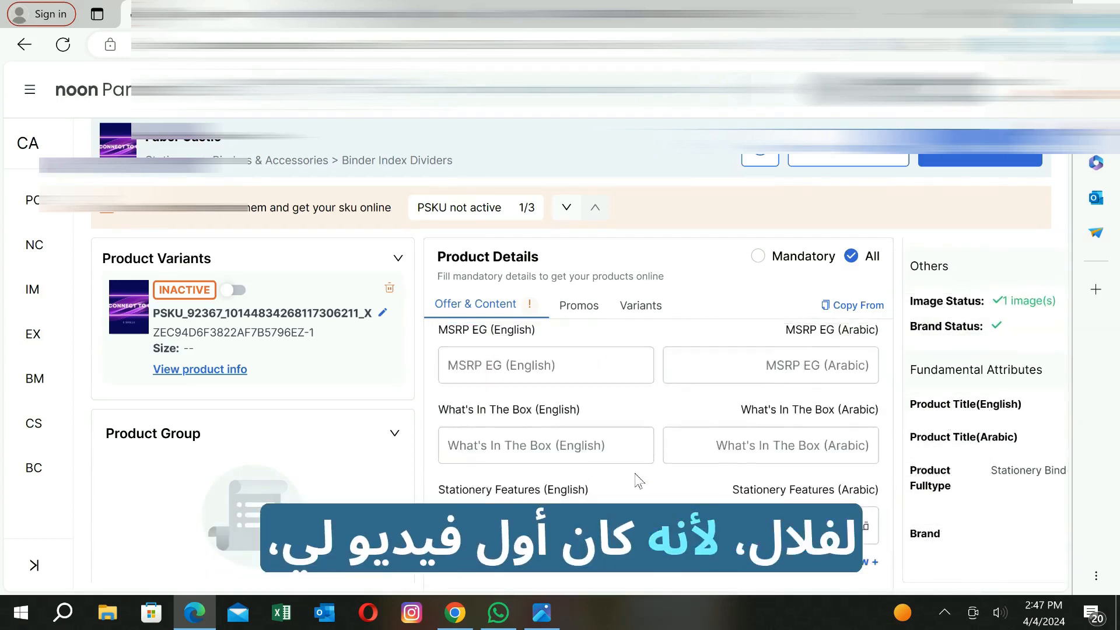
scroll(628, 468, "up", 10)
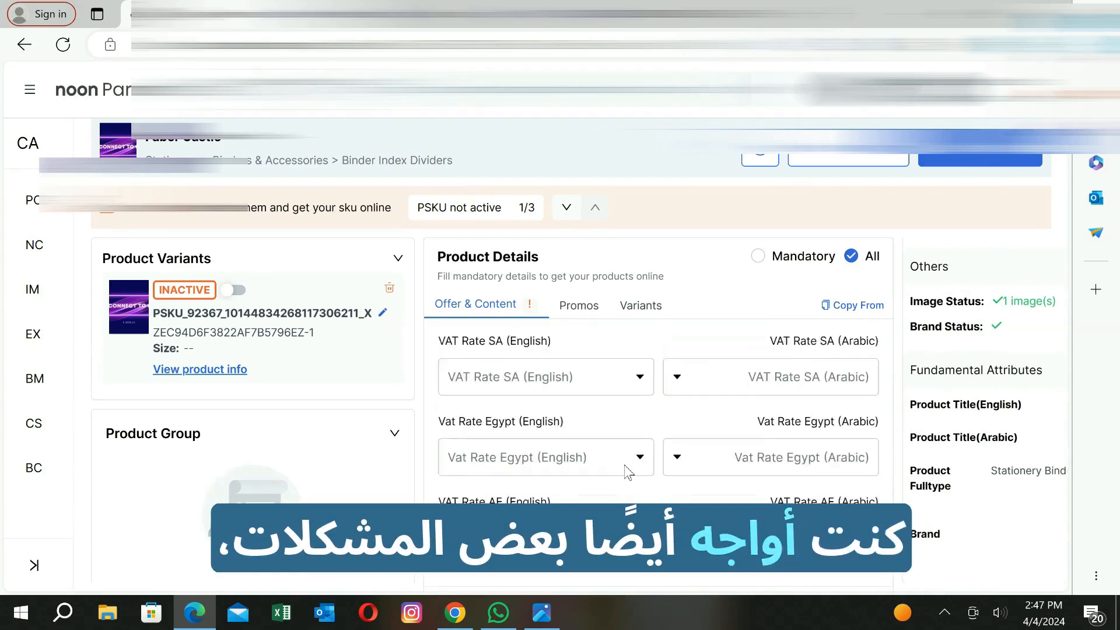
scroll(618, 458, "up", 5)
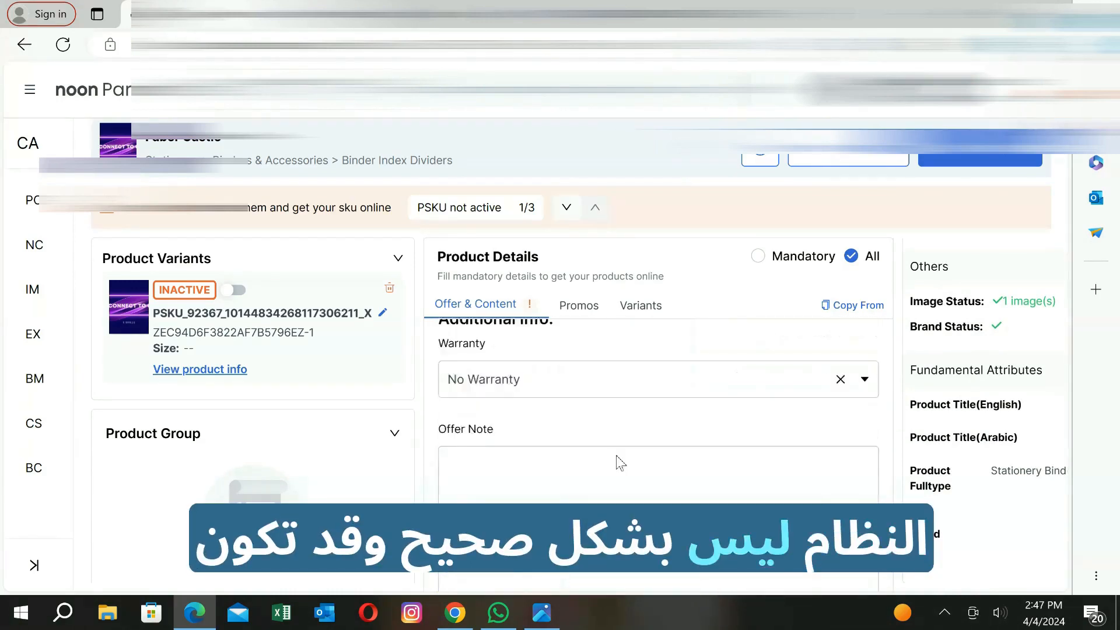
scroll(634, 460, "up", 5)
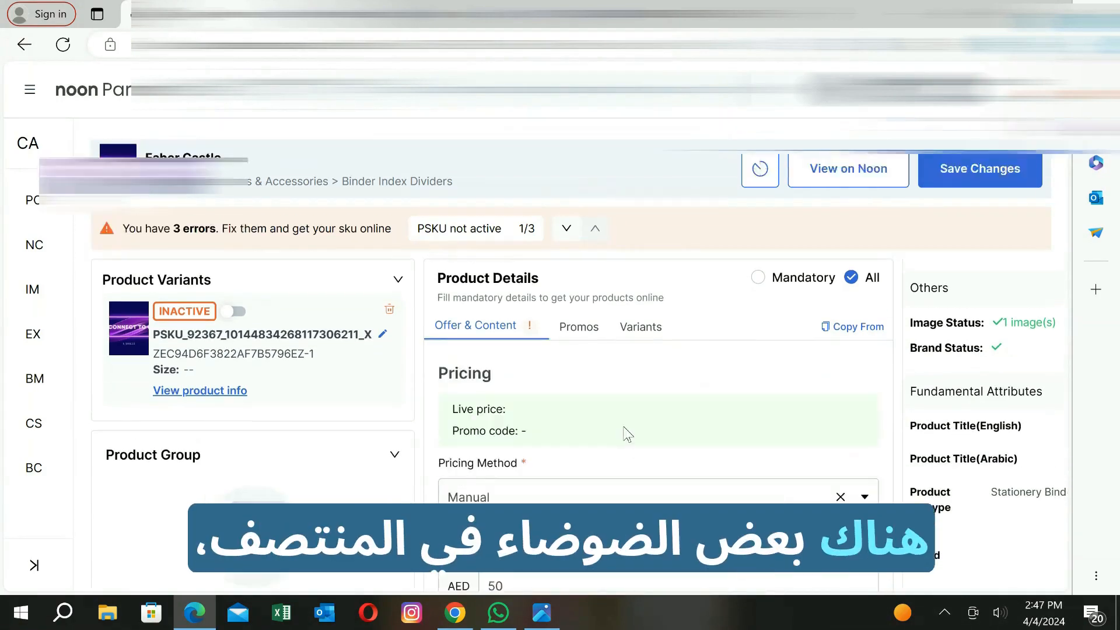